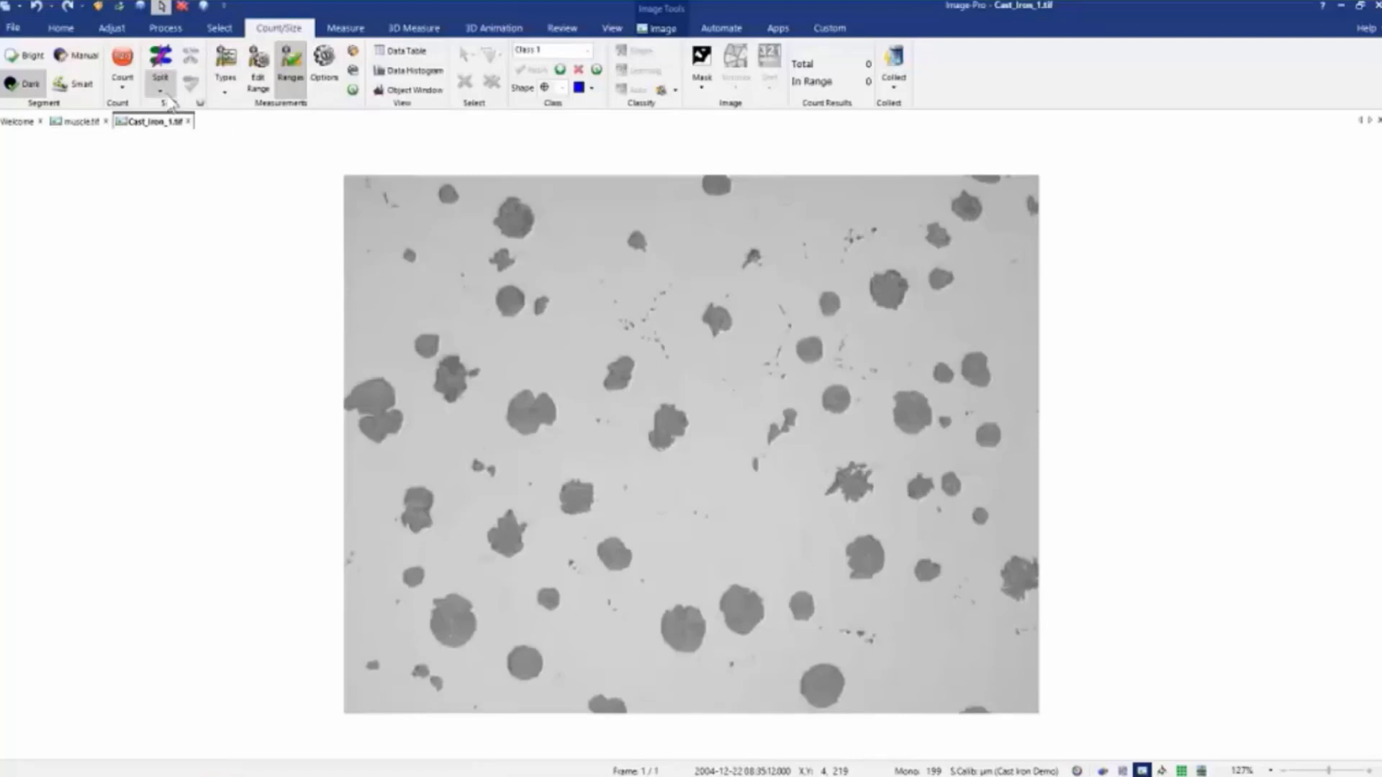
# Count the dark objects in the cast iron image with the option to split objects during counting turned off.
pyautogui.click(160, 85)
pyautogui.click(225, 72)
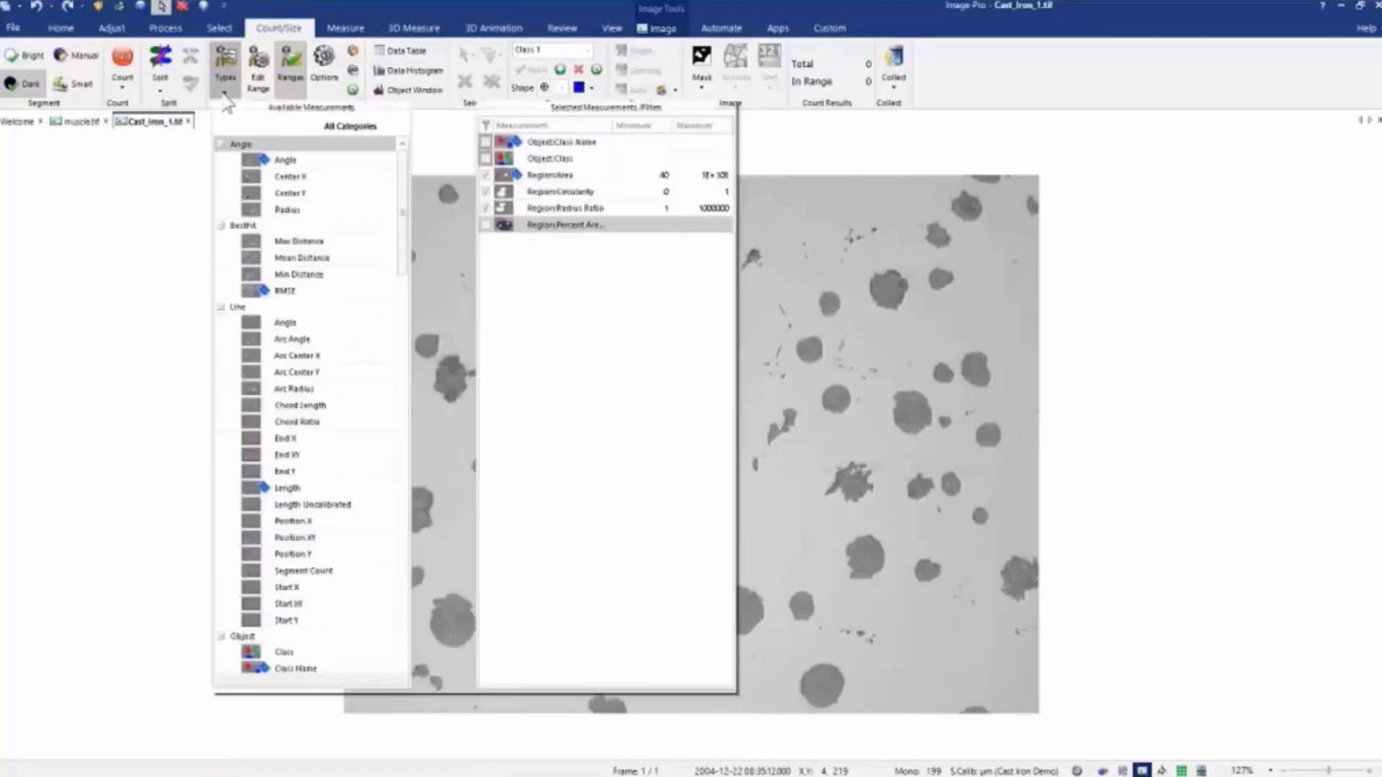
pyautogui.click(24, 85)
pyautogui.click(122, 64)
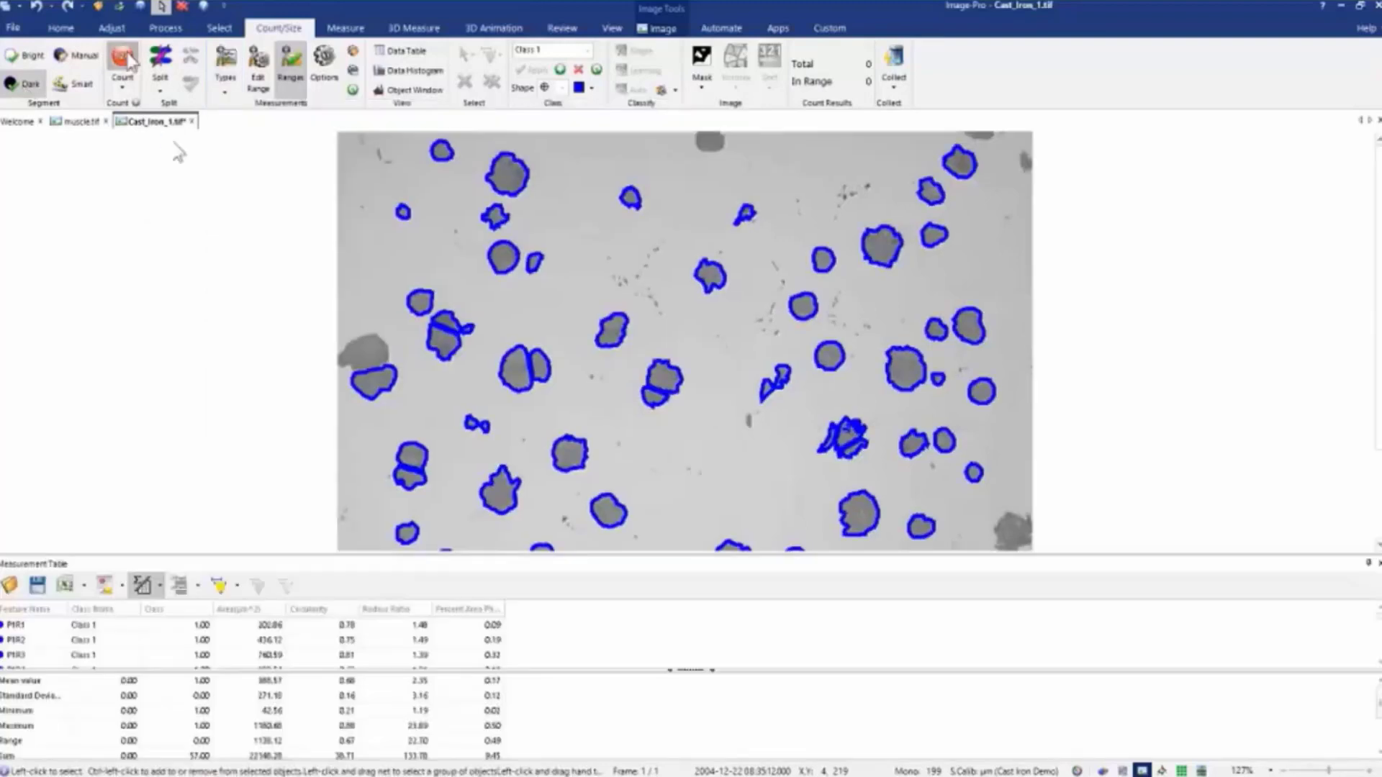
pyautogui.click(158, 90)
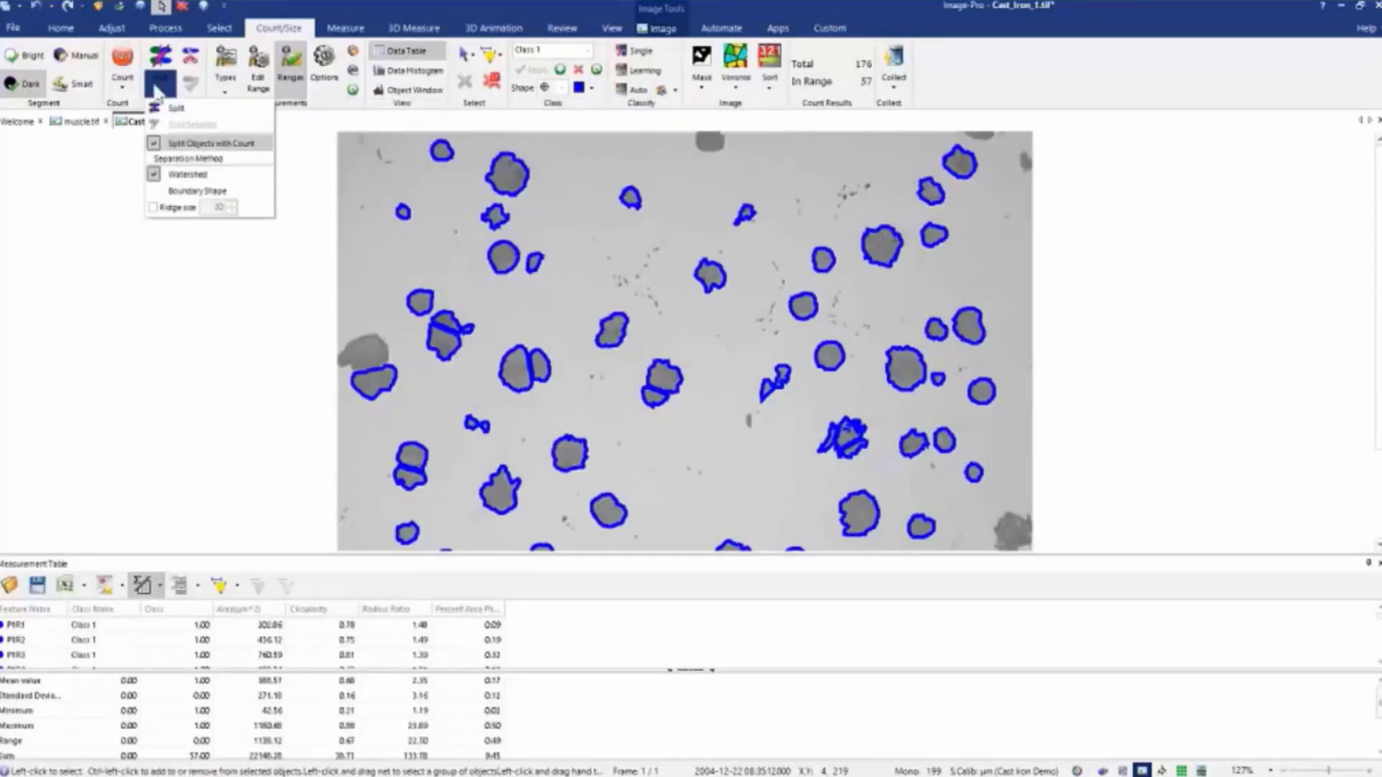
pyautogui.click(121, 57)
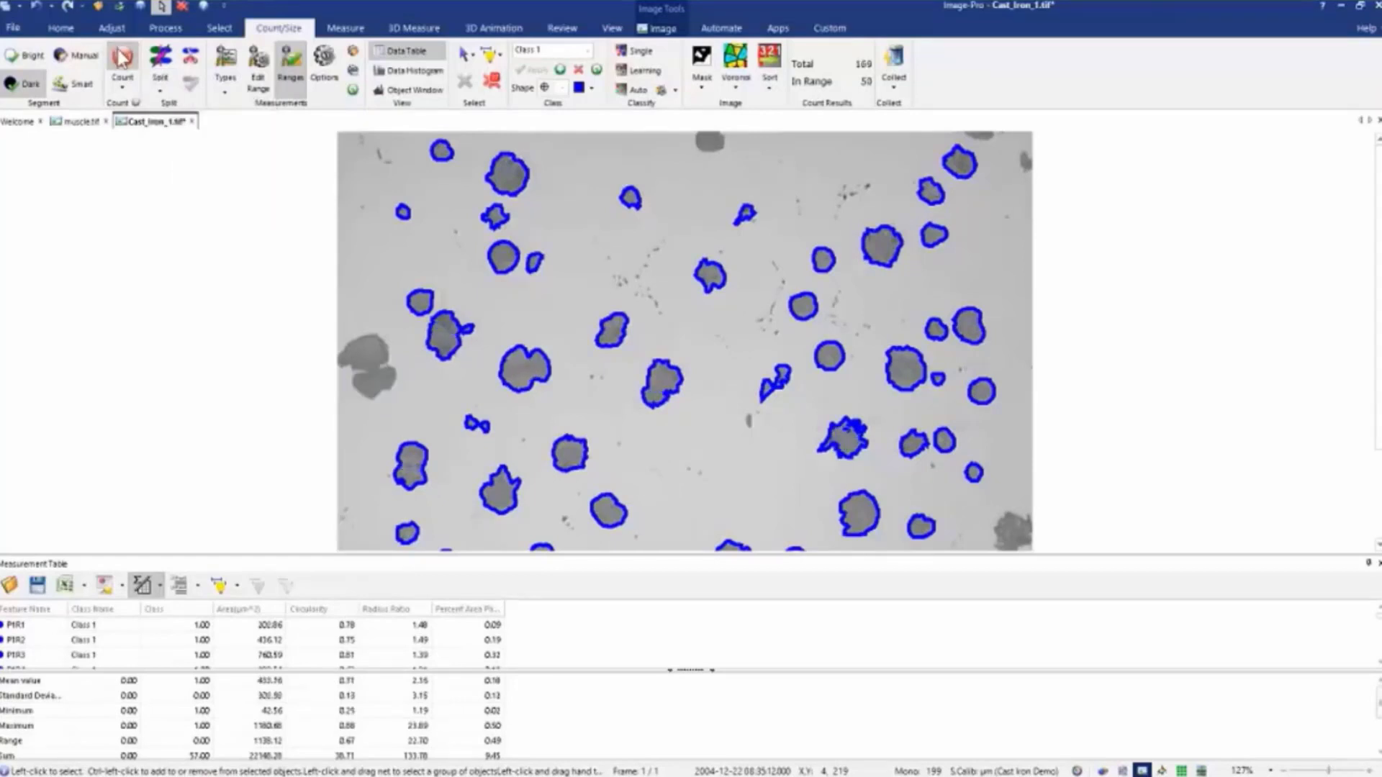
# Hide the statistics in the measurement table and reduce the table's height to show more of the image.
pyautogui.click(141, 585)
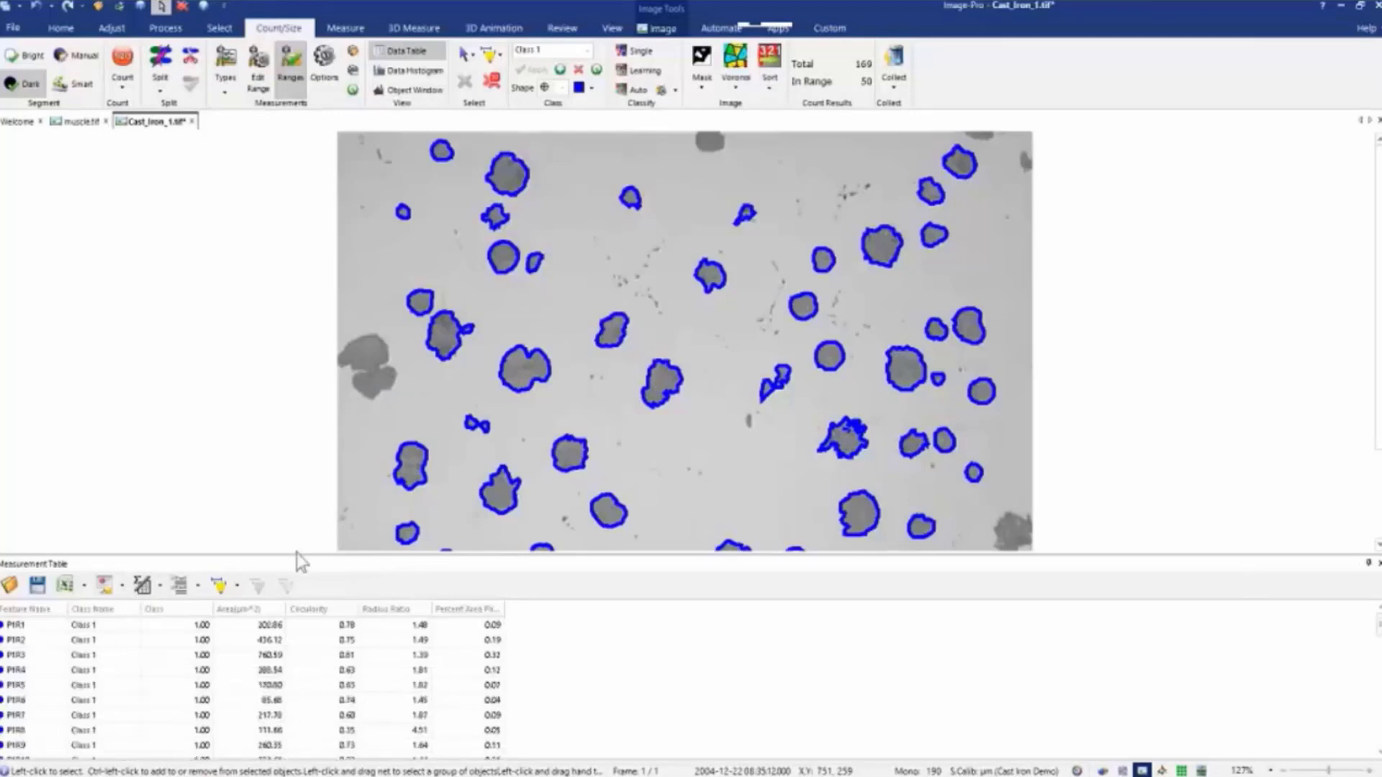
pyautogui.moveTo(298, 588); pyautogui.dragTo(296, 620)
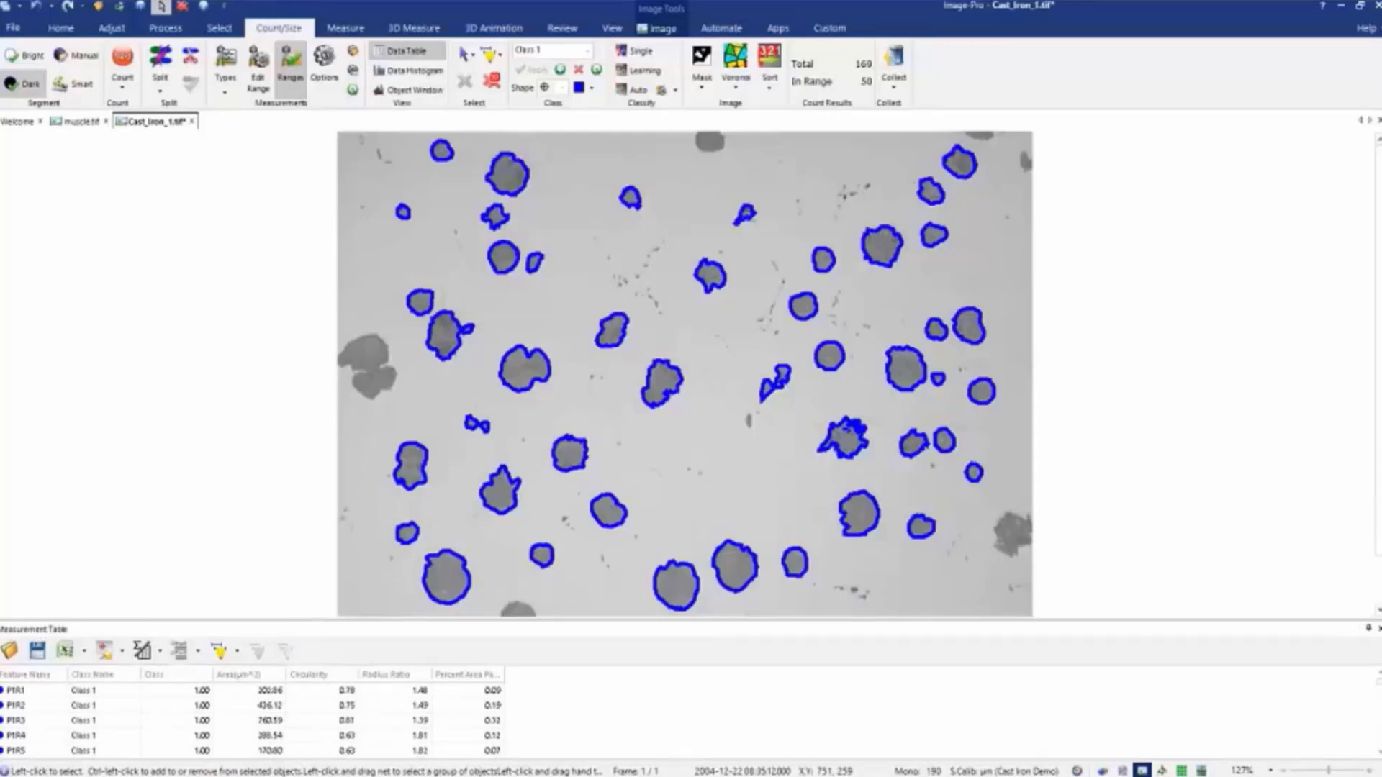
# Switch to the Project Workbench and add a new report under My Reports.
pyautogui.click(723, 32)
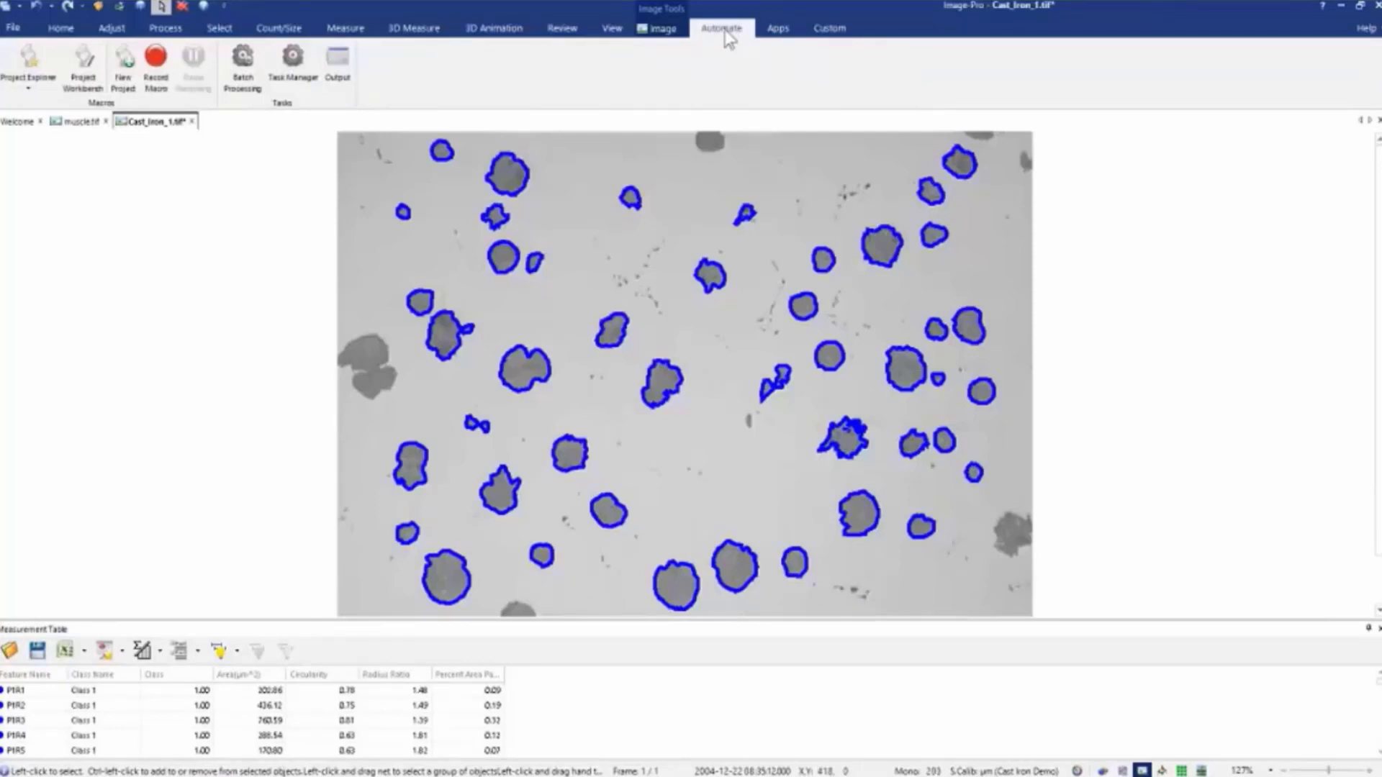
pyautogui.click(79, 83)
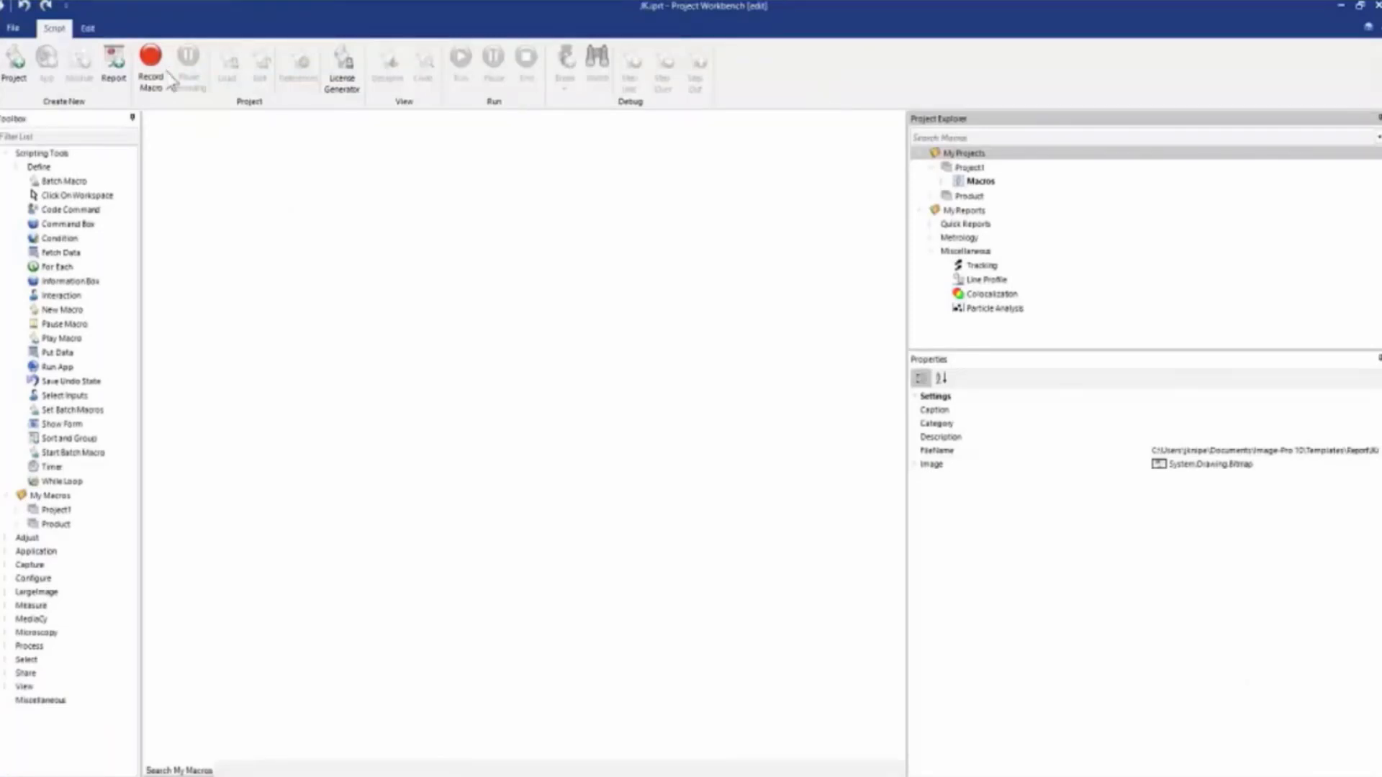
pyautogui.click(127, 72)
pyautogui.rightClick(959, 213)
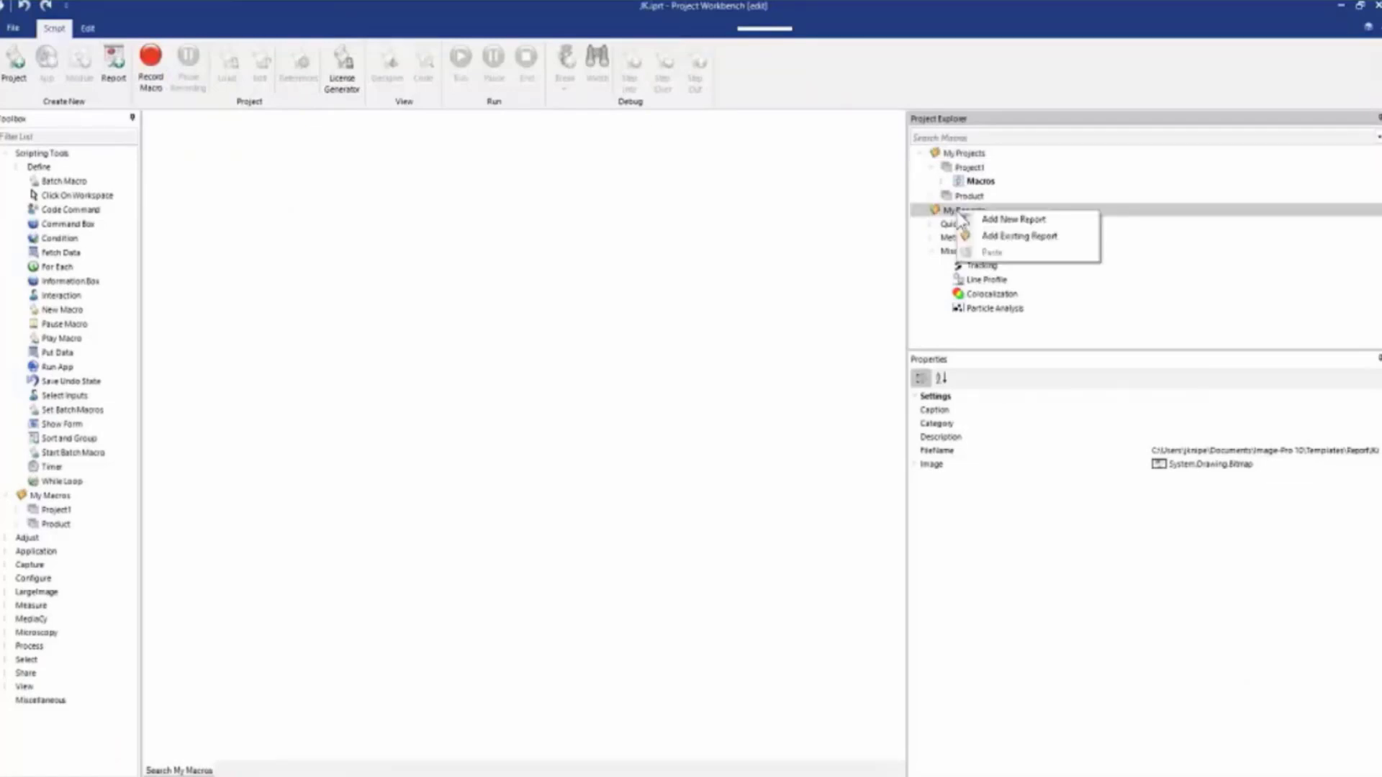
pyautogui.click(1001, 220)
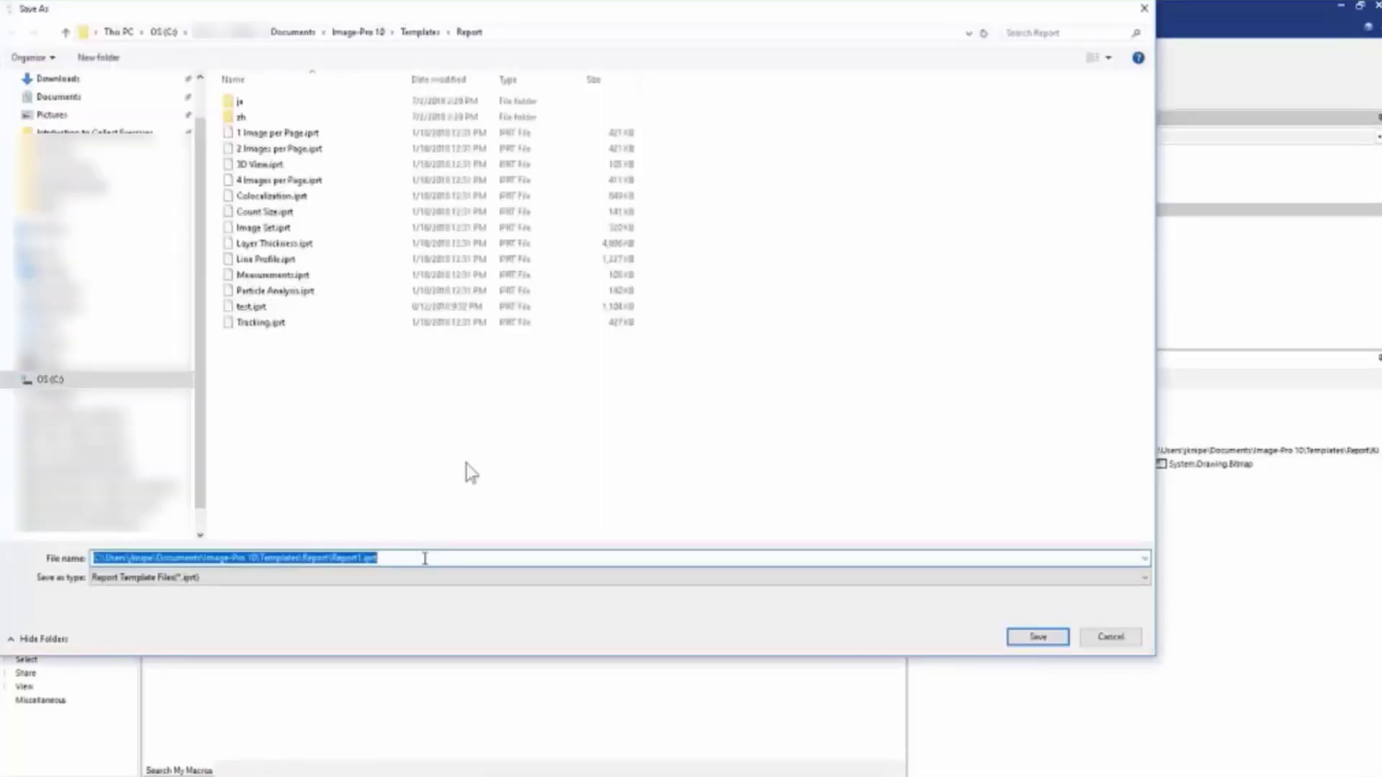
# Save the new report template as "cast iron" in the Report templates folder.
pyautogui.click(425, 559)
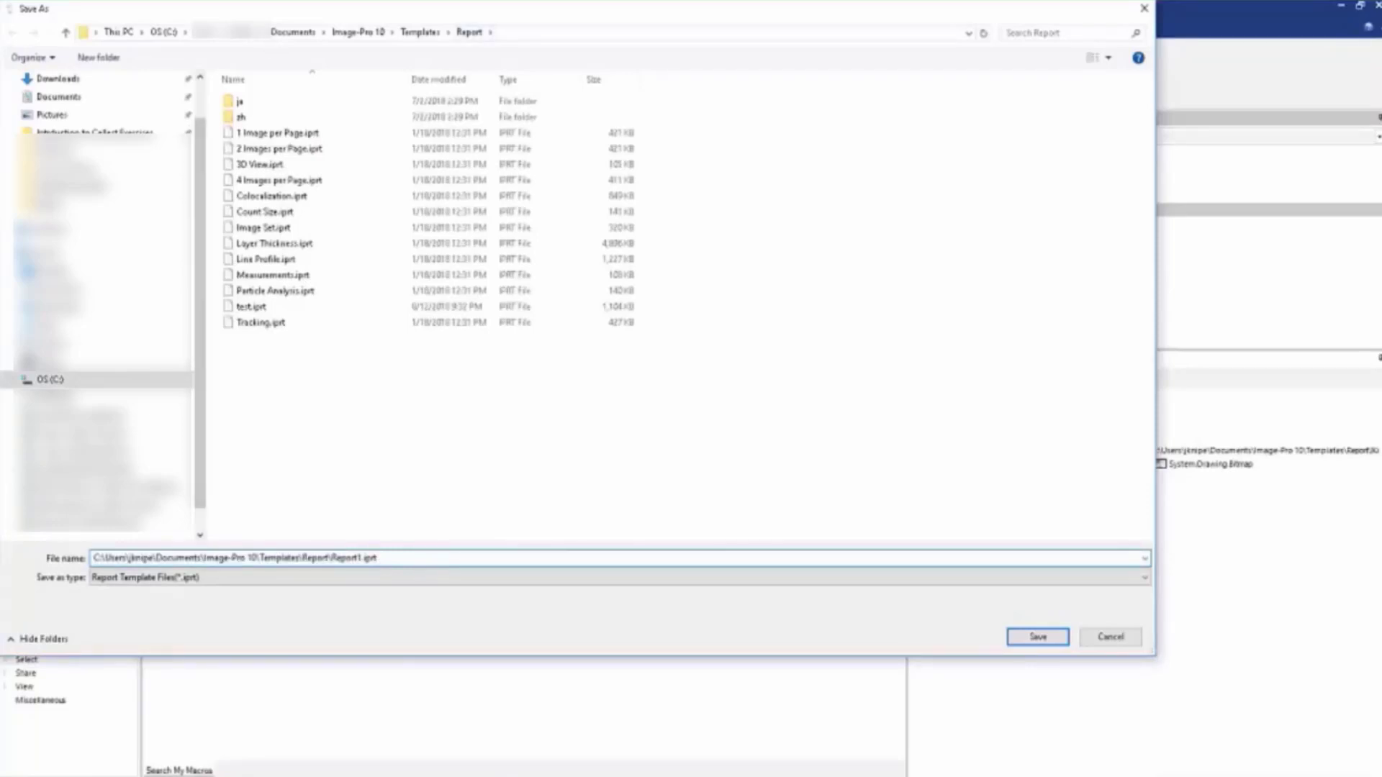
pyautogui.moveTo(332, 558); pyautogui.dragTo(388, 558)
pyautogui.press('BackSpace')
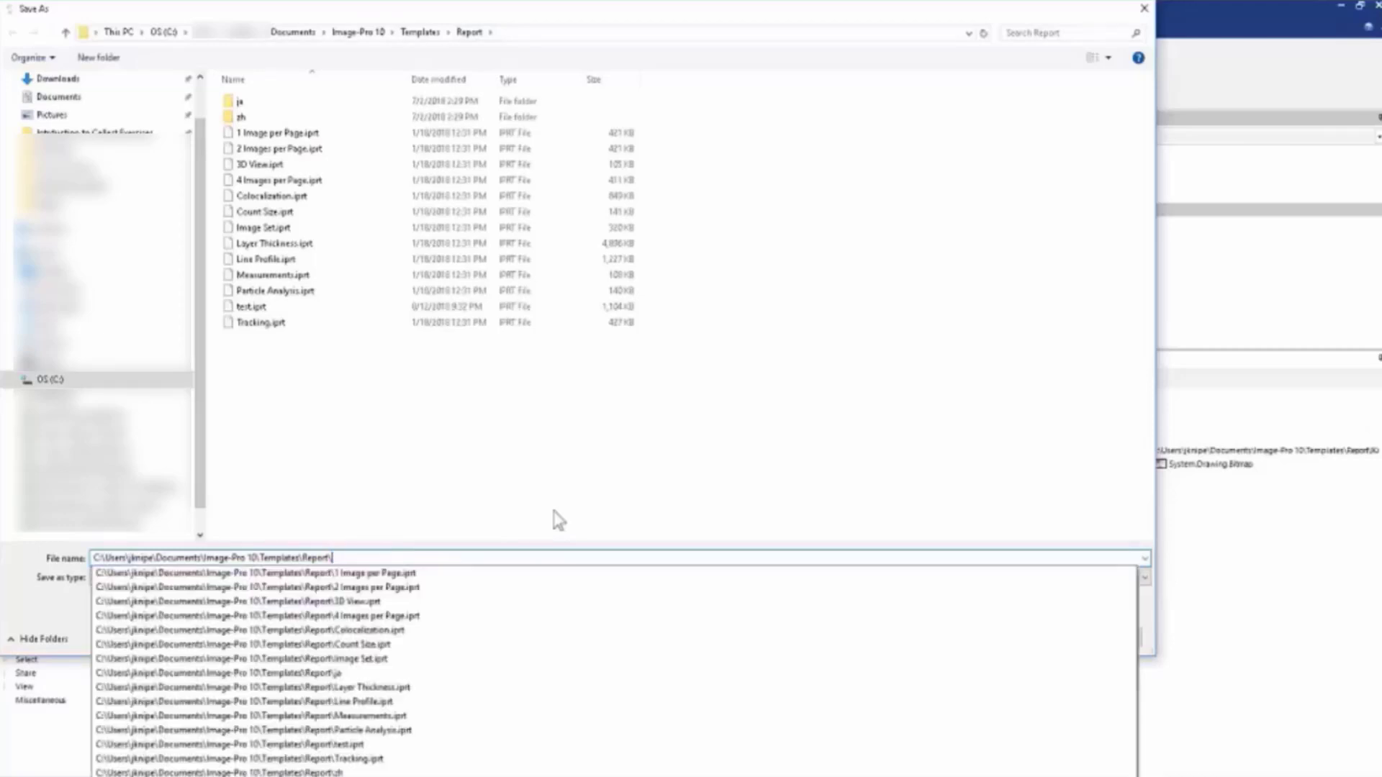
pyautogui.write('cast')
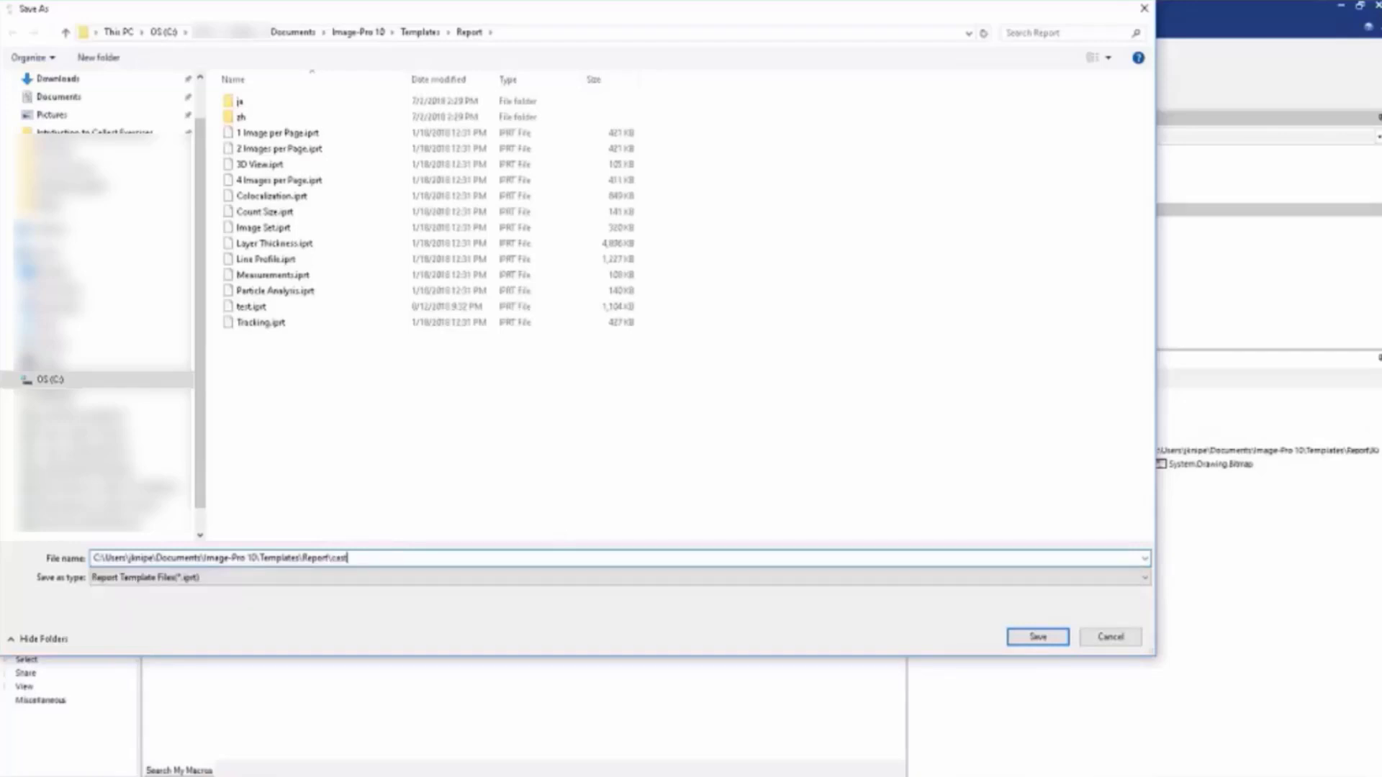
pyautogui.write(' iron')
pyautogui.click(1035, 637)
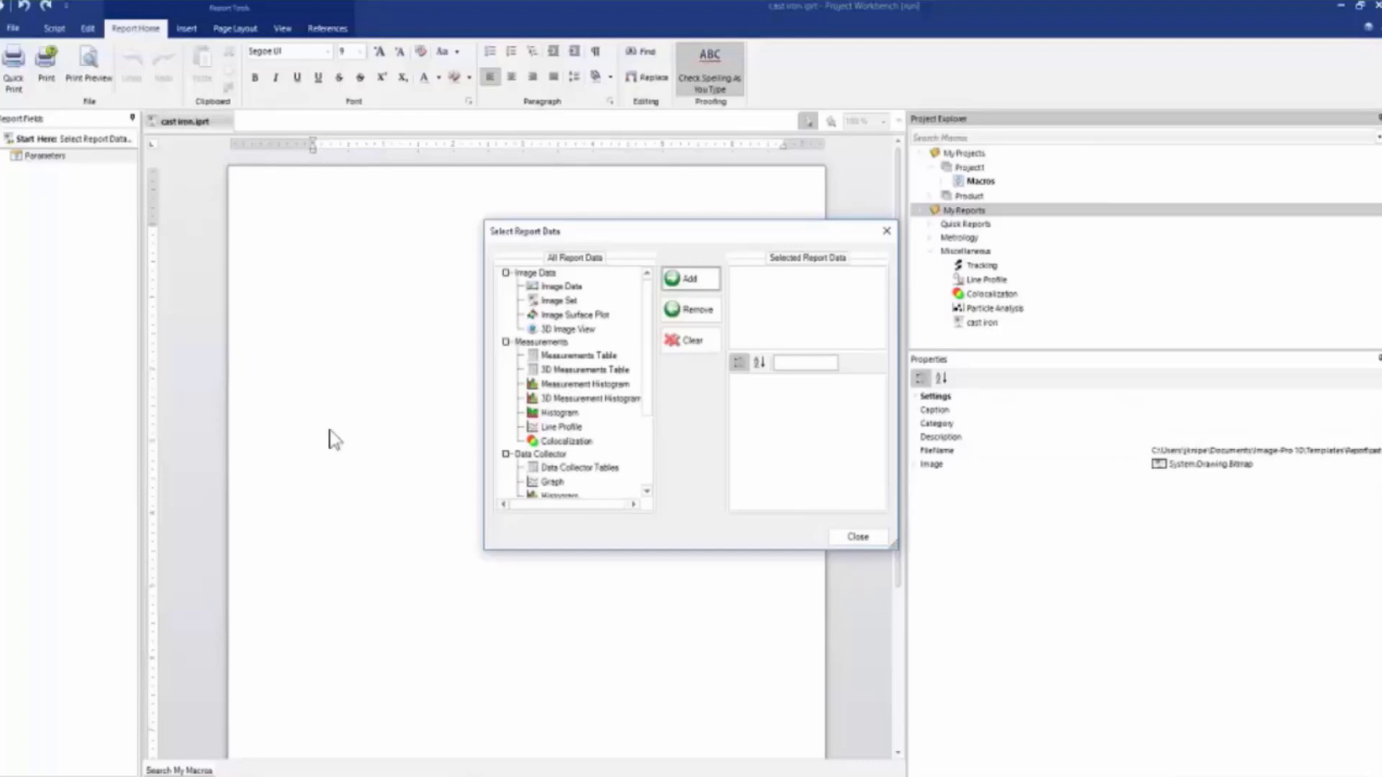
# Close the report data selection and reopen it for the blank cast iron report.
pyautogui.moveTo(594, 237); pyautogui.dragTo(387, 232)
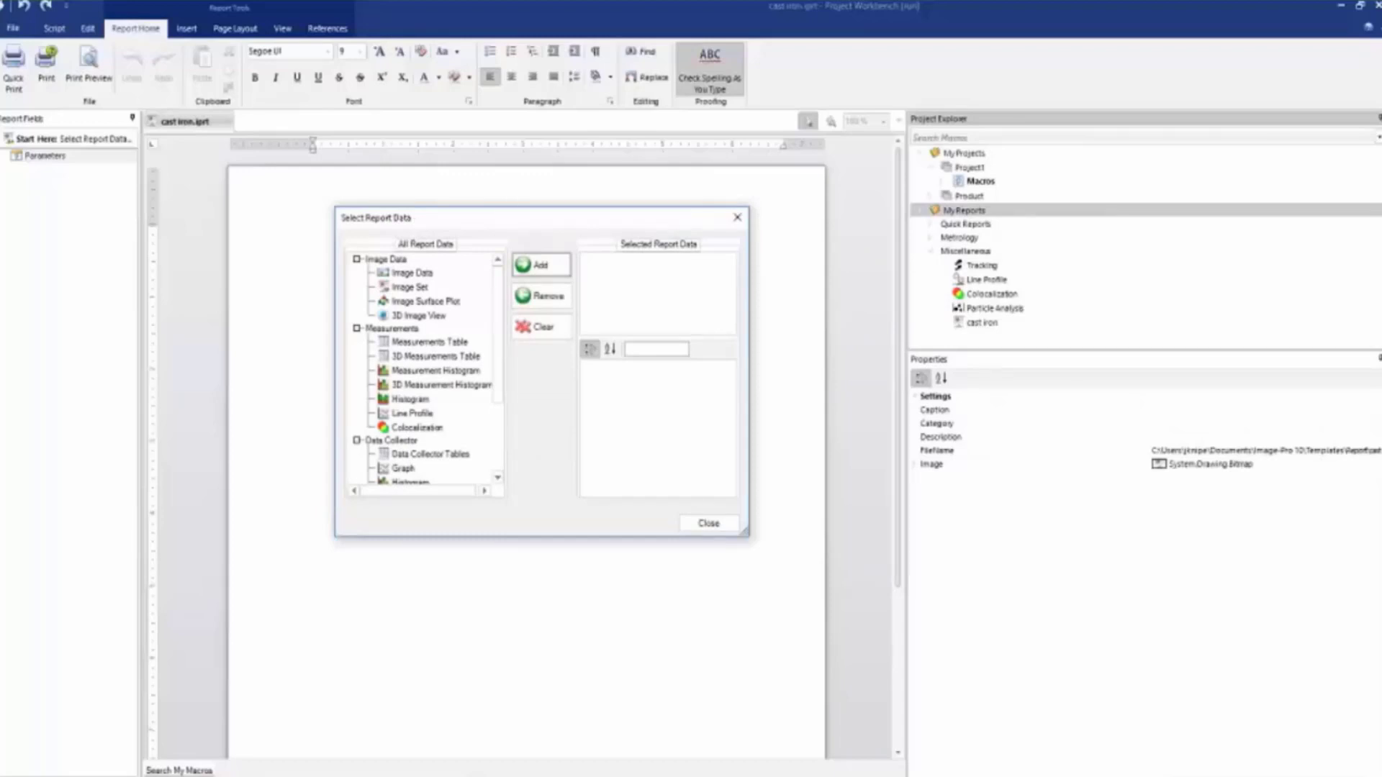
pyautogui.click(708, 524)
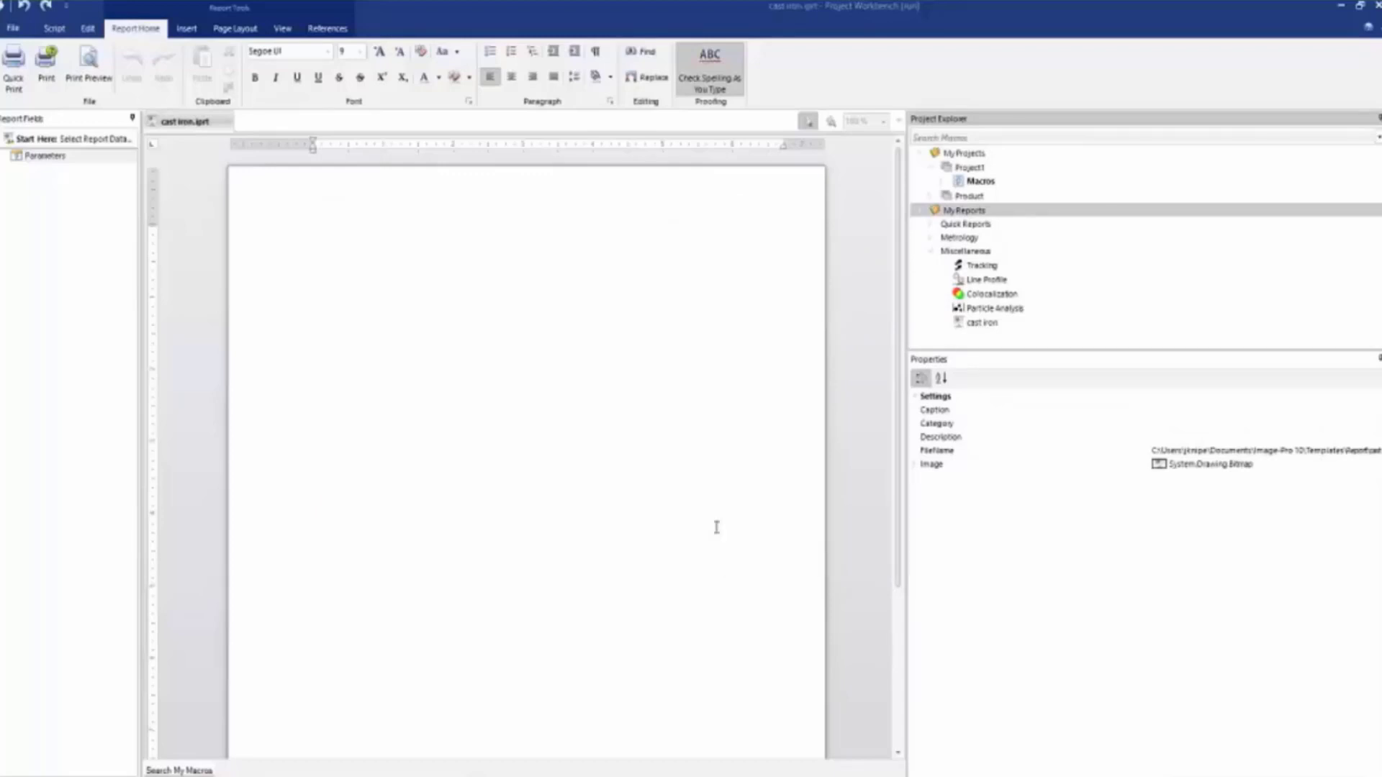
pyautogui.click(42, 141)
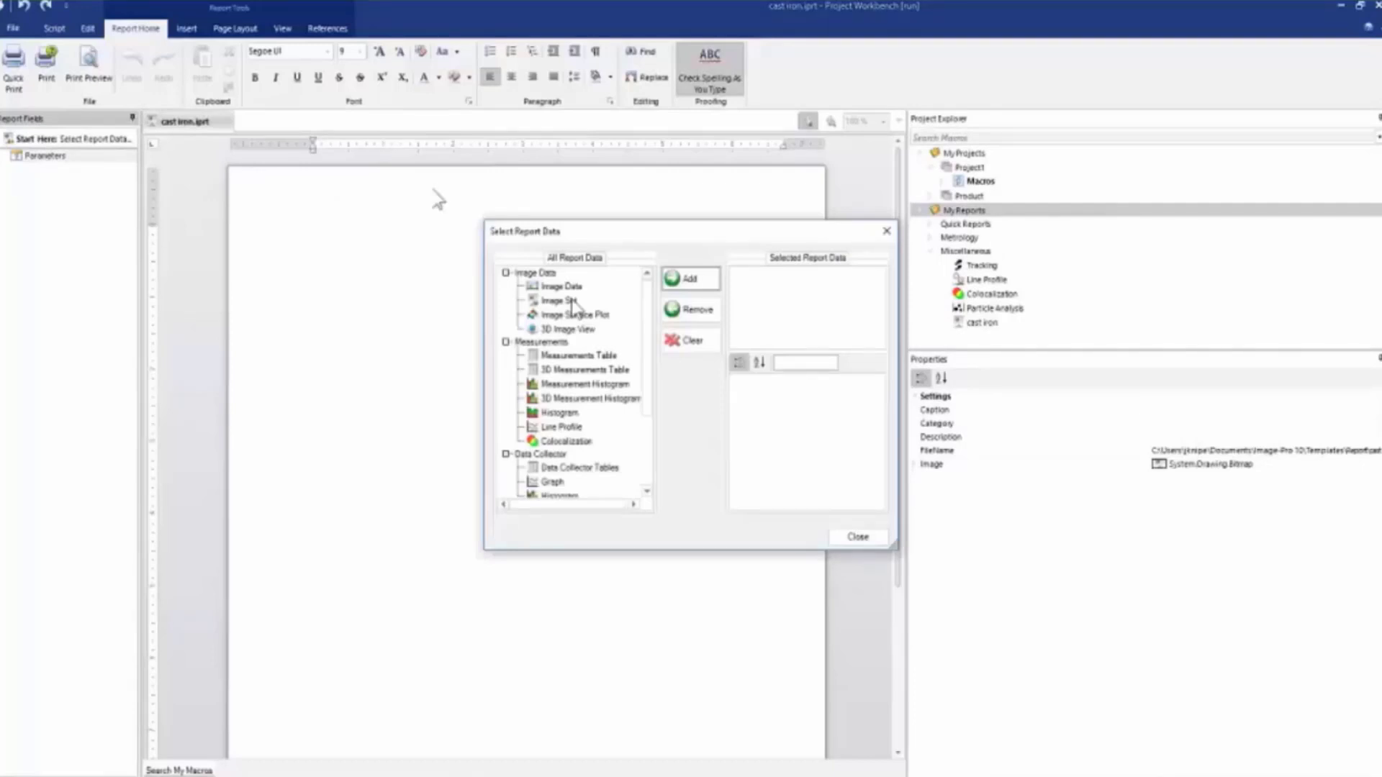
# Add Image Data and Measurements Table to the selected report data.
pyautogui.moveTo(653, 238); pyautogui.dragTo(437, 200)
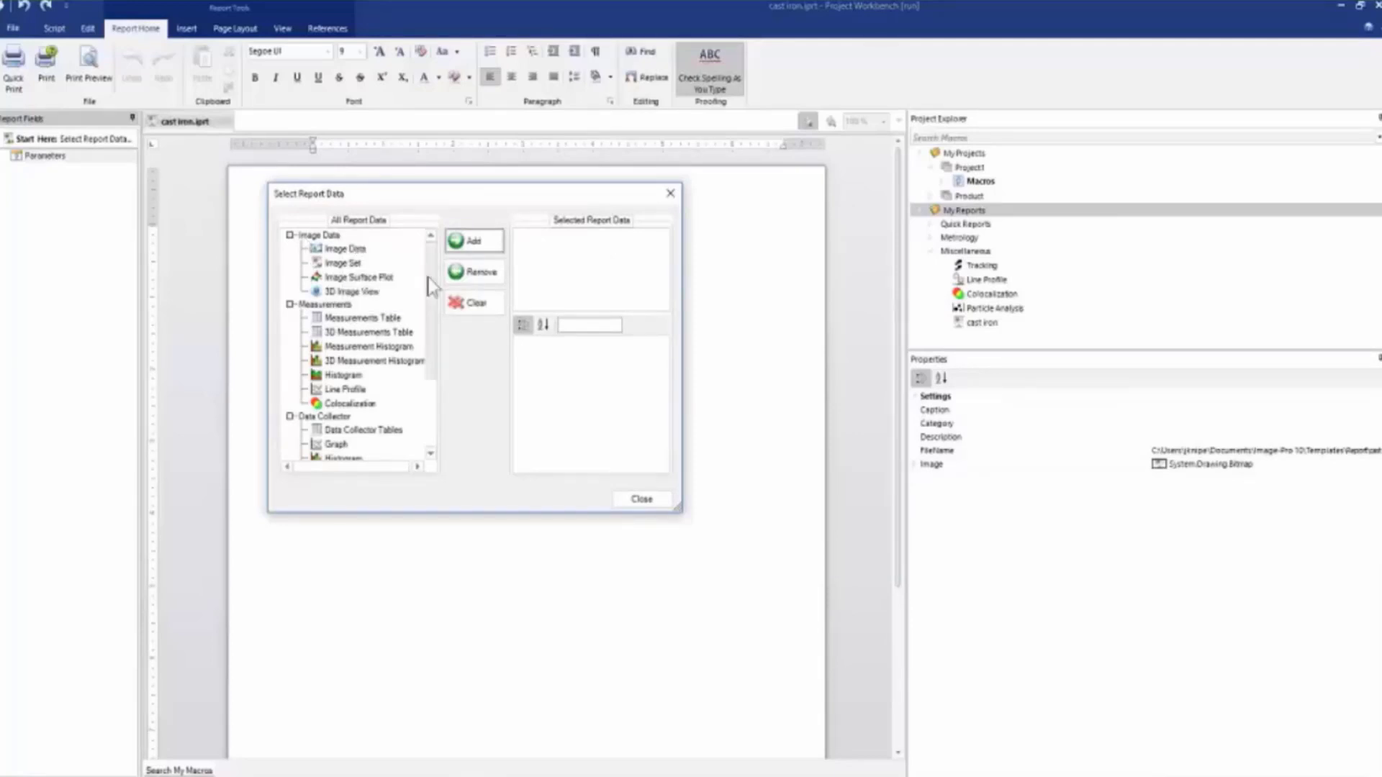
pyautogui.moveTo(430, 286); pyautogui.dragTo(425, 250)
pyautogui.click(338, 250)
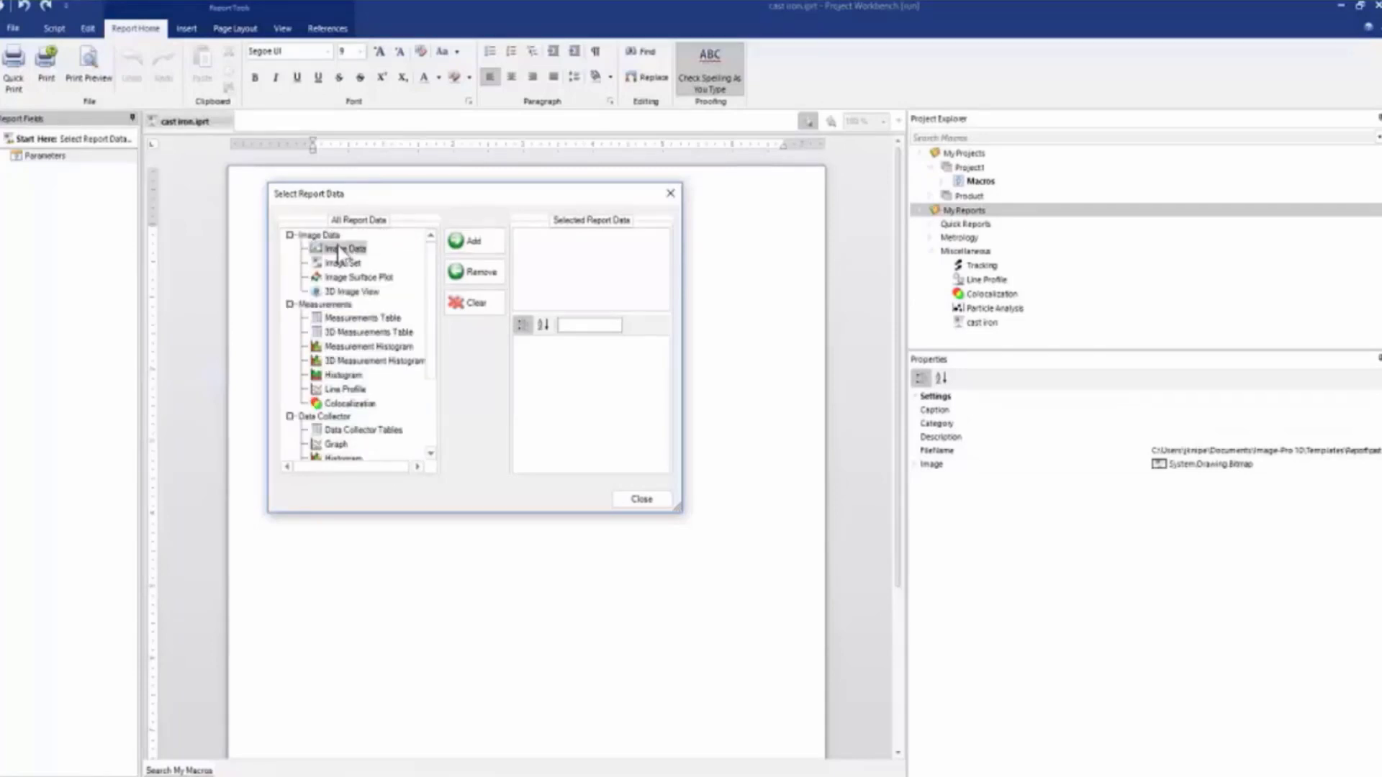
pyautogui.click(489, 252)
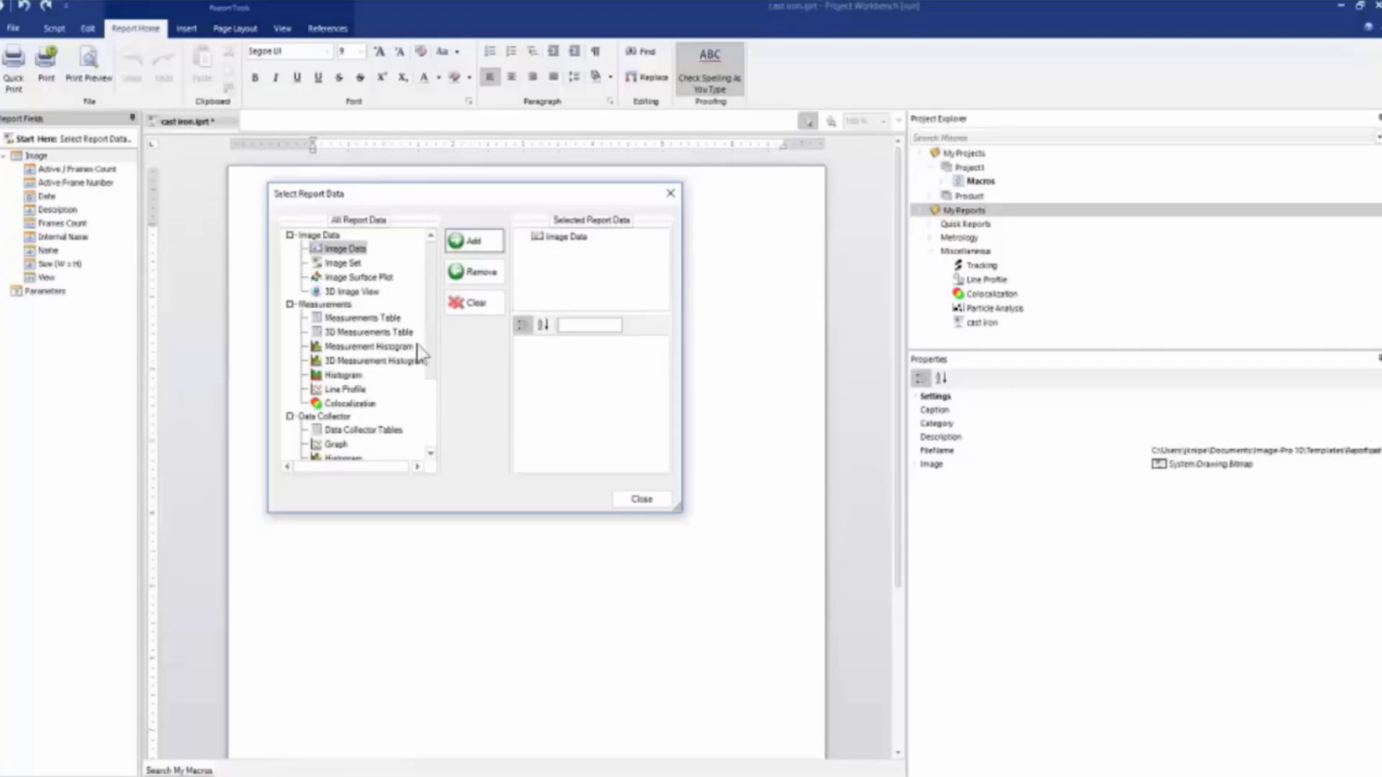
pyautogui.click(375, 319)
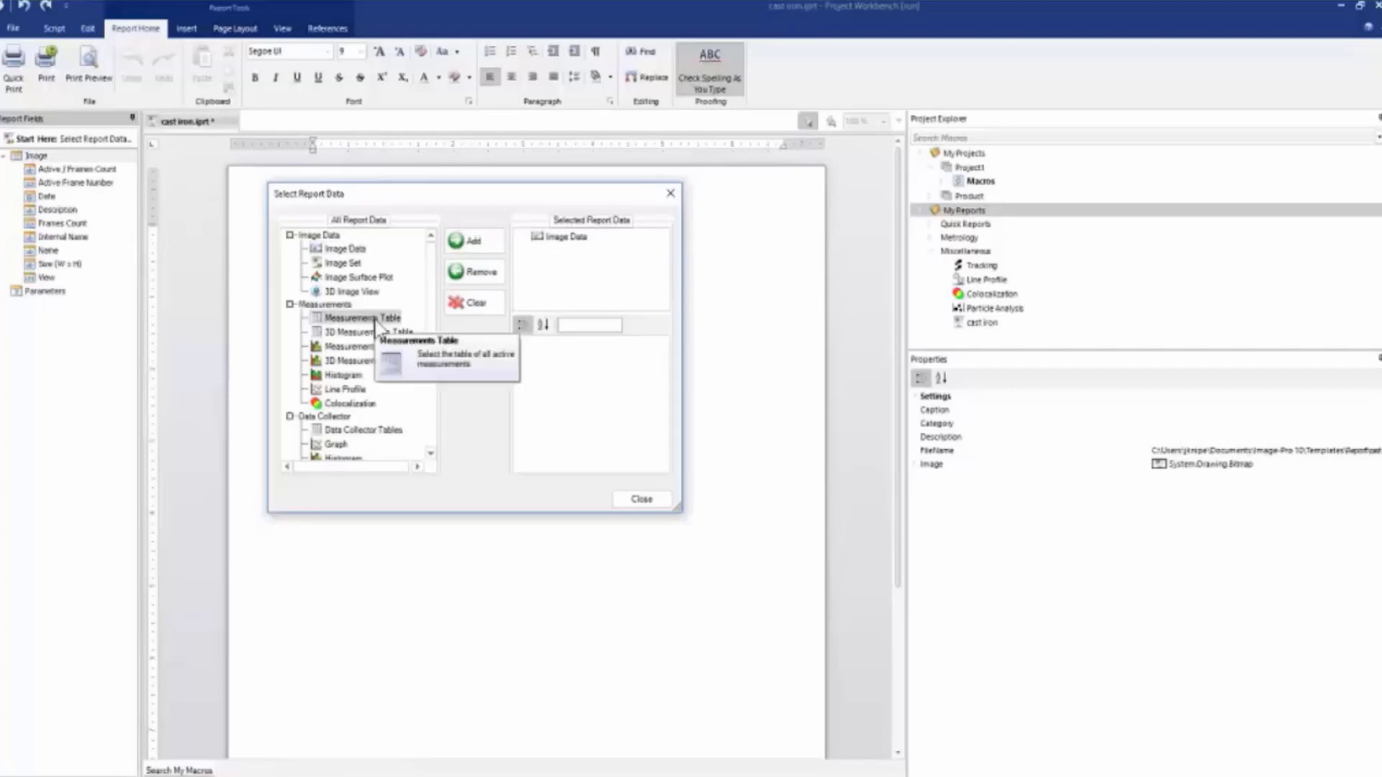
pyautogui.click(477, 243)
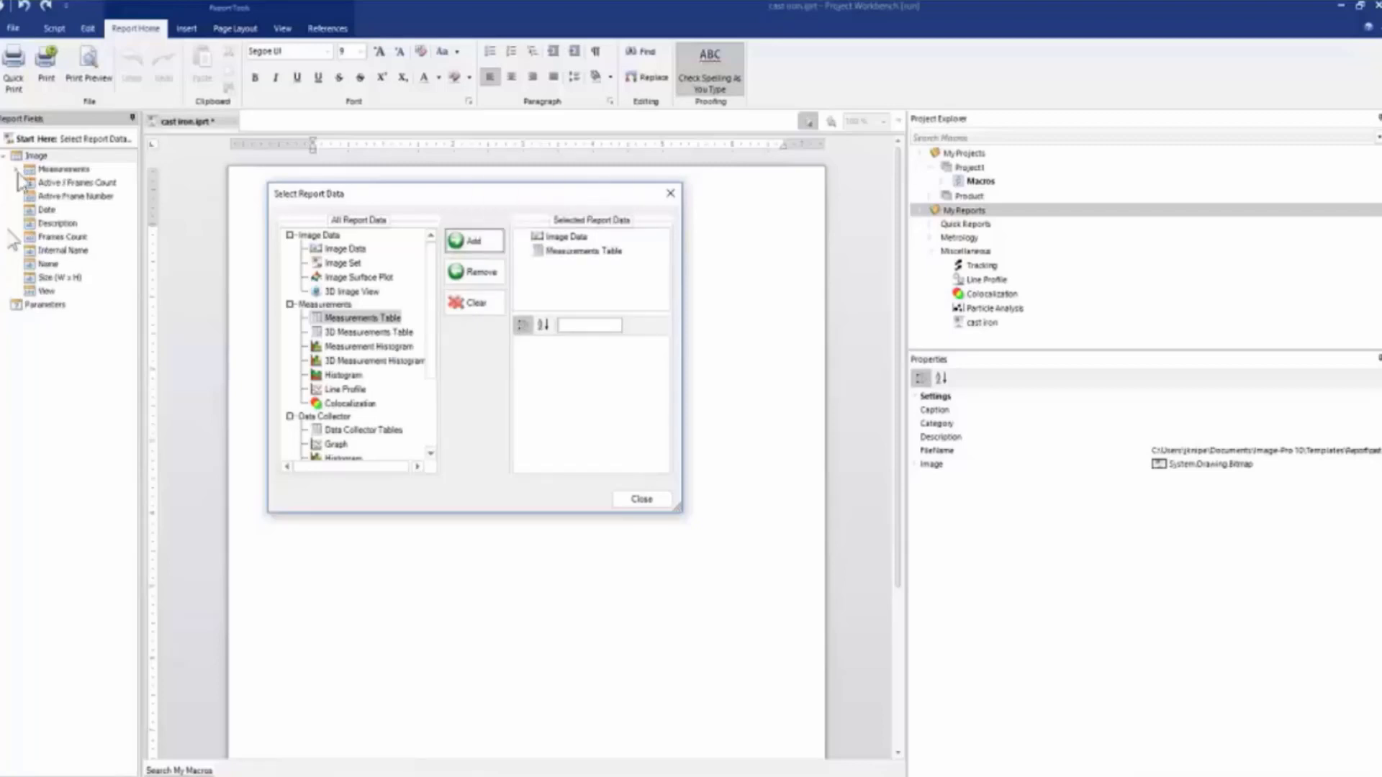
pyautogui.click(47, 193)
# Enable Active Image and the use of the current view in the Image Data settings.
pyautogui.click(566, 237)
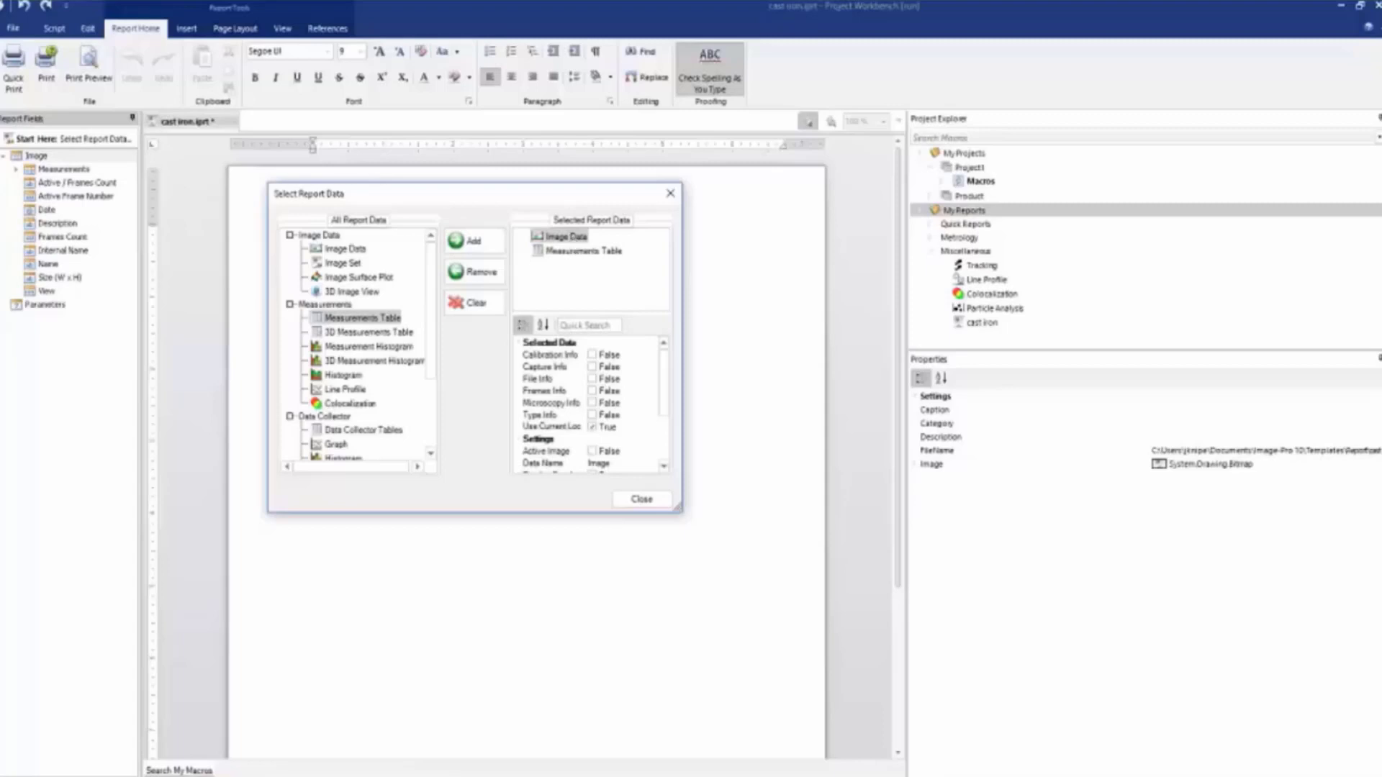
pyautogui.moveTo(668, 375)
pyautogui.mouseDown()
pyautogui.moveTo(667, 400)
pyautogui.moveTo(679, 352)
pyautogui.mouseUp()
pyautogui.scroll(-1, 568, 394)
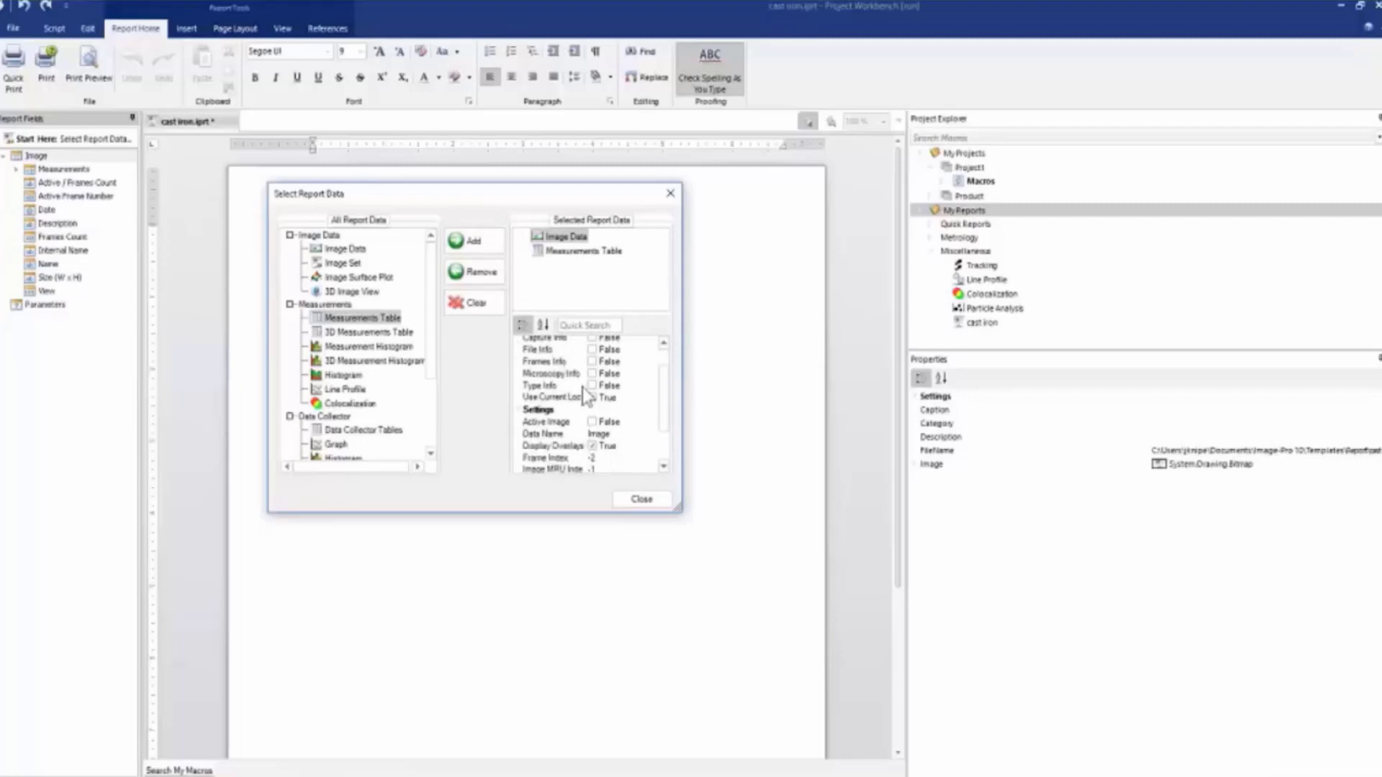
pyautogui.scroll(-1, 587, 397)
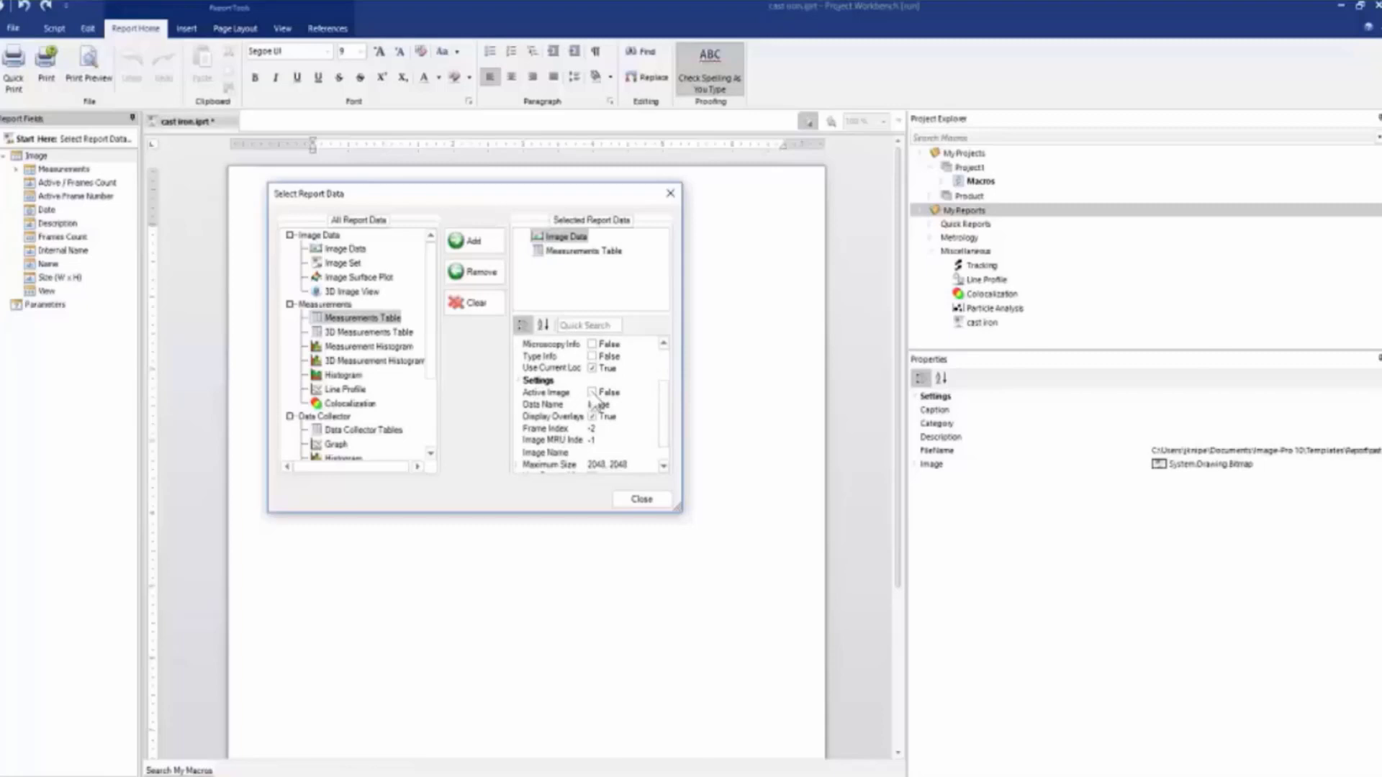
pyautogui.click(591, 392)
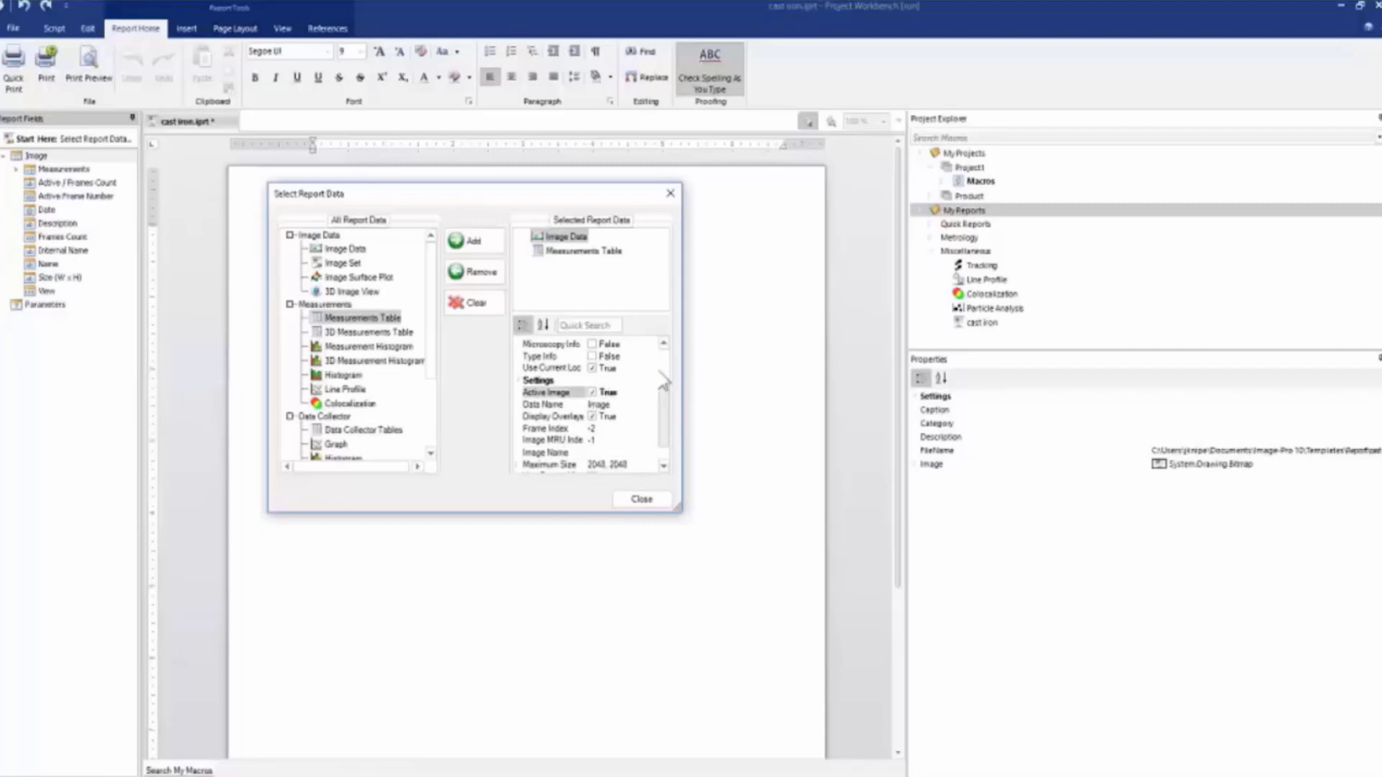
pyautogui.scroll(-2, 666, 431)
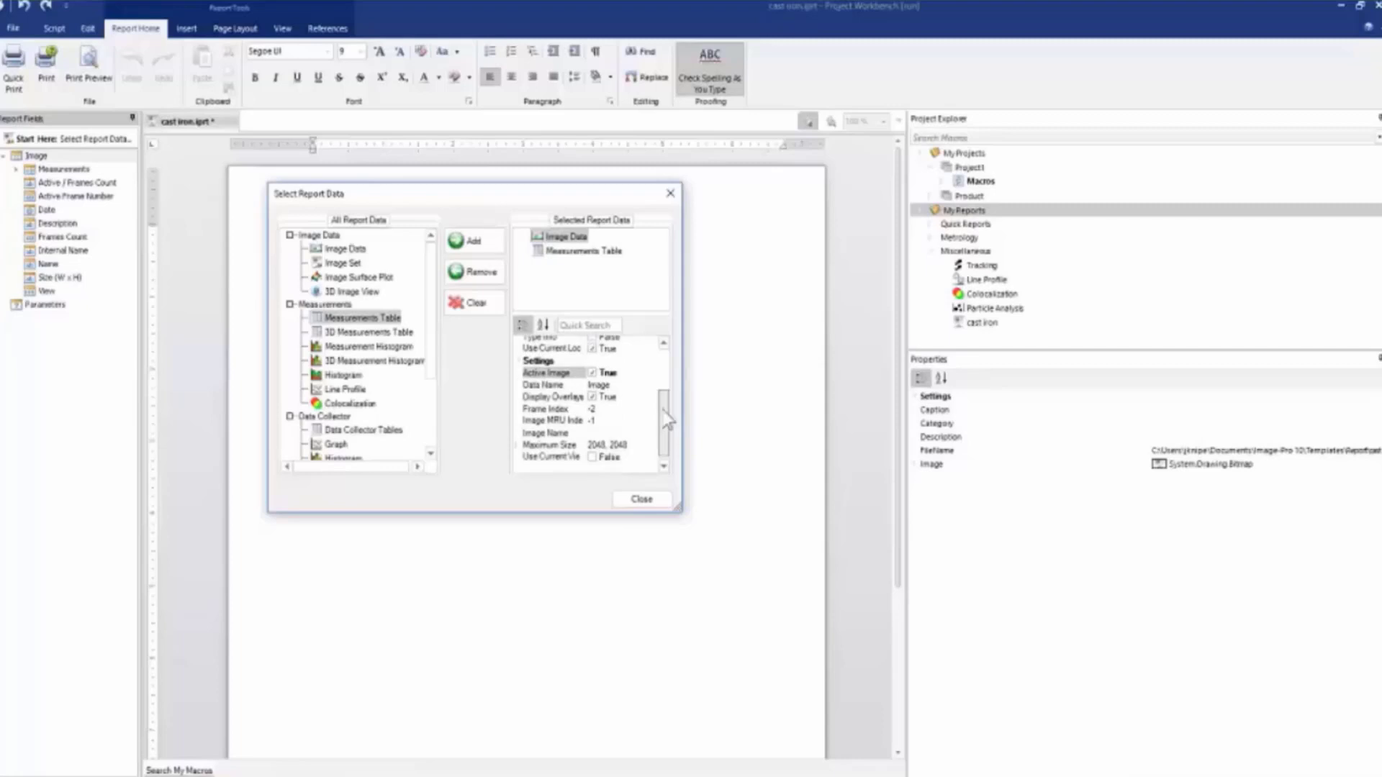
pyautogui.click(594, 456)
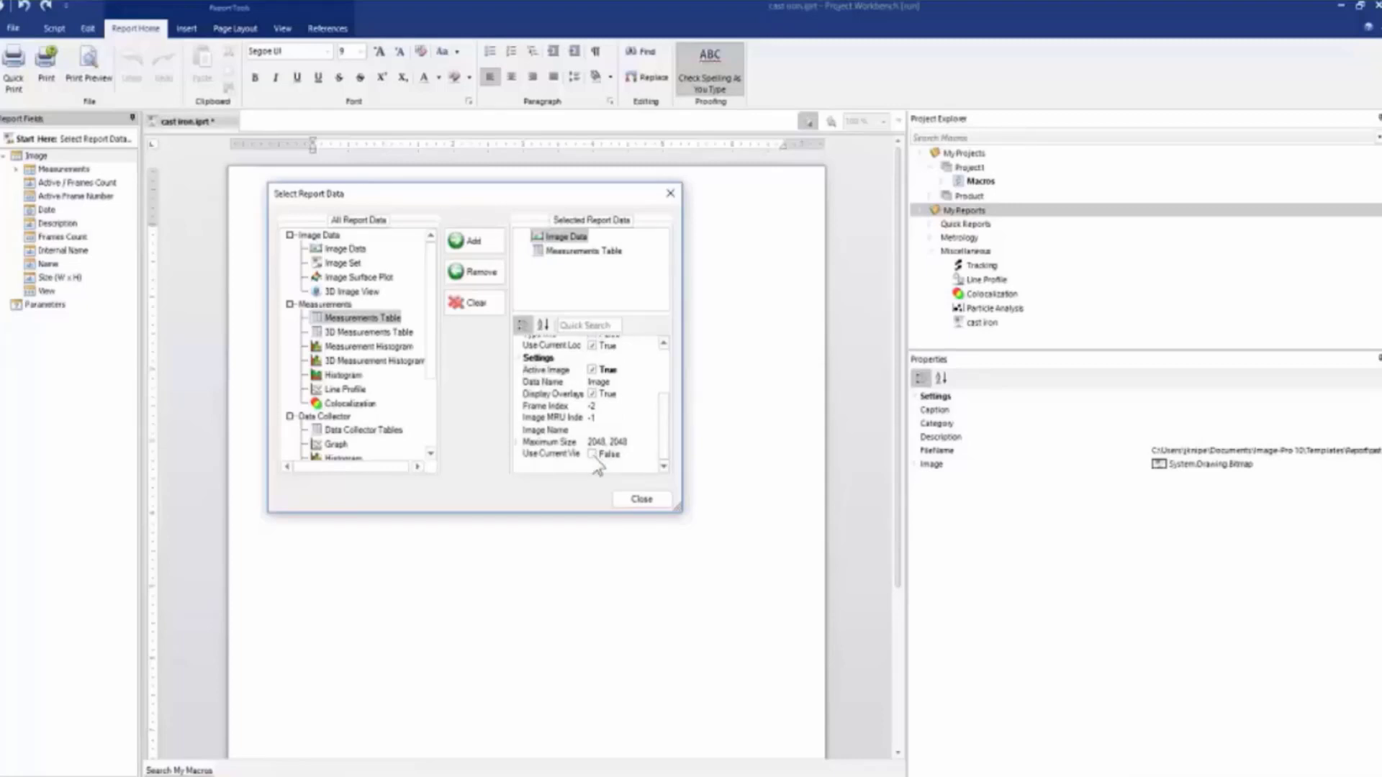
pyautogui.click(593, 454)
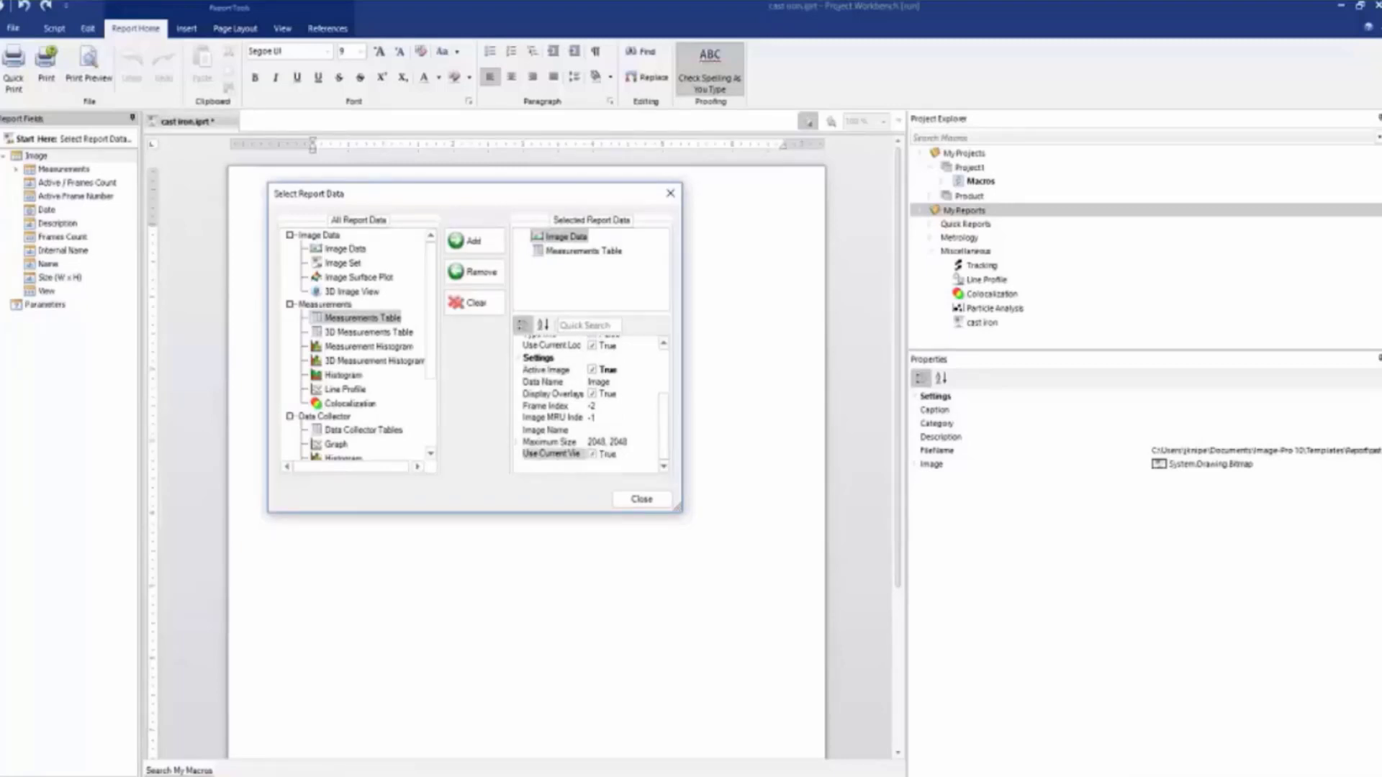
# Keep Measurements Data included for the Measurements Table and add Mean statistics for Region Area, Region Circularity and Region Radius Ratio.
pyautogui.click(584, 252)
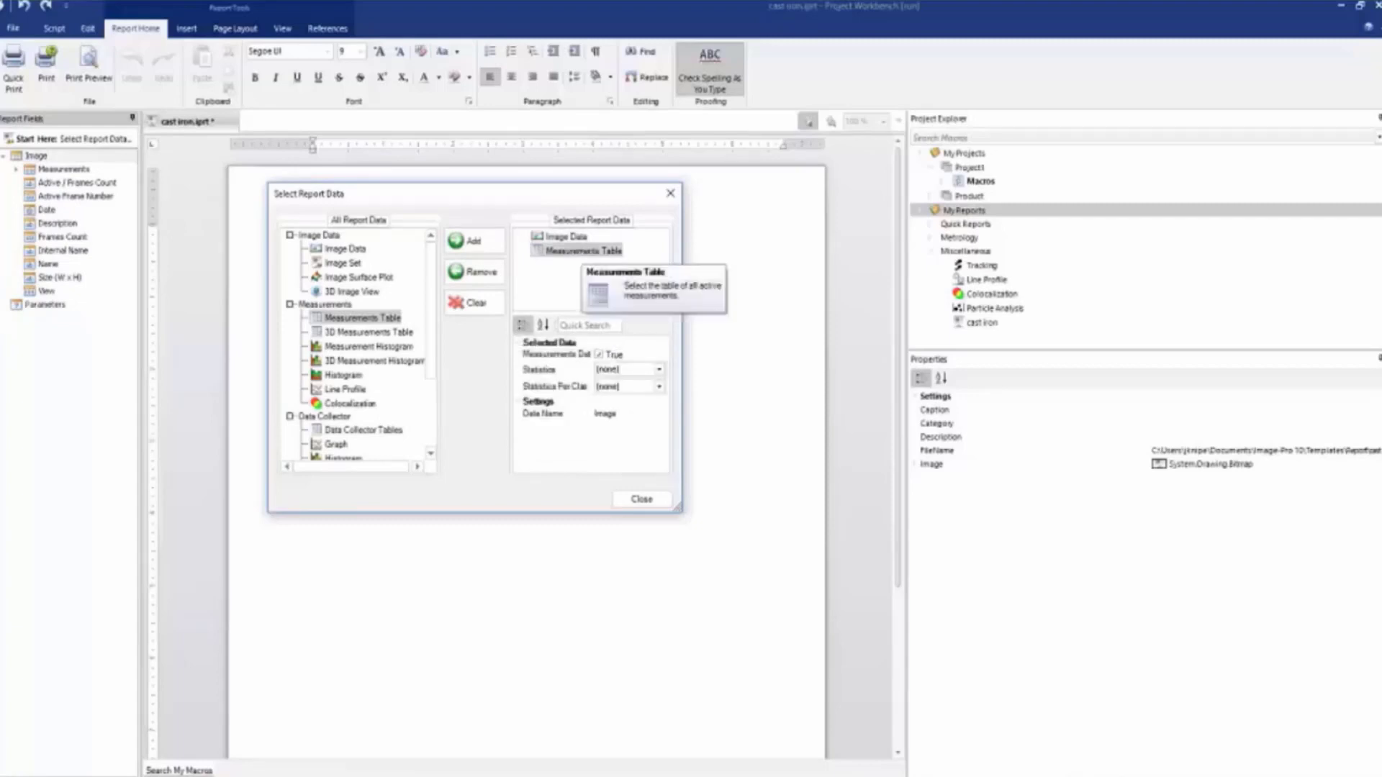
pyautogui.click(600, 358)
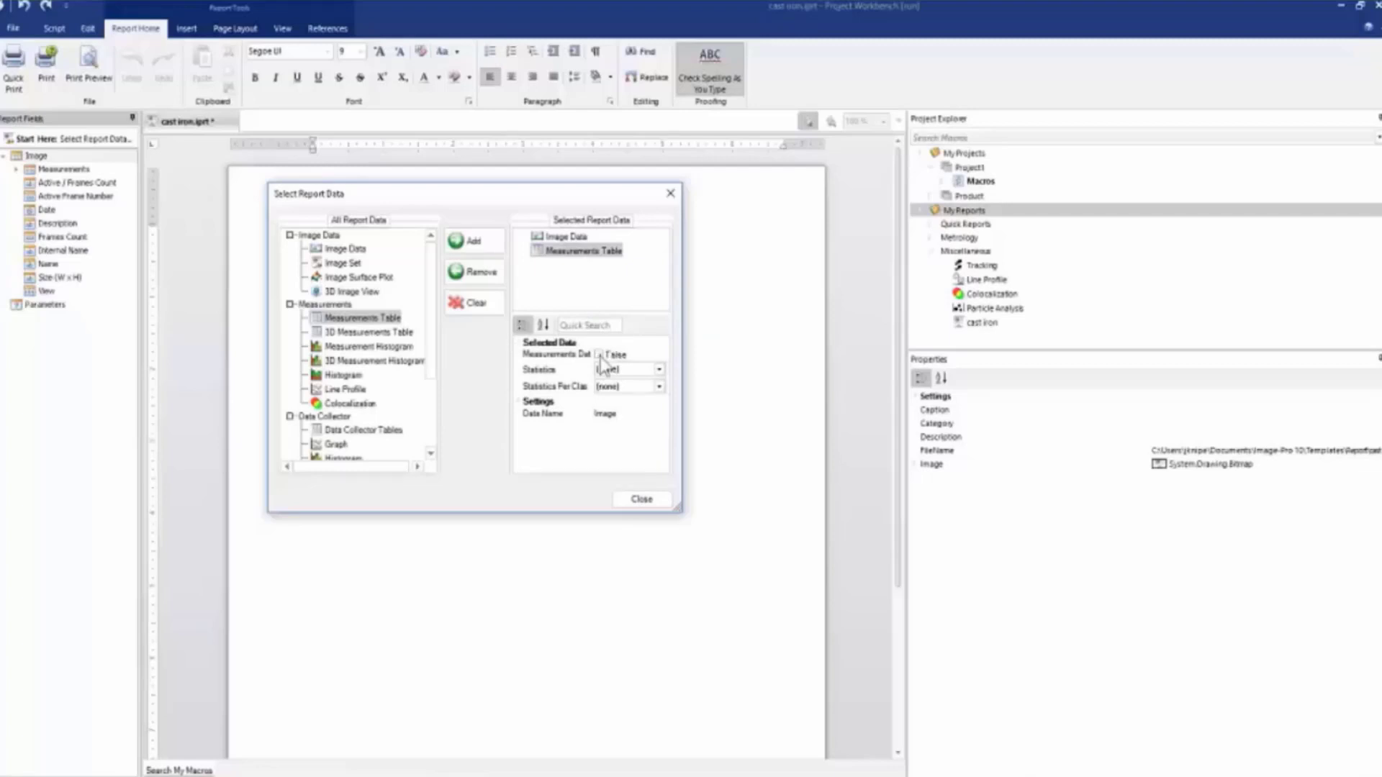
pyautogui.click(599, 356)
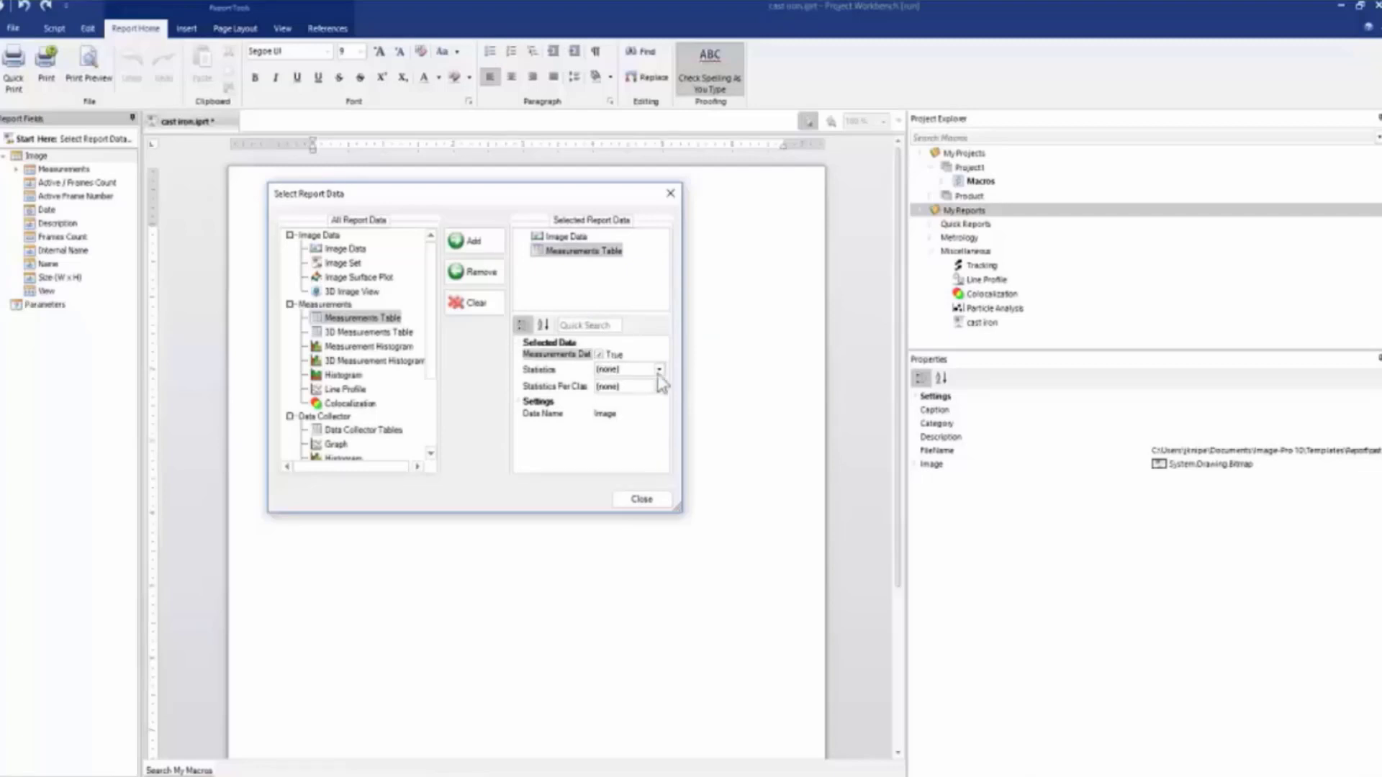
pyautogui.click(659, 370)
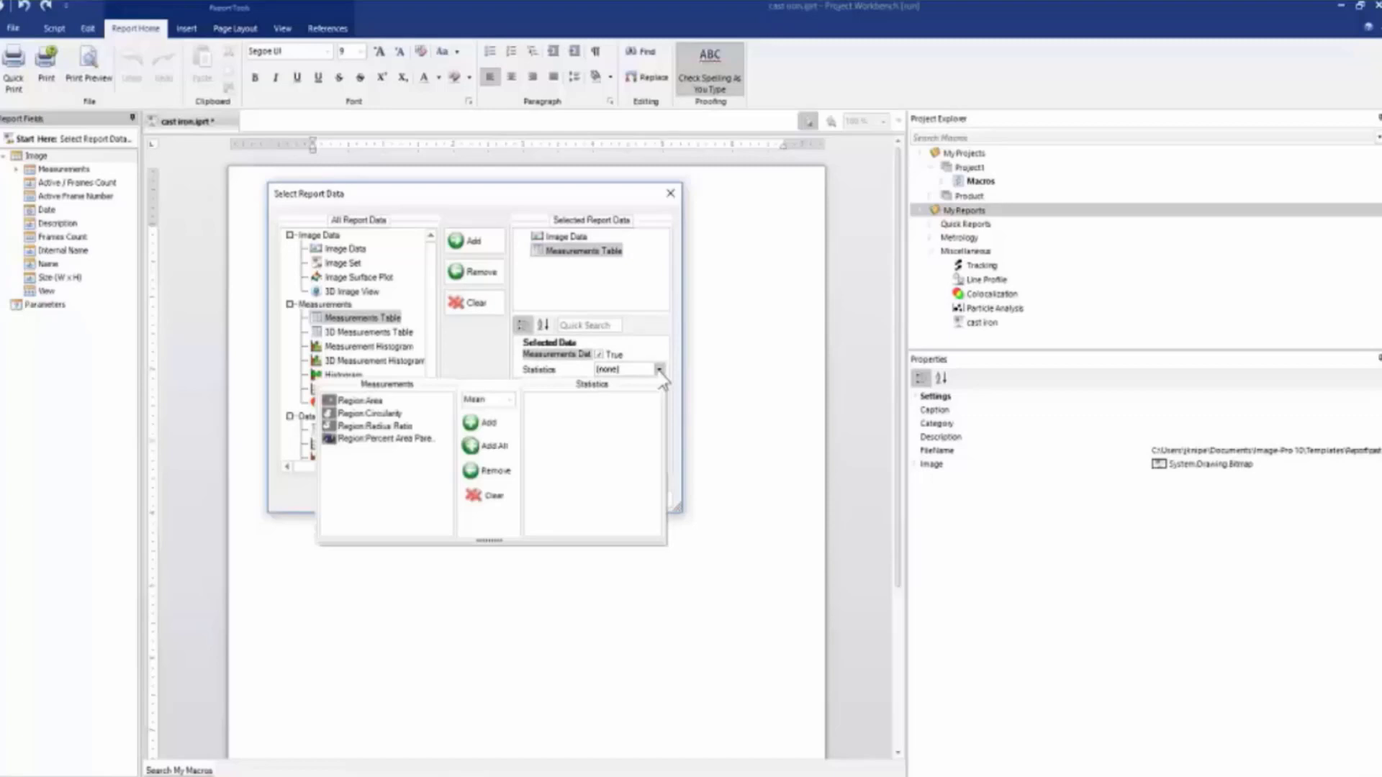
pyautogui.click(364, 401)
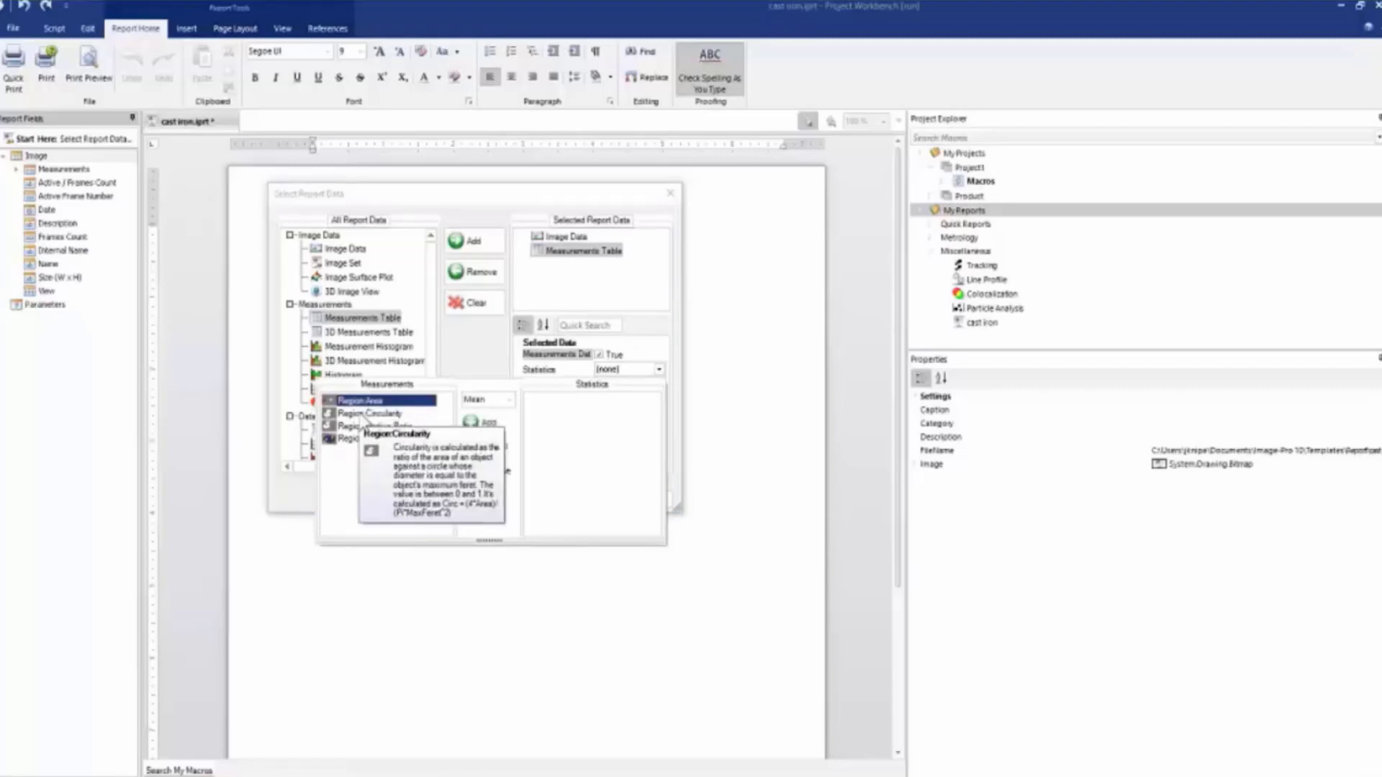
pyautogui.click(367, 414)
pyautogui.click(360, 401)
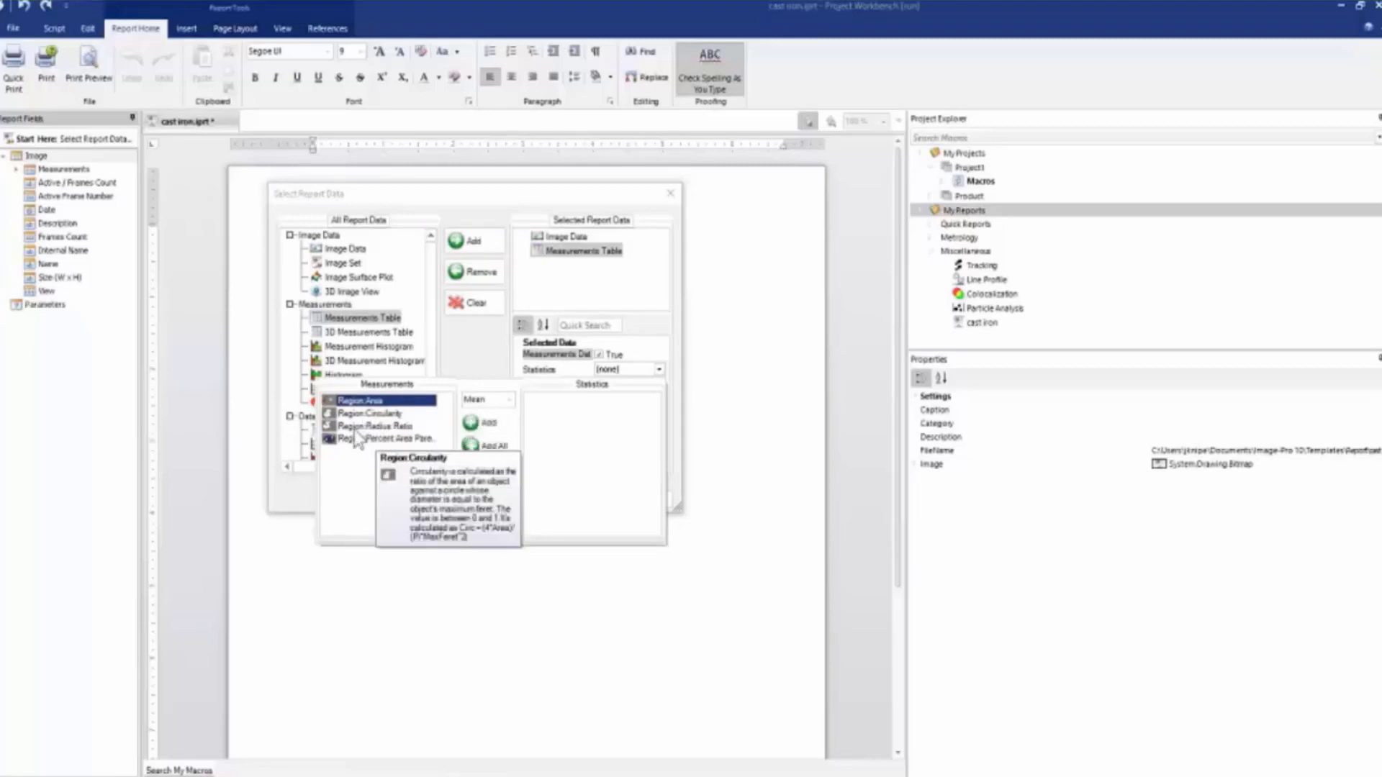
pyautogui.keyDown('shift'); pyautogui.click(360, 426); pyautogui.keyUp('shift')
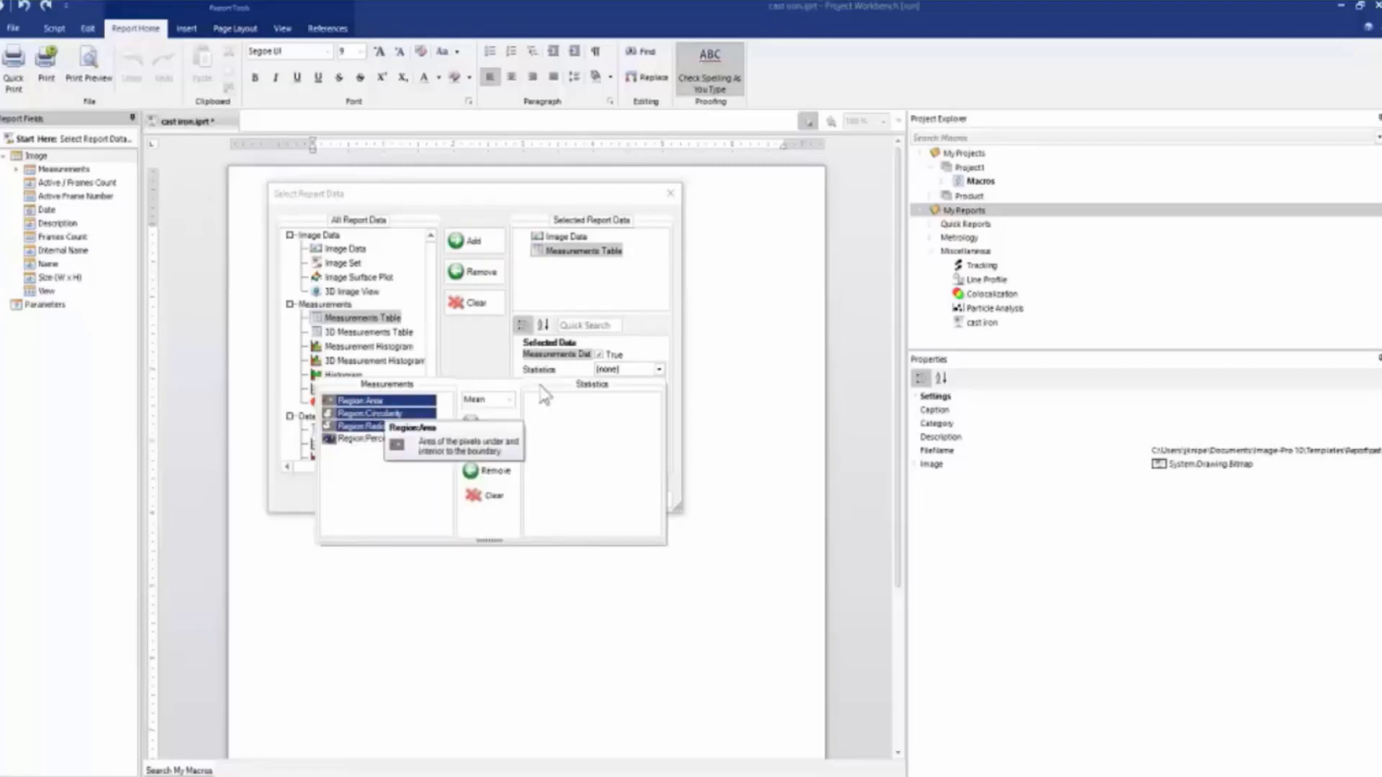
pyautogui.click(472, 422)
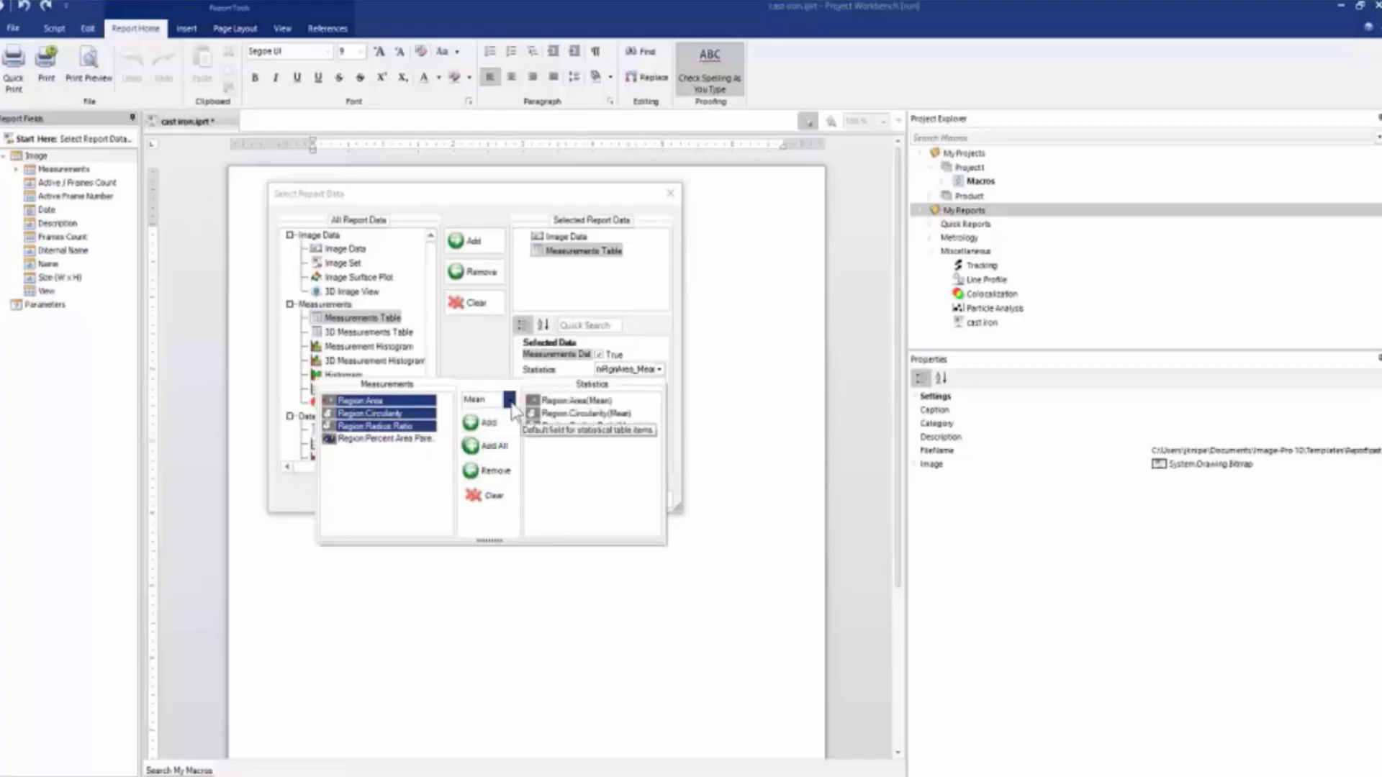
# Check the other available statistic types, leave Mean selected, and close the report data selection.
pyautogui.click(511, 402)
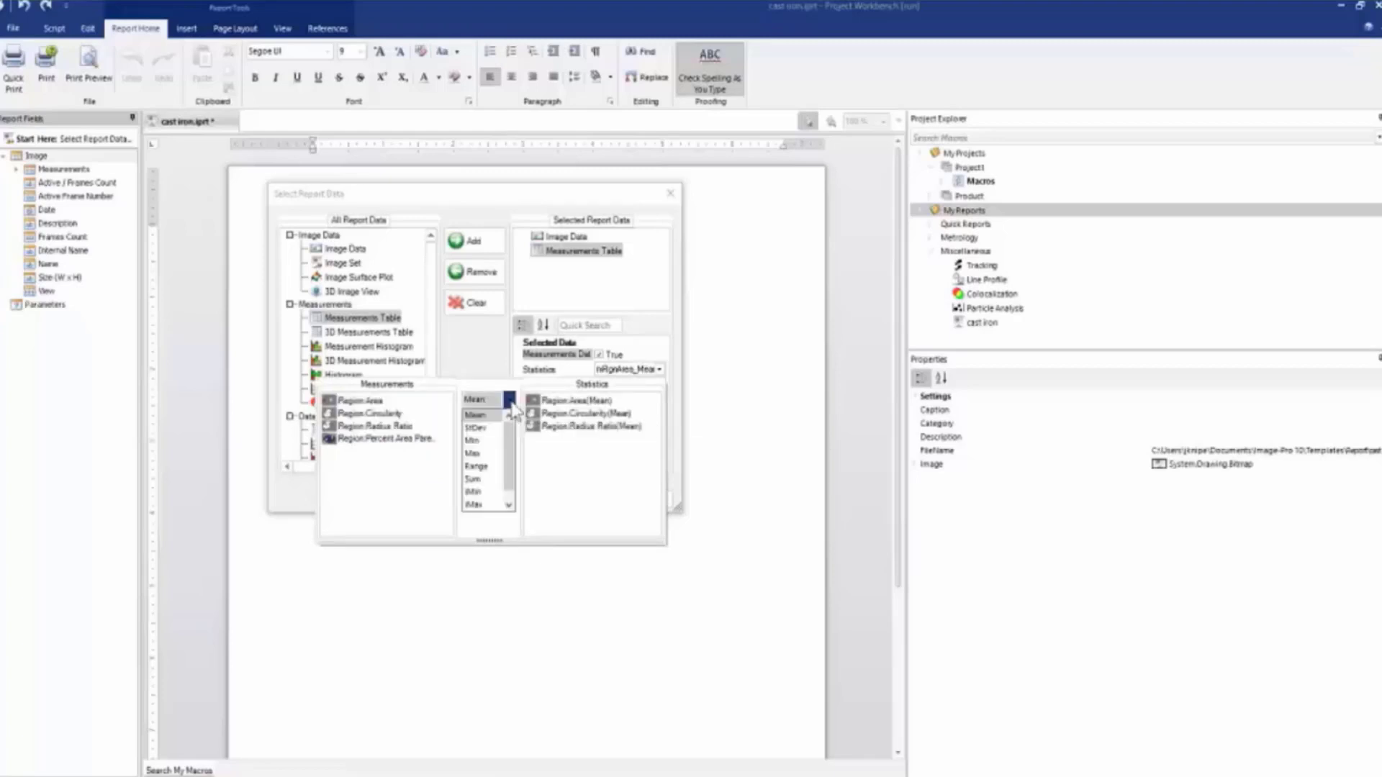
pyautogui.click(511, 402)
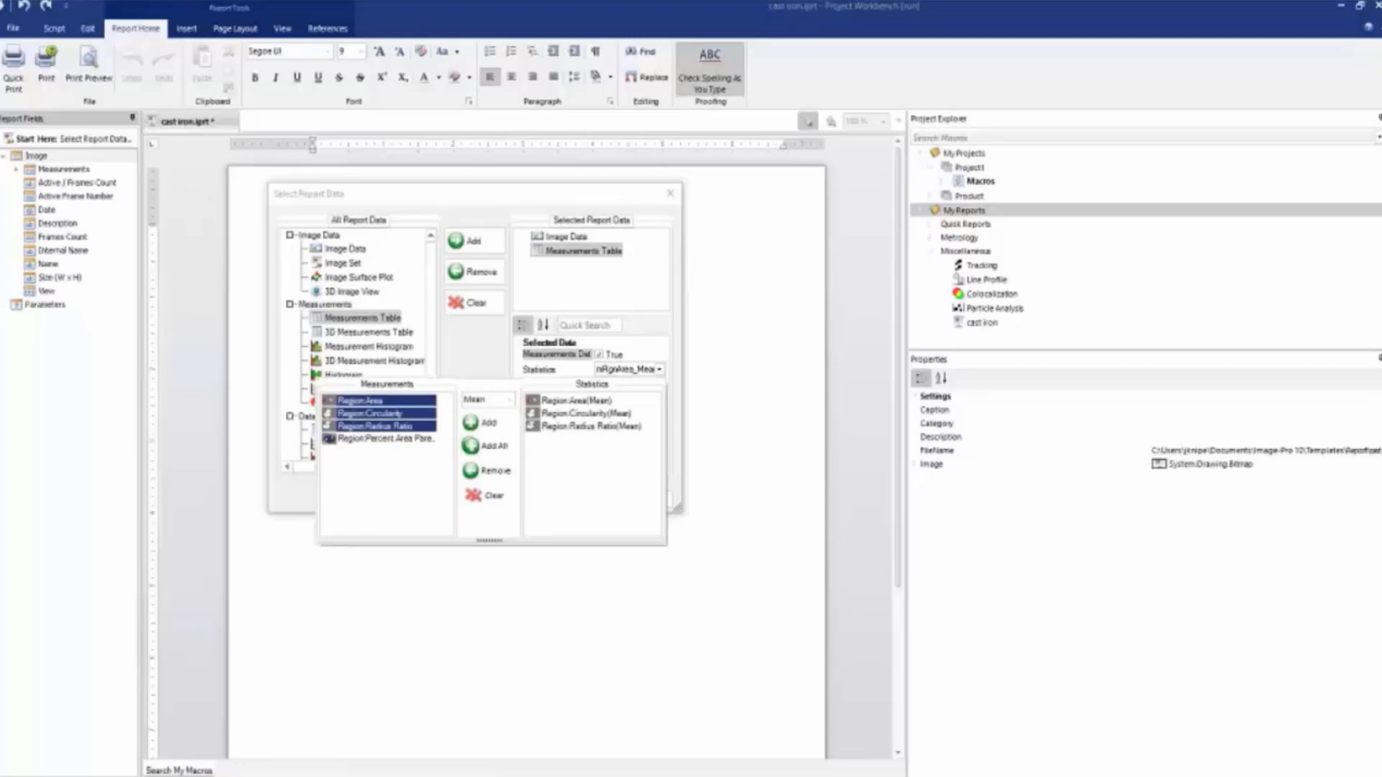
pyautogui.click(542, 209)
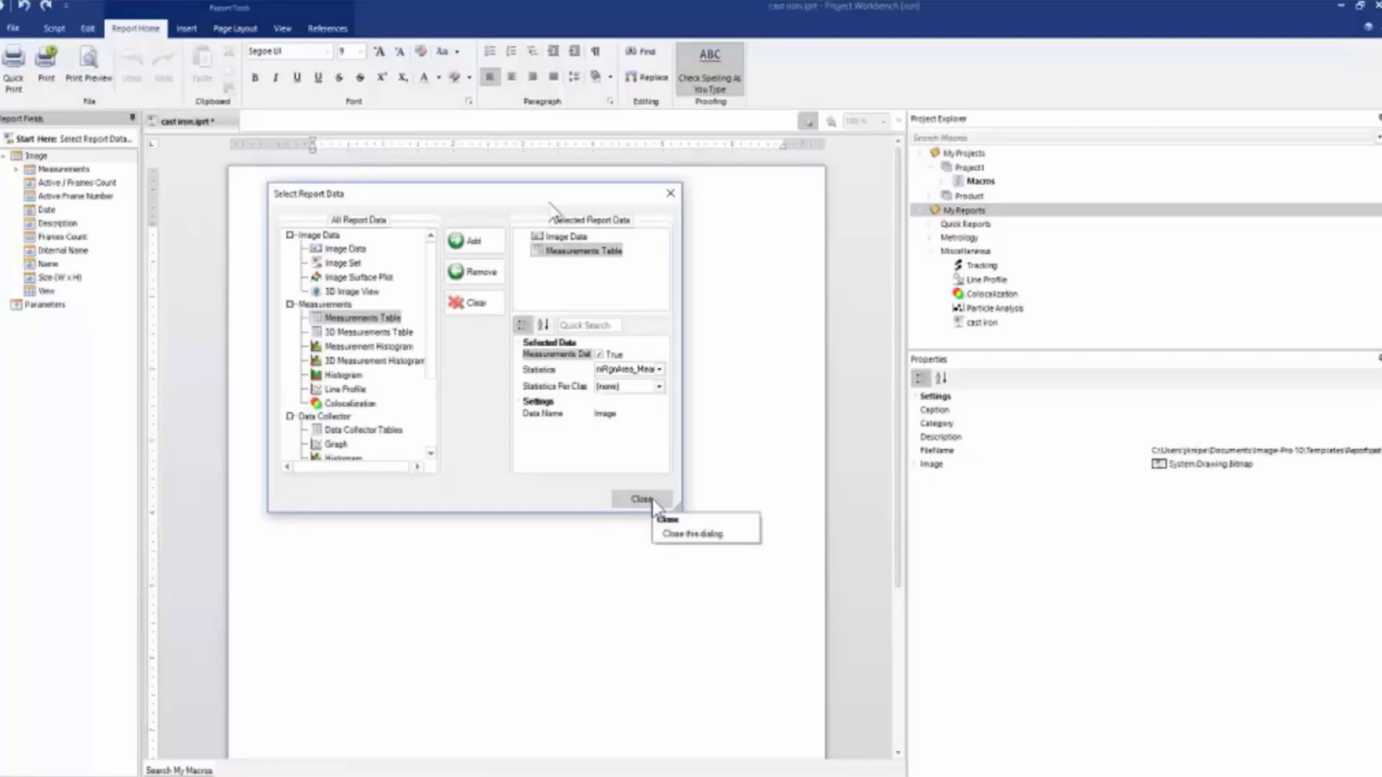
pyautogui.click(623, 417)
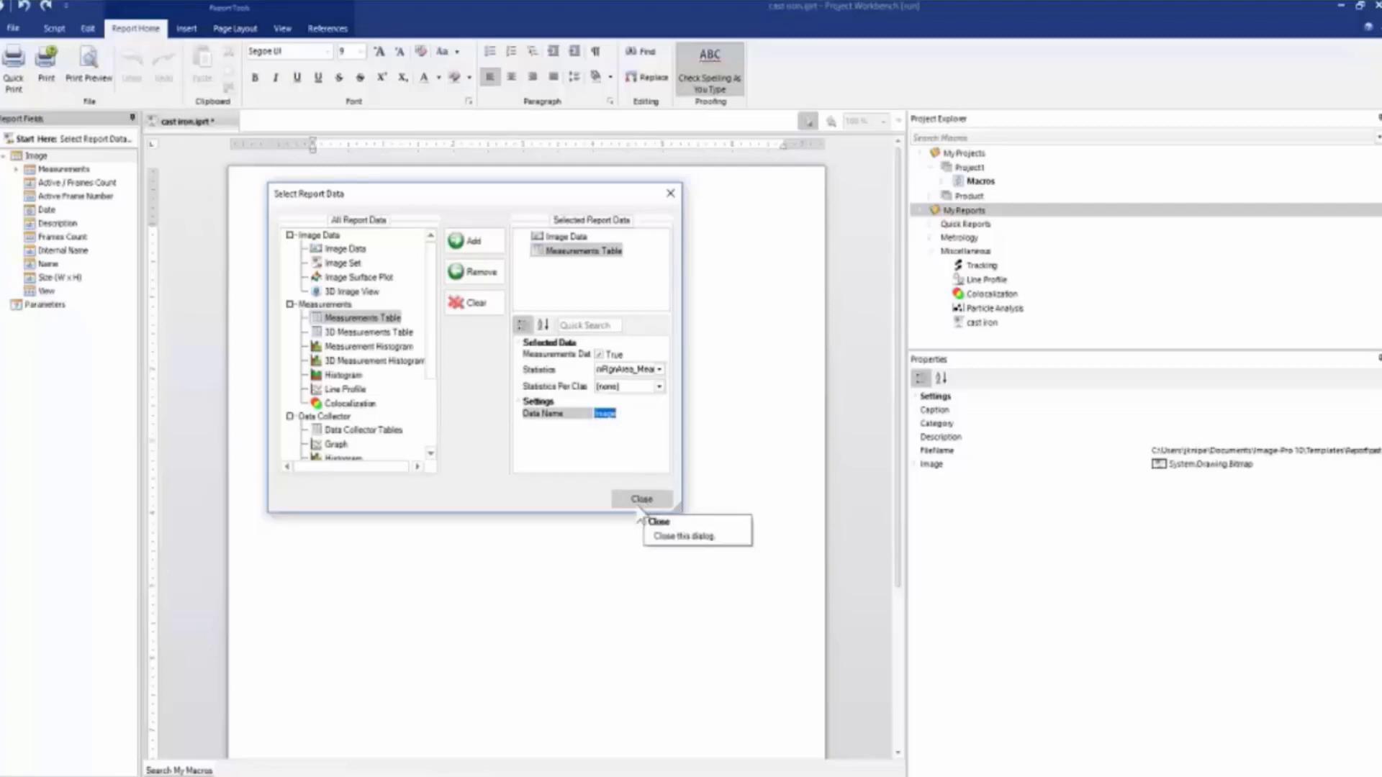
pyautogui.click(641, 499)
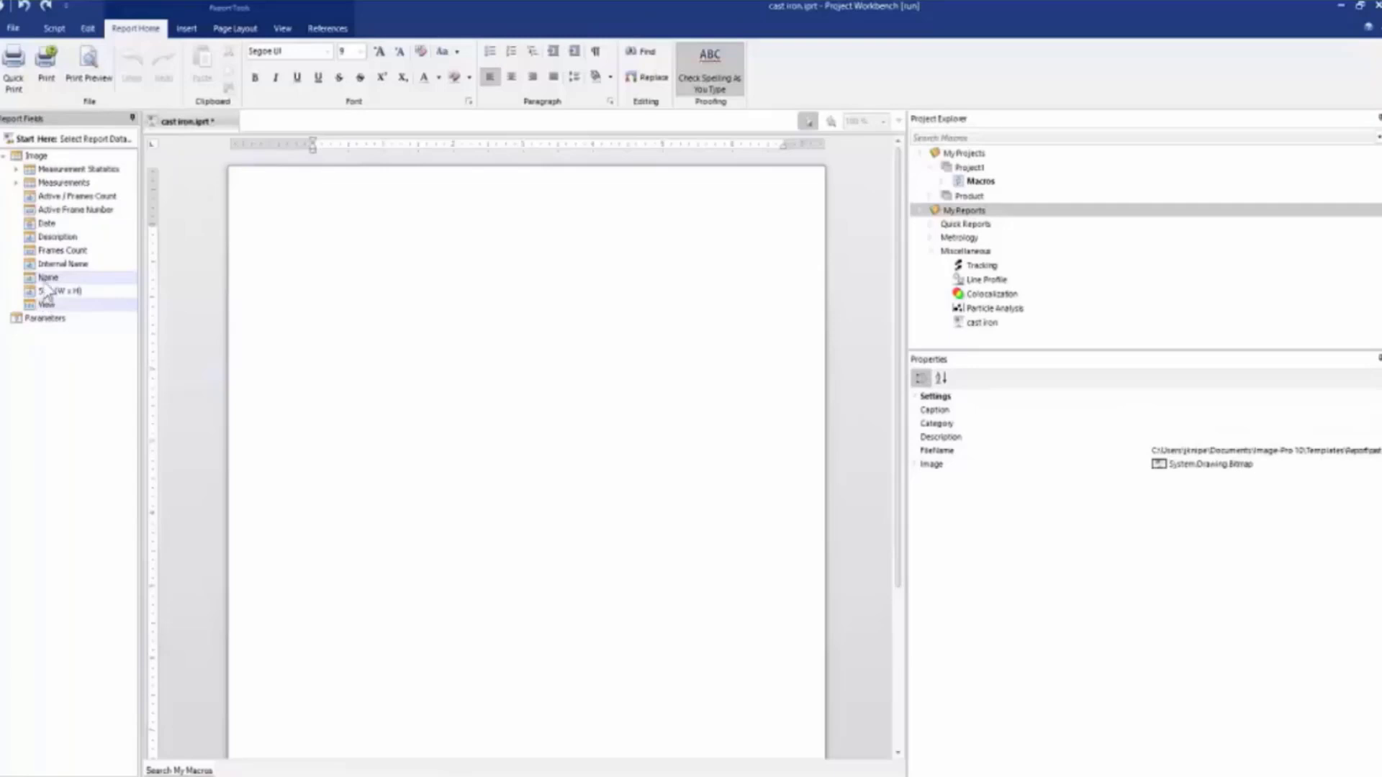
# Insert the image Name and View fields as a table on the blank report page and place the cursor below it.
pyautogui.moveTo(45, 288); pyautogui.dragTo(305, 300)
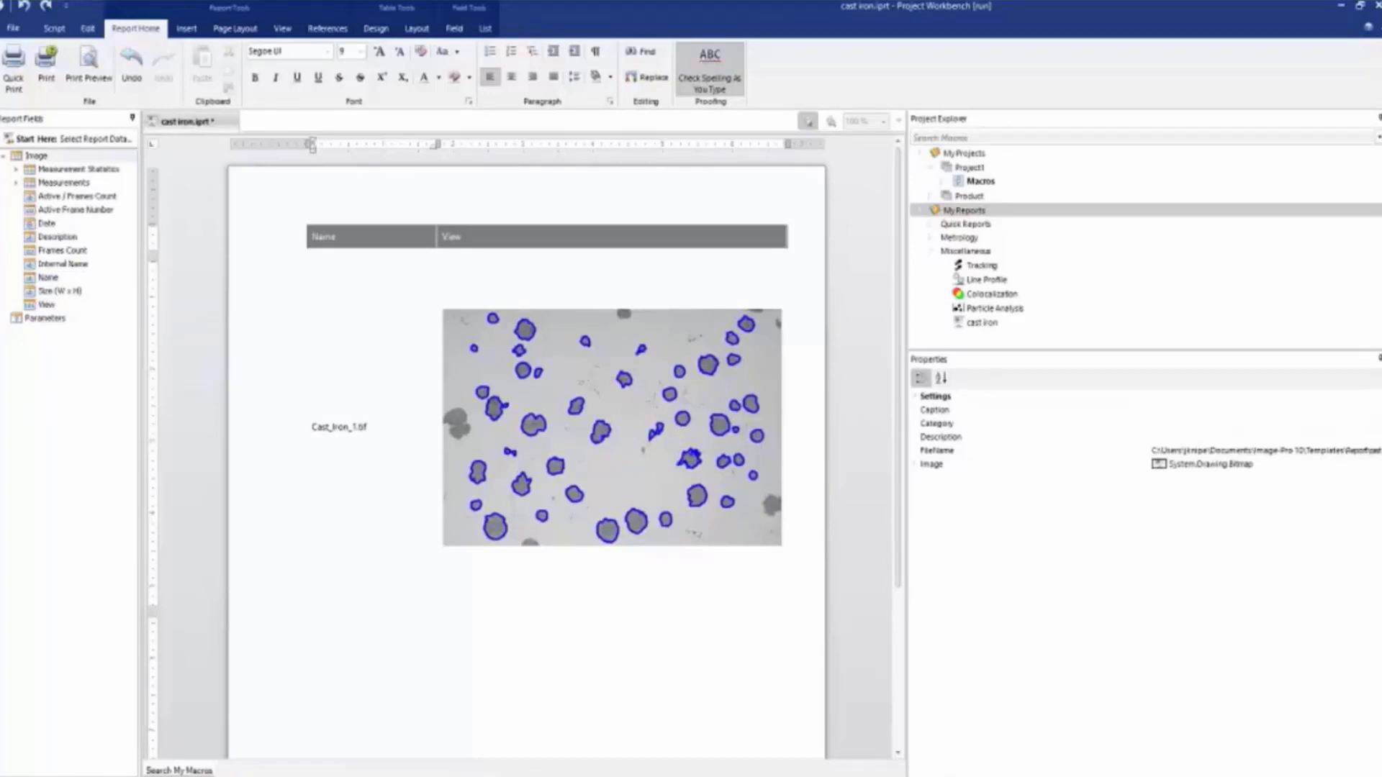
pyautogui.click(319, 620)
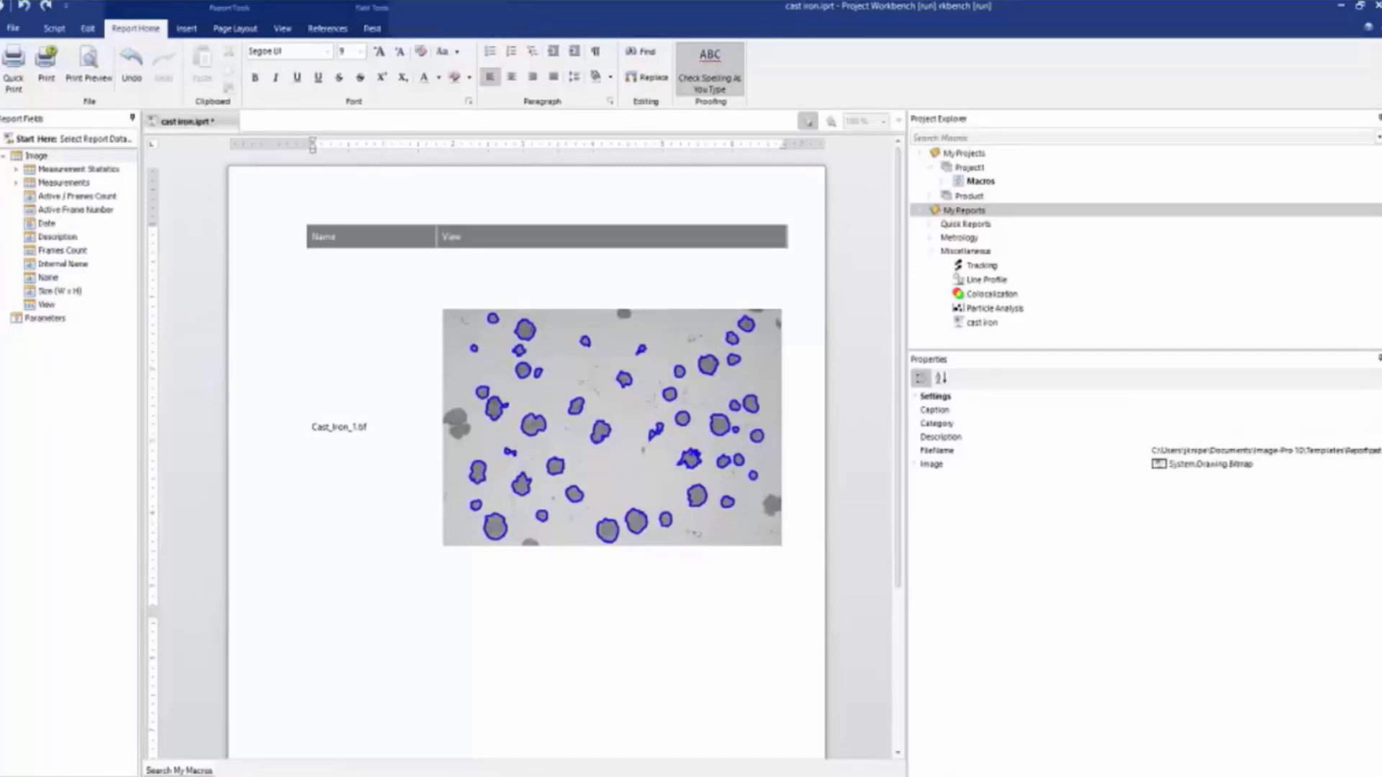
# Try a statistics table below the image with Image, Region Area, Region Circularity, Region Radius Ratio and Statistic, and undo it.
pyautogui.click(17, 169)
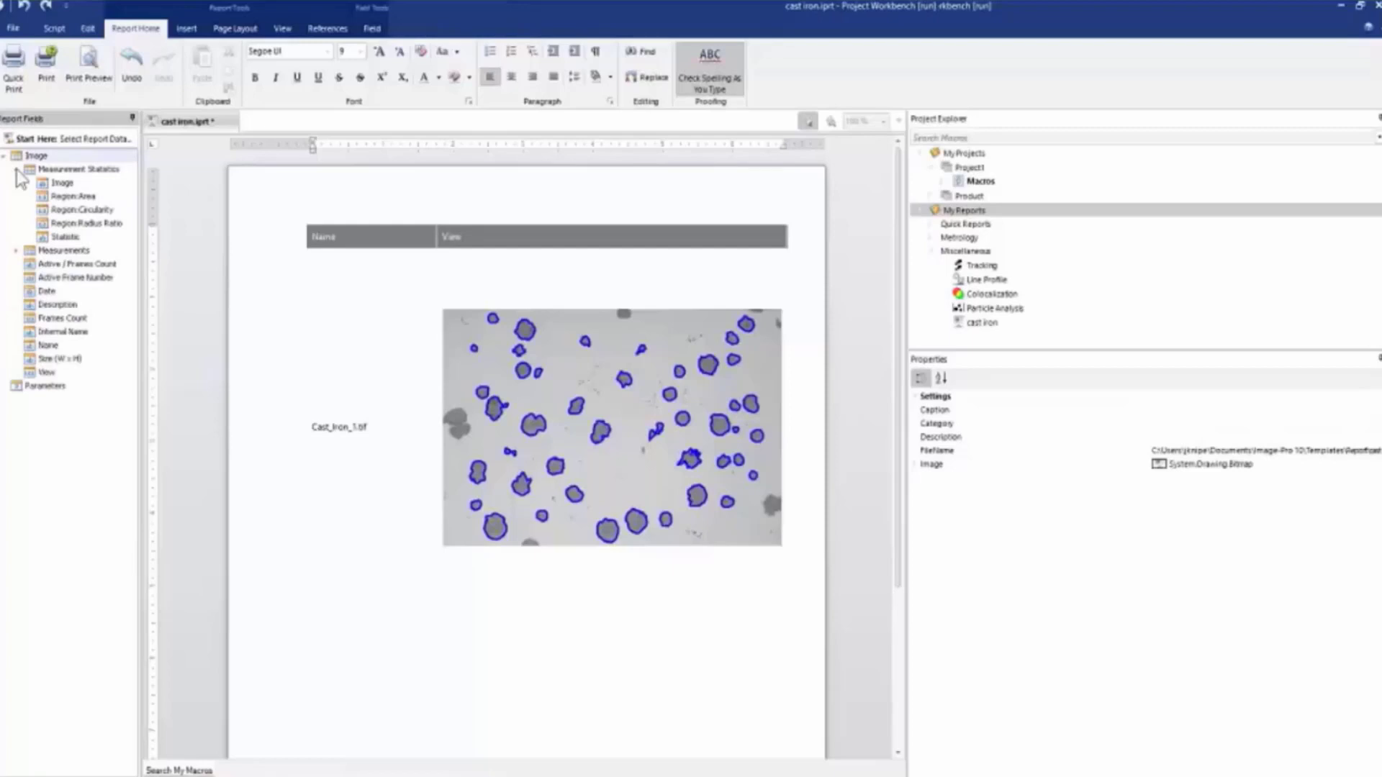
pyautogui.click(79, 202)
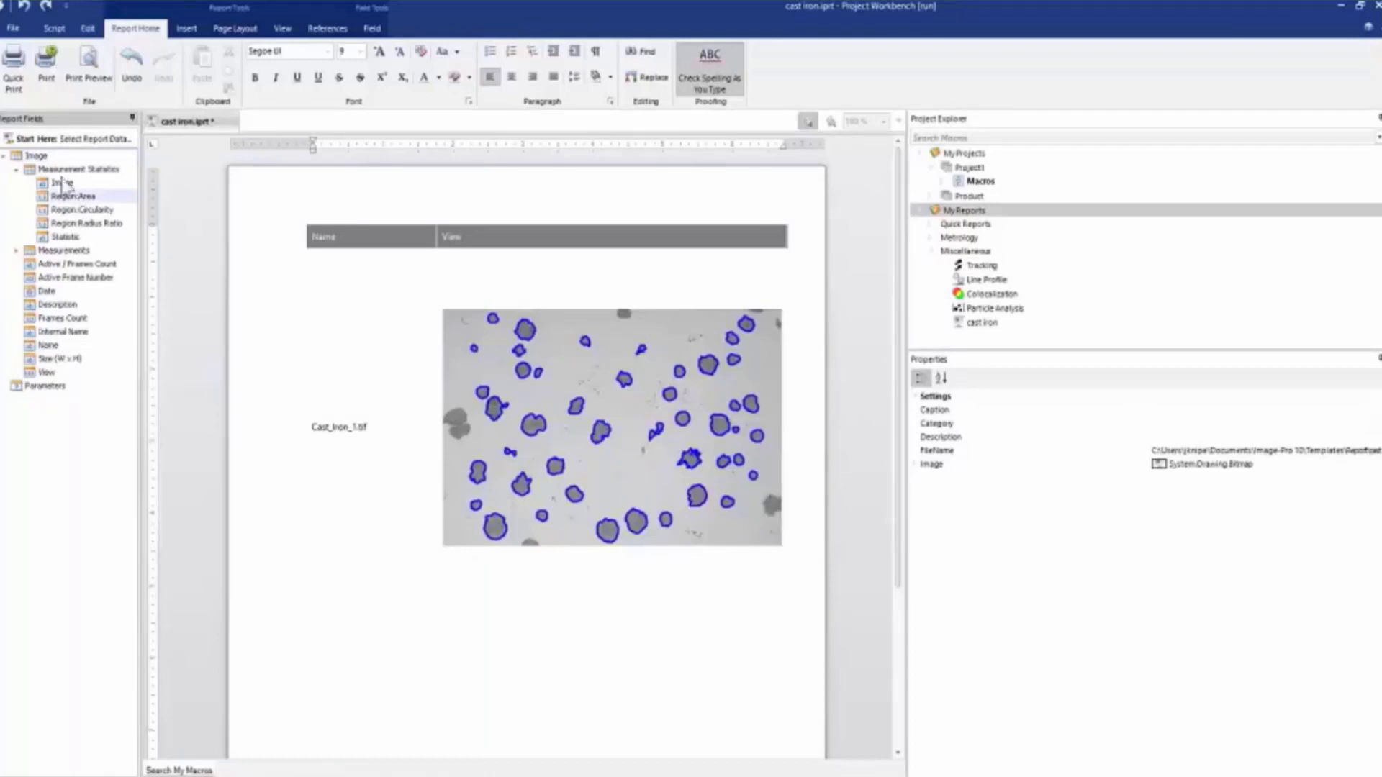
pyautogui.click(63, 182)
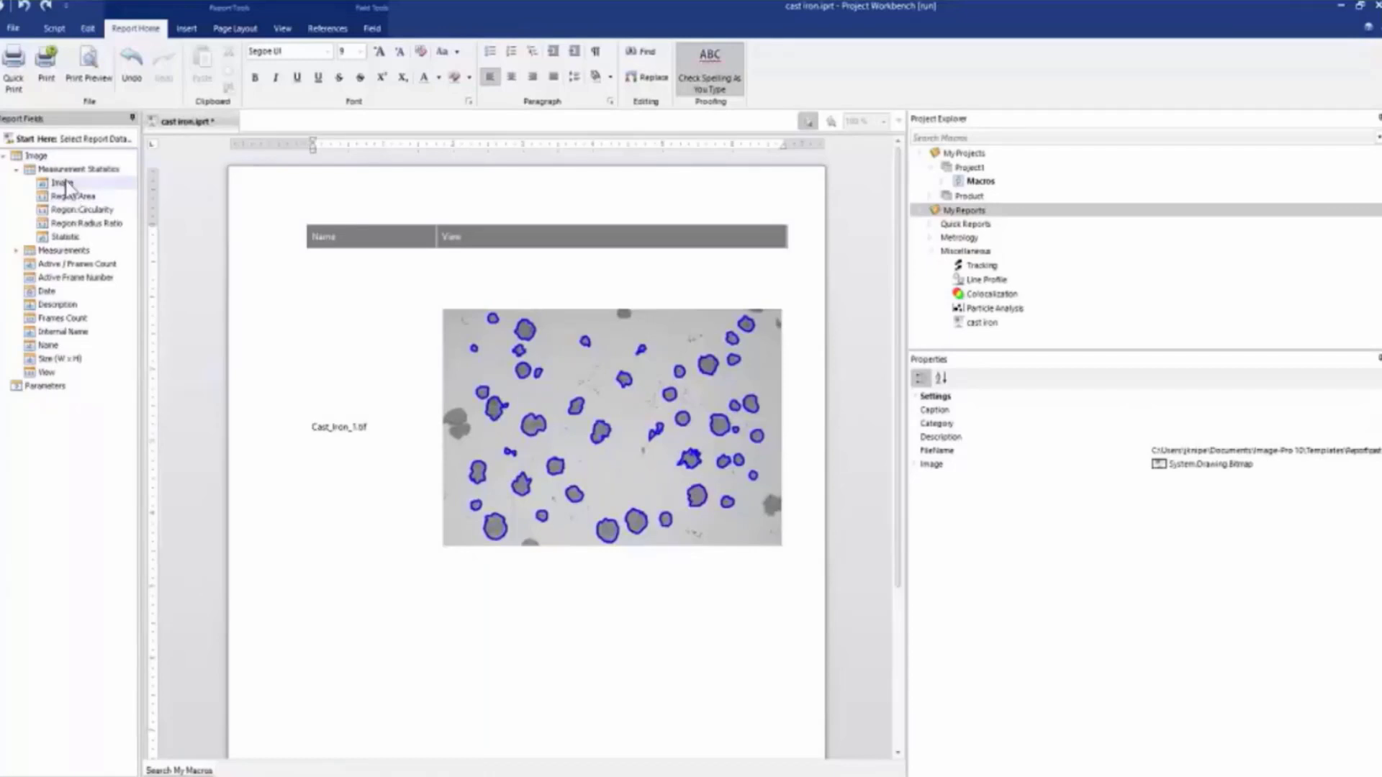
pyautogui.keyDown('shift'); pyautogui.click(61, 239); pyautogui.keyUp('shift')
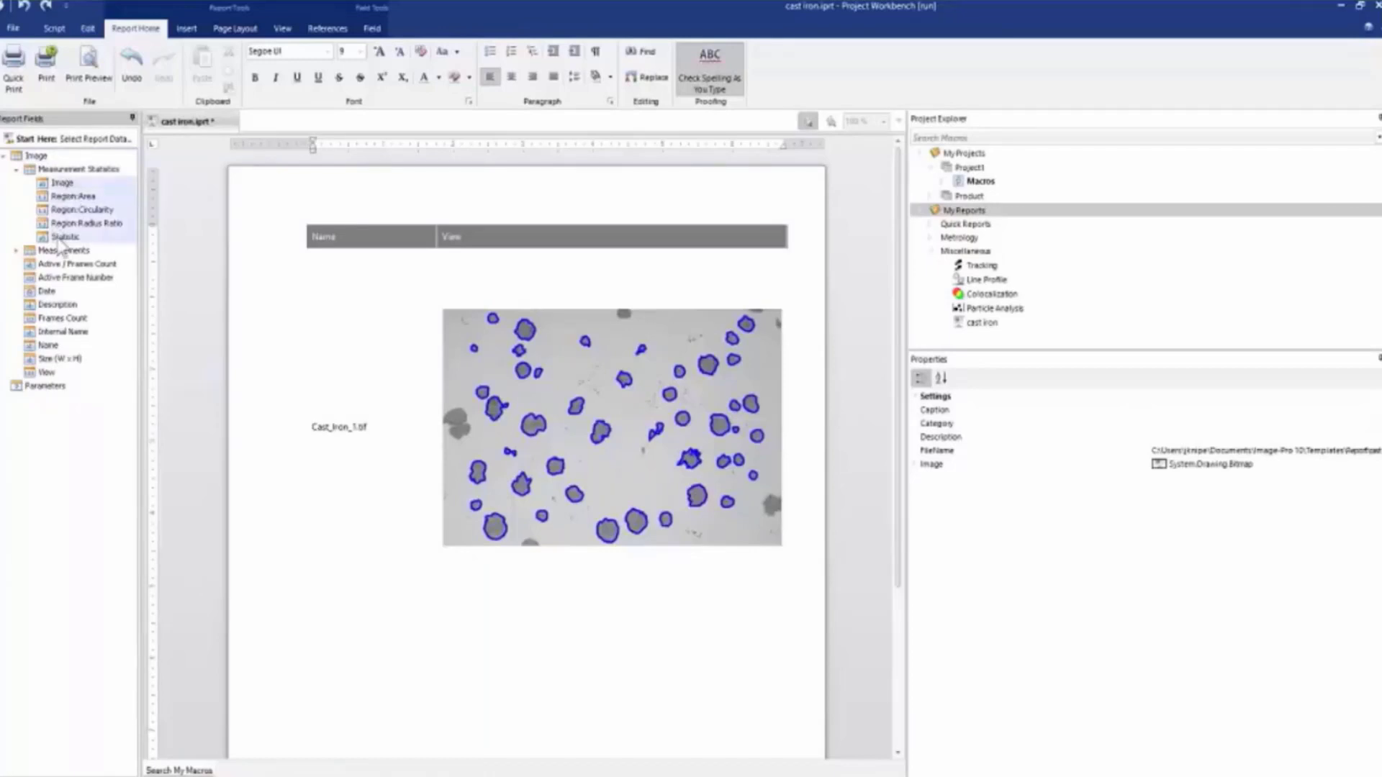
pyautogui.moveTo(72, 209); pyautogui.dragTo(306, 644)
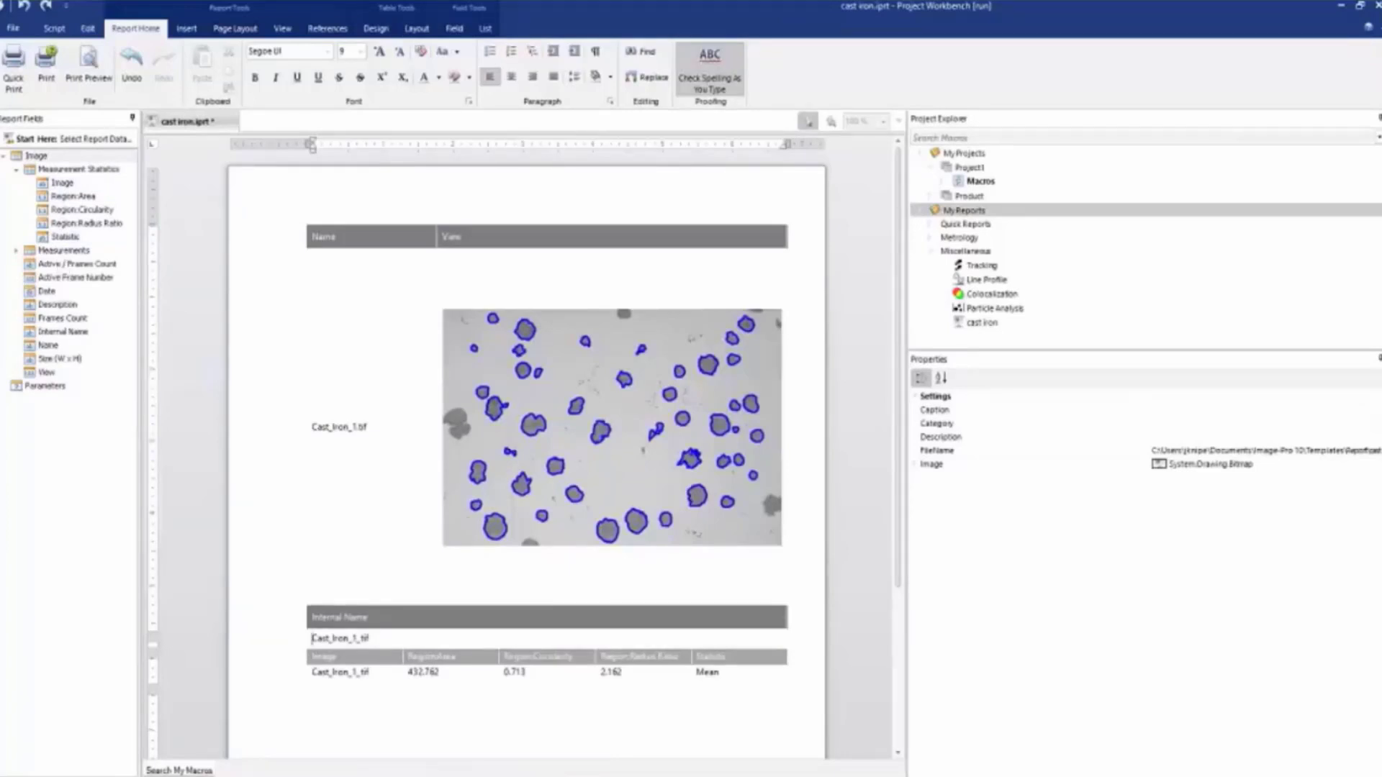
pyautogui.click(136, 75)
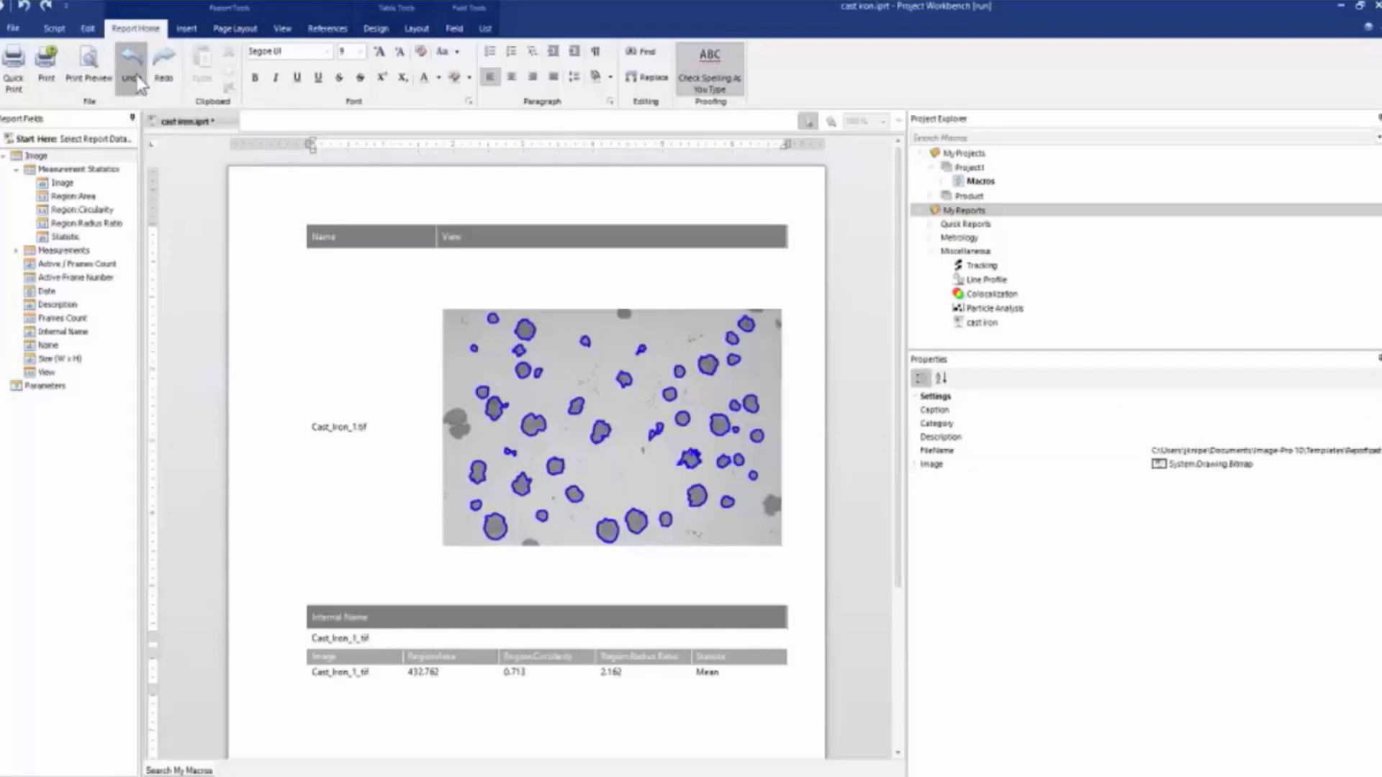
# Try inserting the full Measurements table below the image, look through the resulting pages, and undo the insertion.
pyautogui.moveTo(54, 251); pyautogui.dragTo(365, 656)
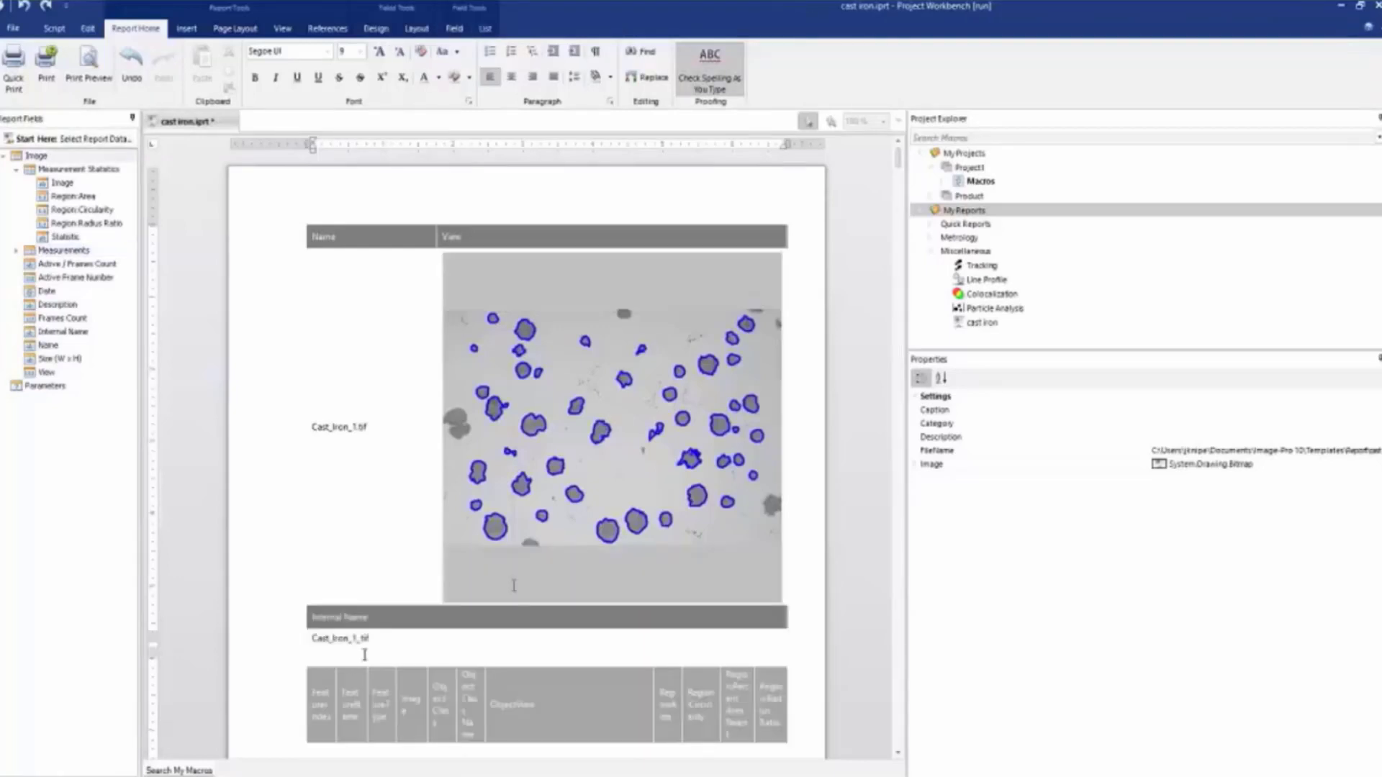
pyautogui.scroll(-10, 530, 631)
pyautogui.scroll(-10, 530, 631)
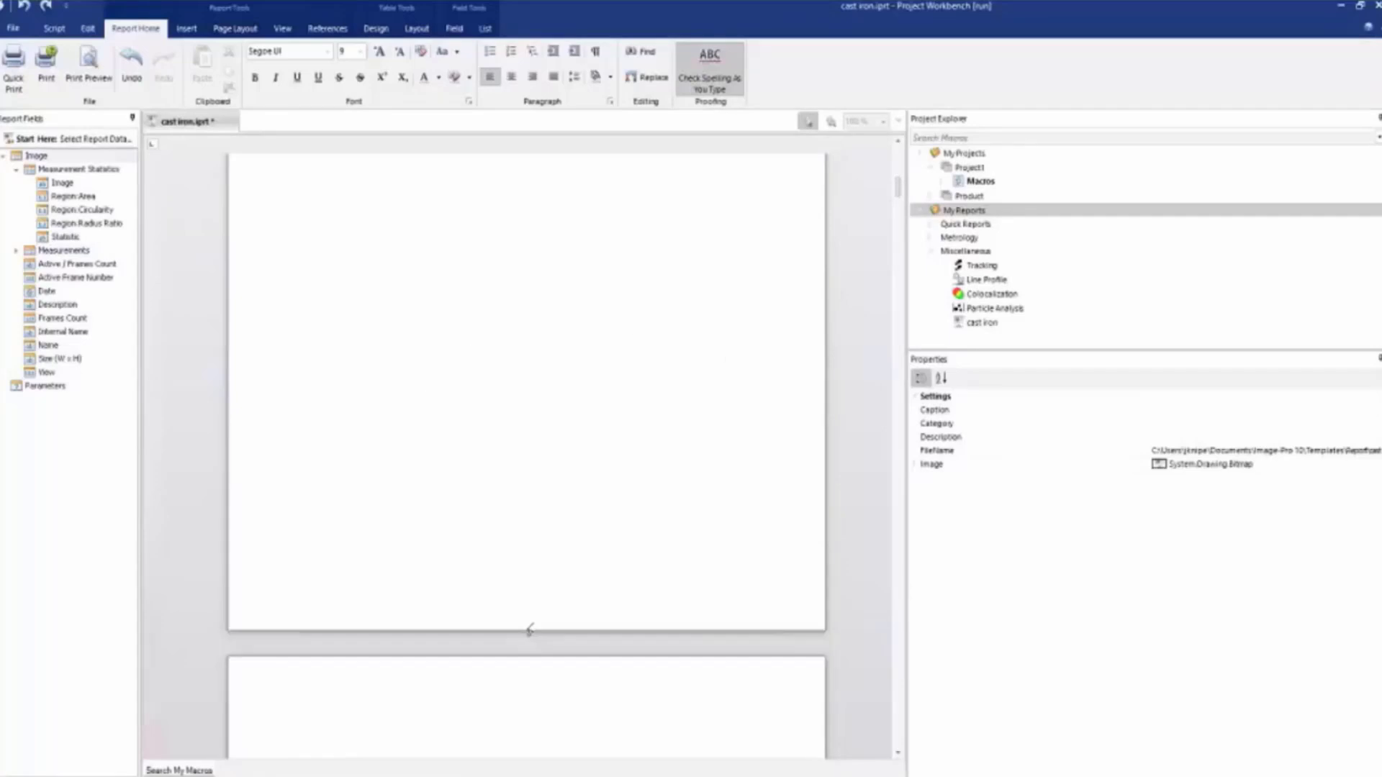
pyautogui.scroll(-10, 578, 583)
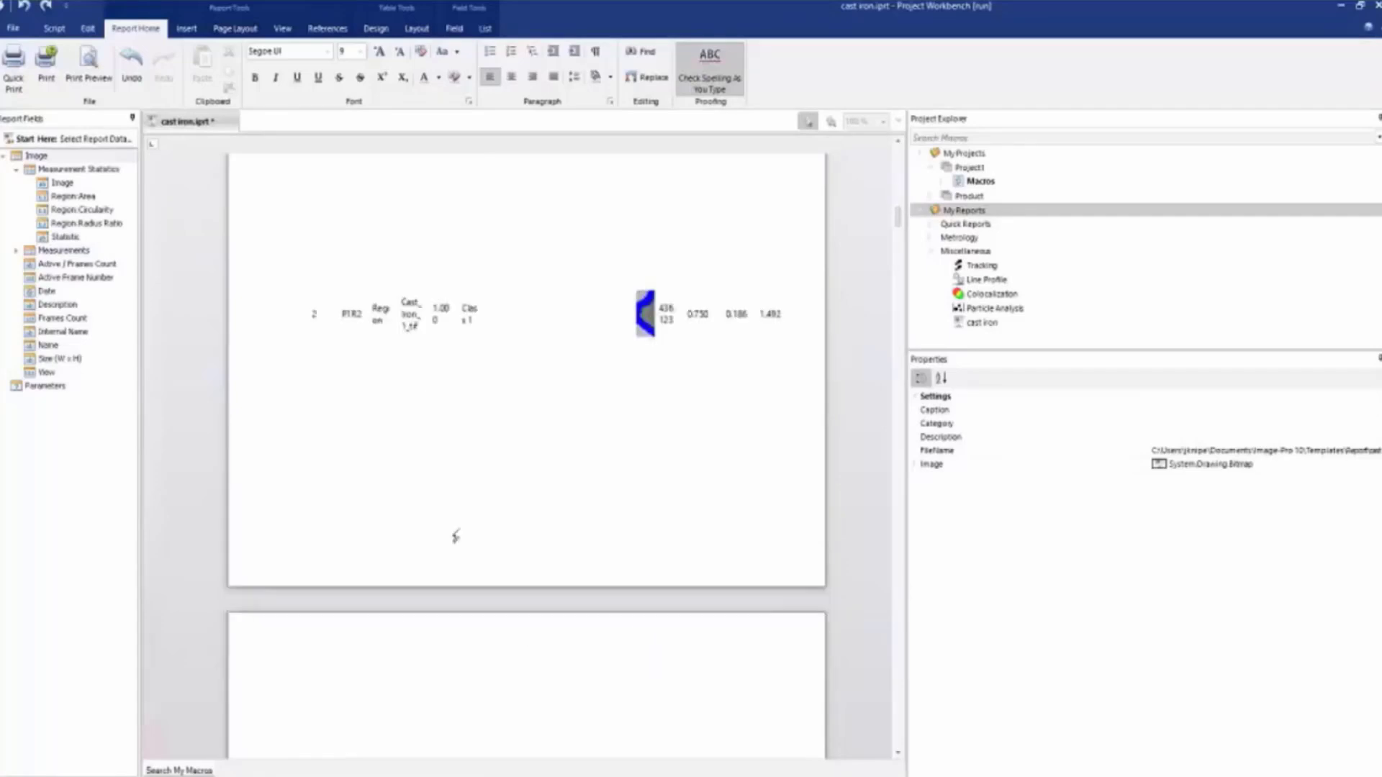
pyautogui.scroll(10, 505, 571)
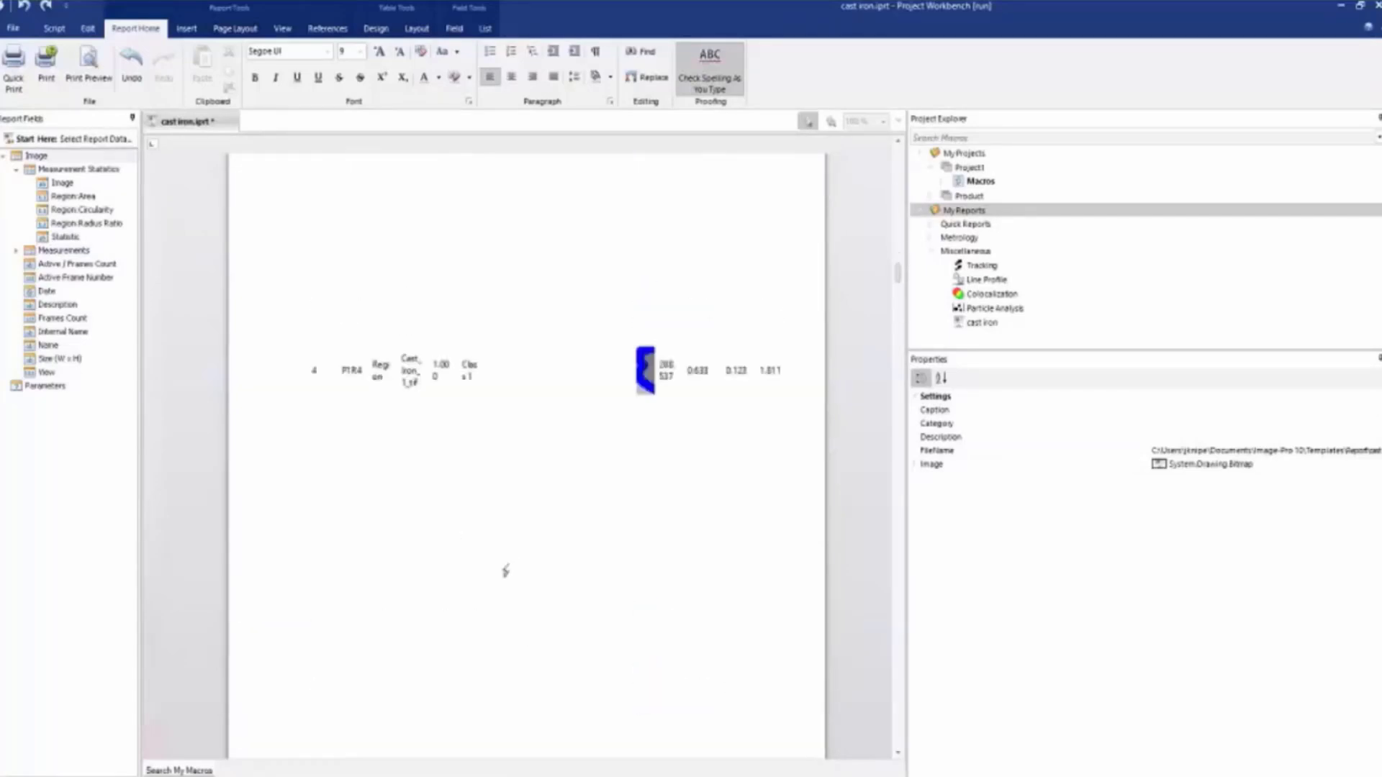
pyautogui.scroll(10, 505, 571)
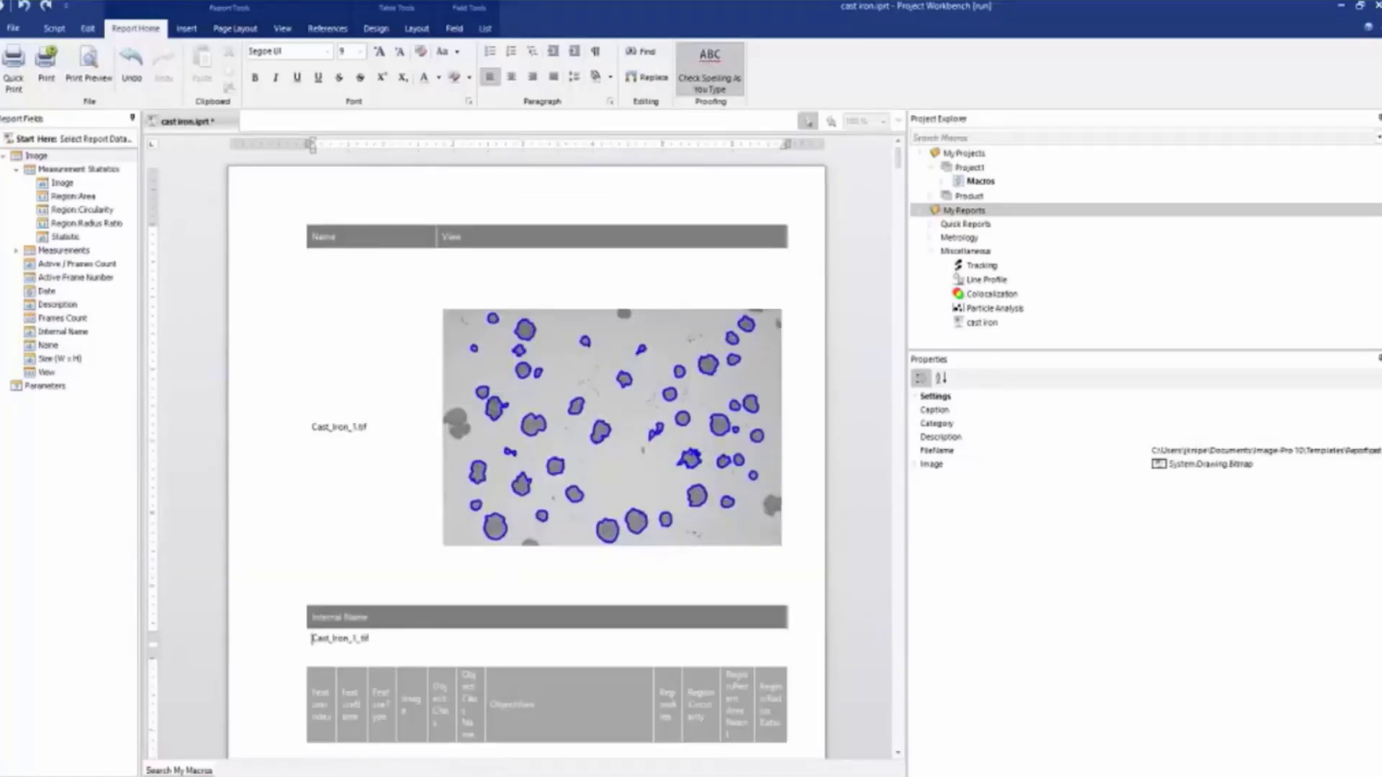
pyautogui.click(134, 74)
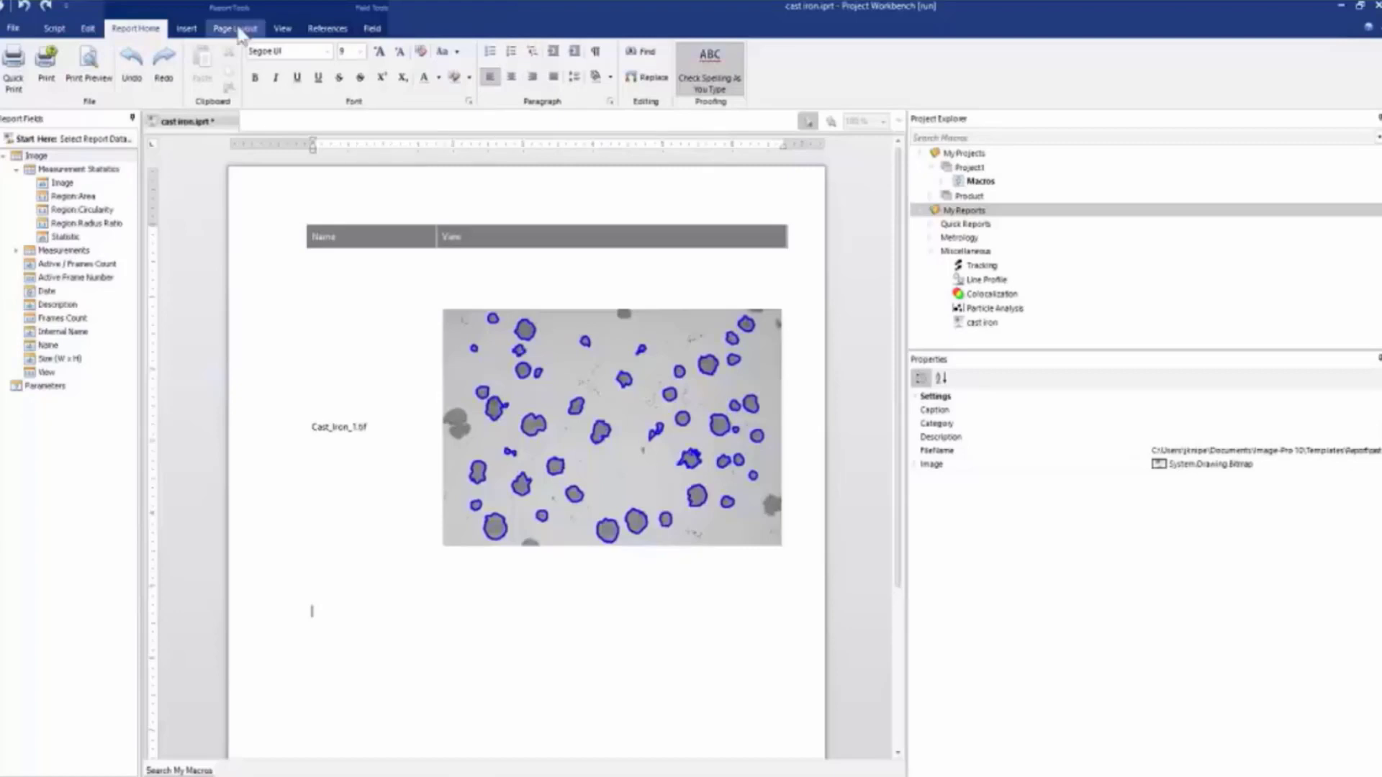
# Review the insertion, page layout, view and reference options, and show the report's field codes before returning to field results.
pyautogui.click(189, 30)
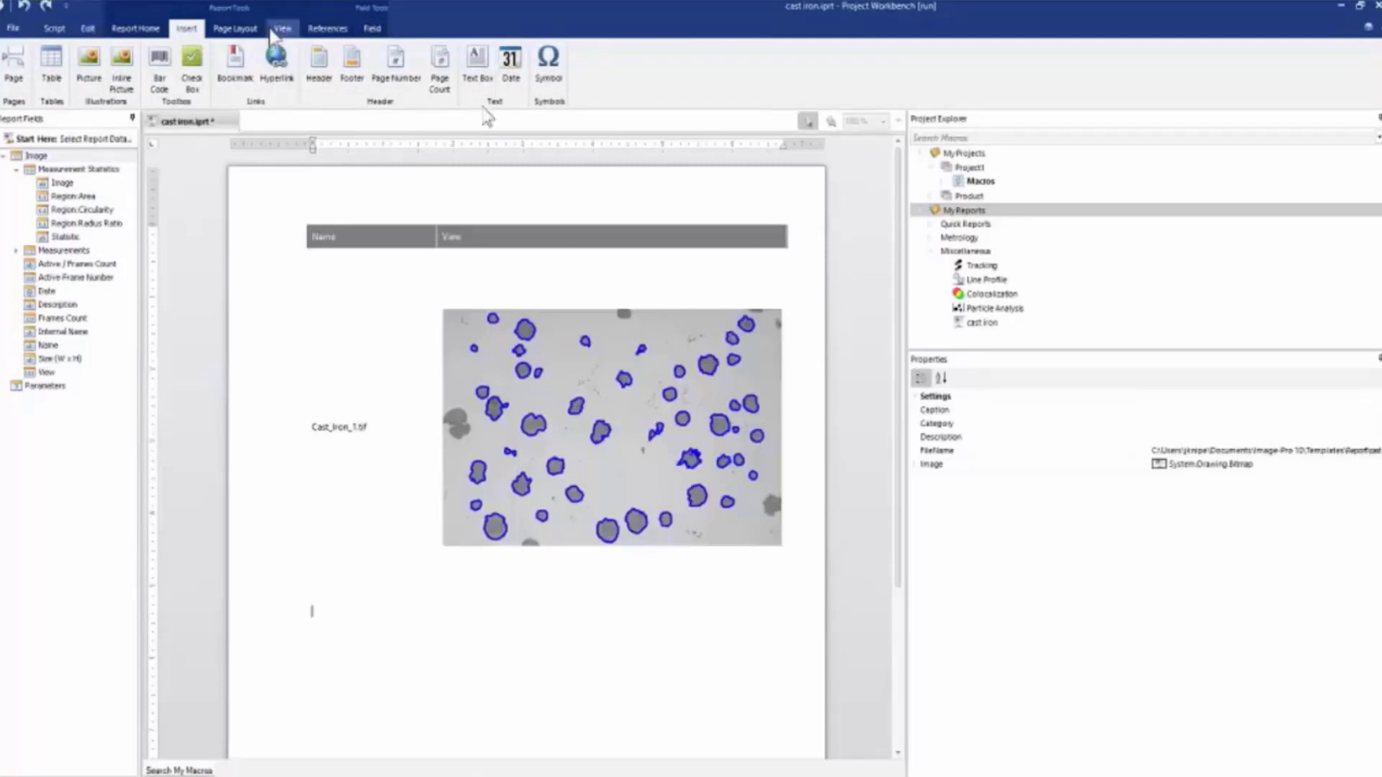
pyautogui.click(235, 29)
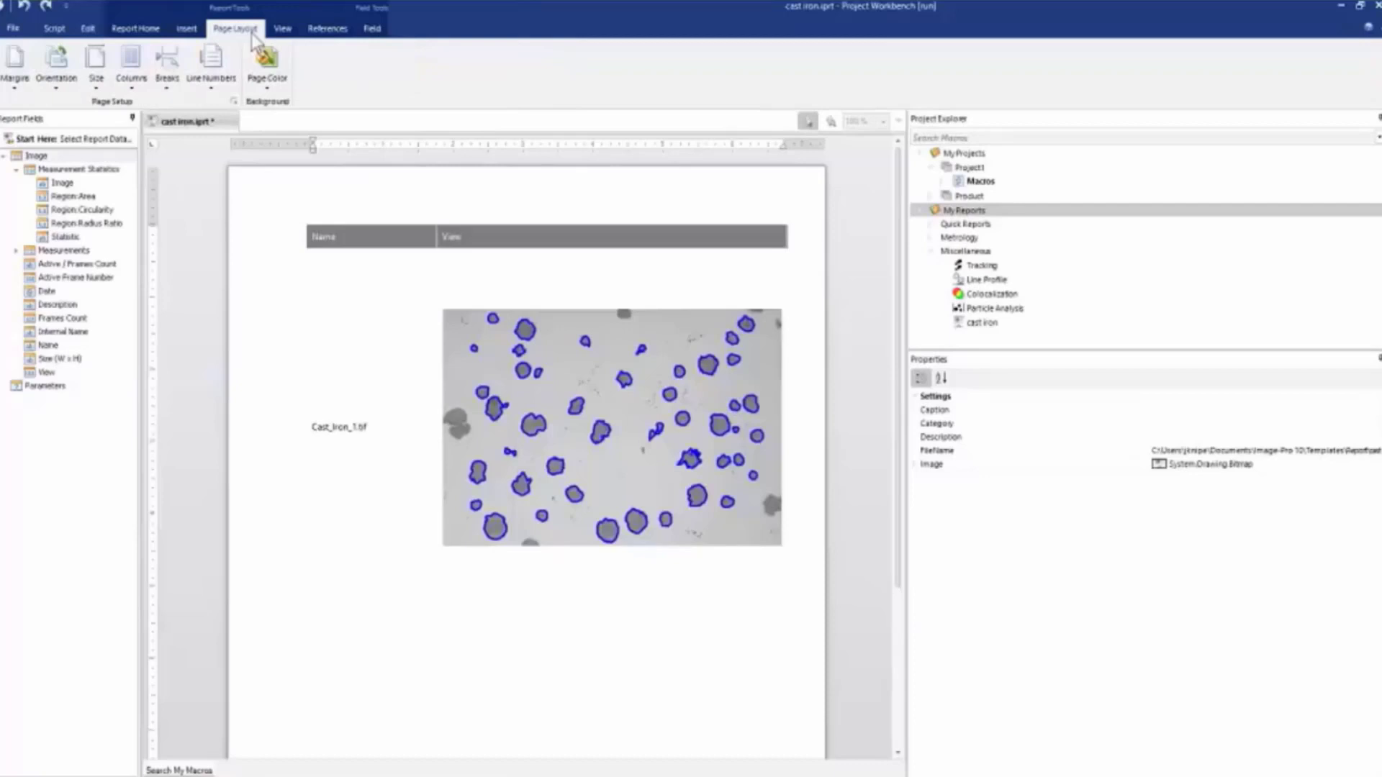
pyautogui.click(290, 32)
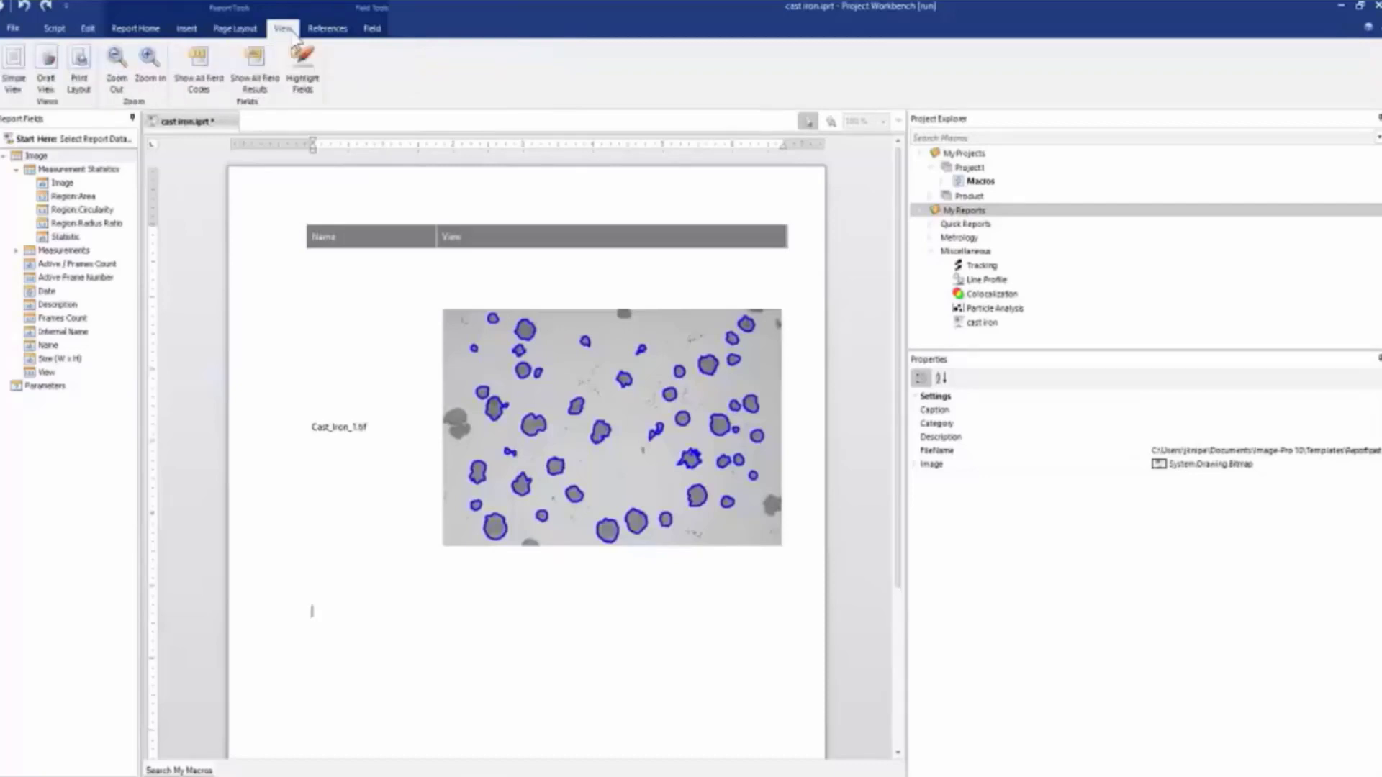
pyautogui.click(335, 36)
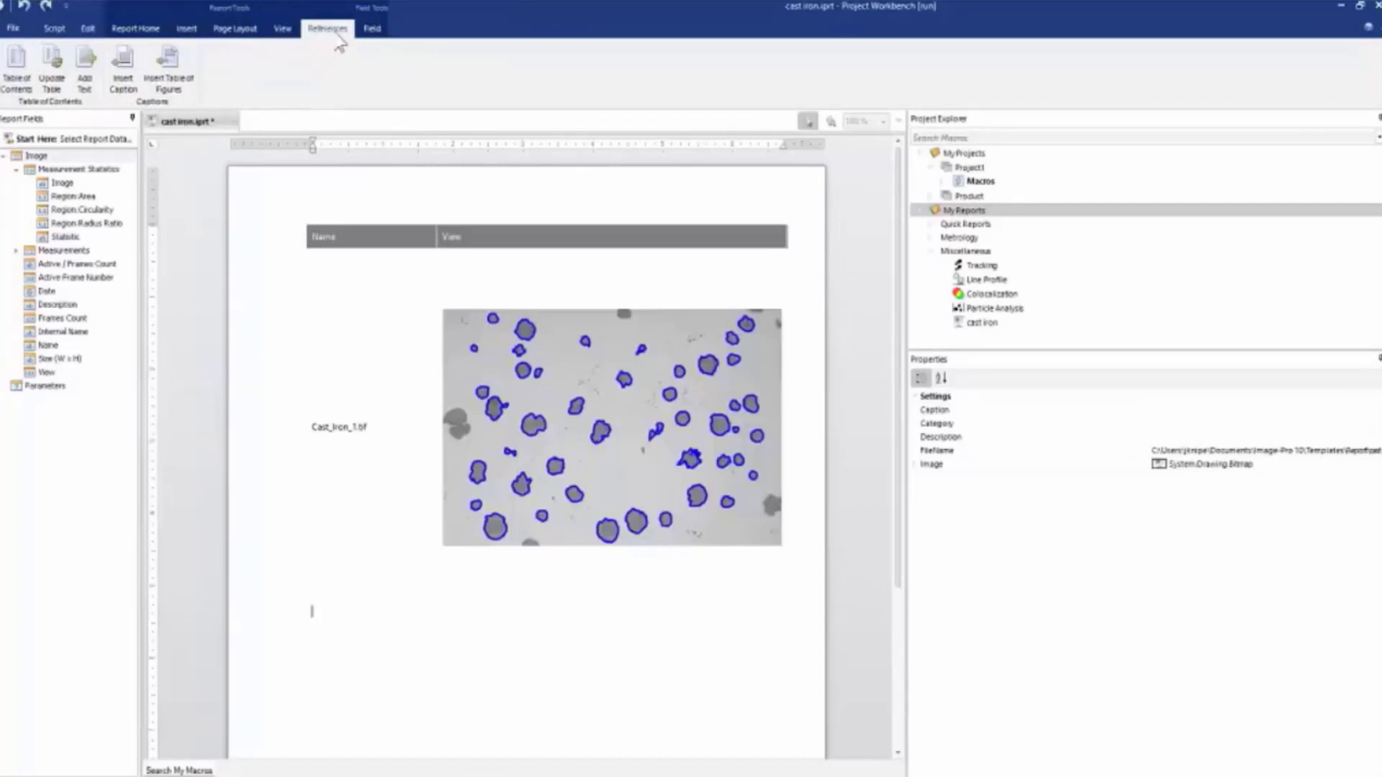
pyautogui.click(282, 29)
pyautogui.click(195, 78)
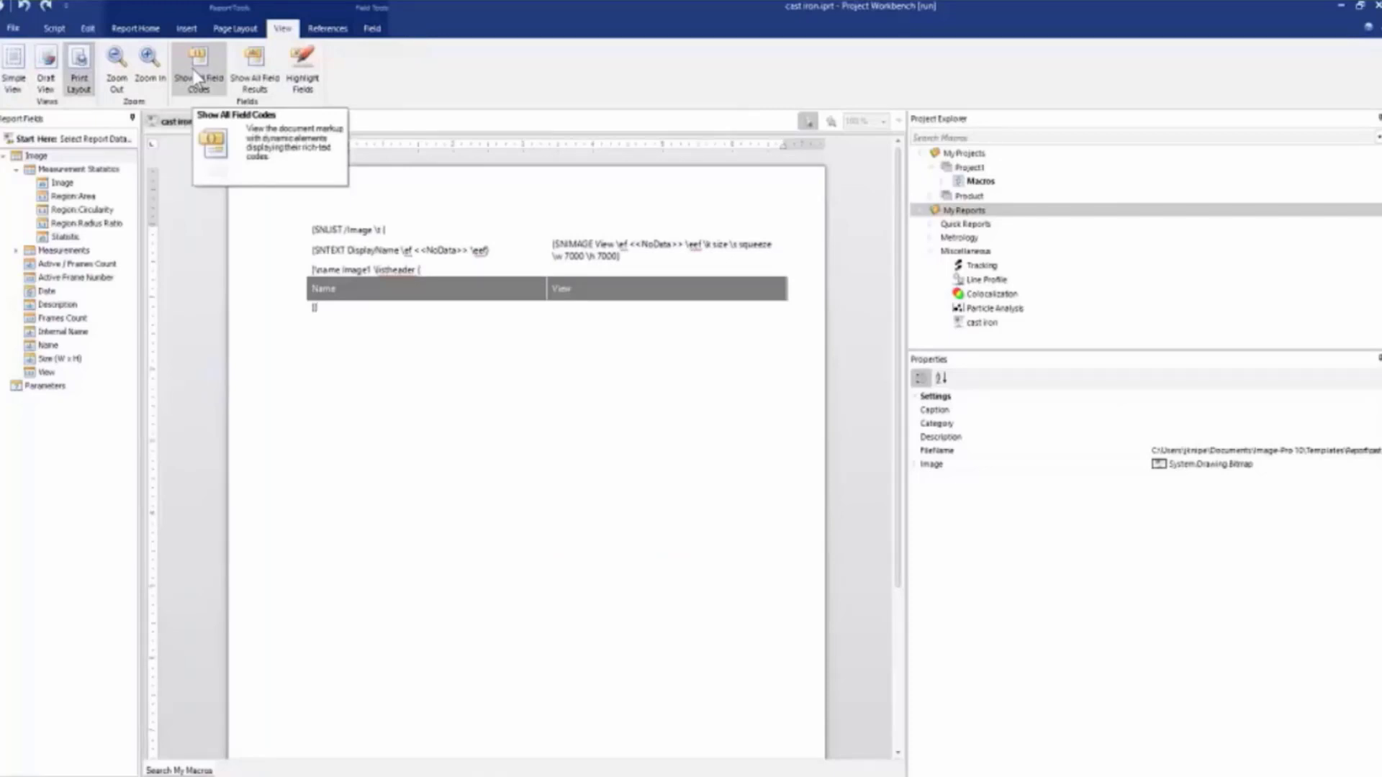
pyautogui.click(248, 63)
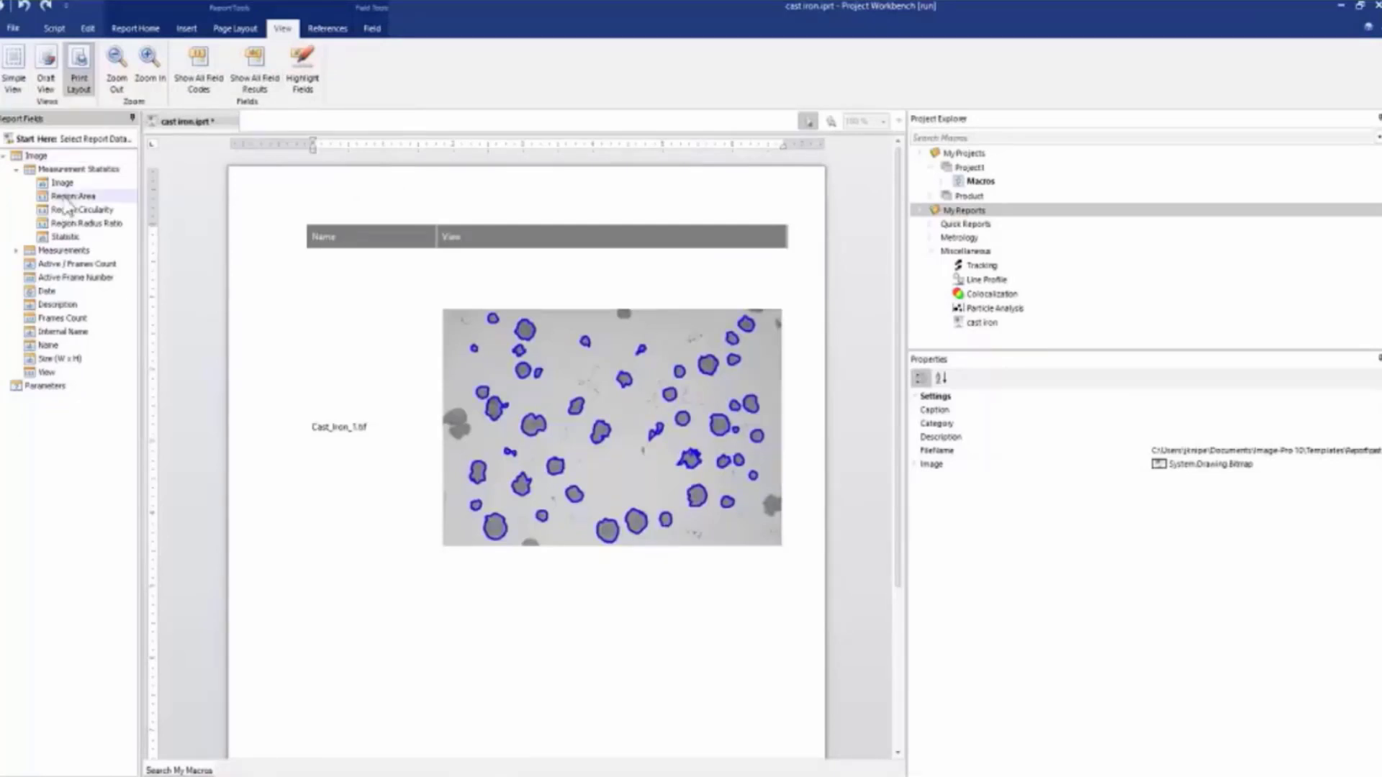
# Insert a statistics table below the image with only Region Area, Region Circularity, Region Radius Ratio and Statistic.
pyautogui.keyDown('shift'); pyautogui.click(76, 237); pyautogui.keyUp('shift')
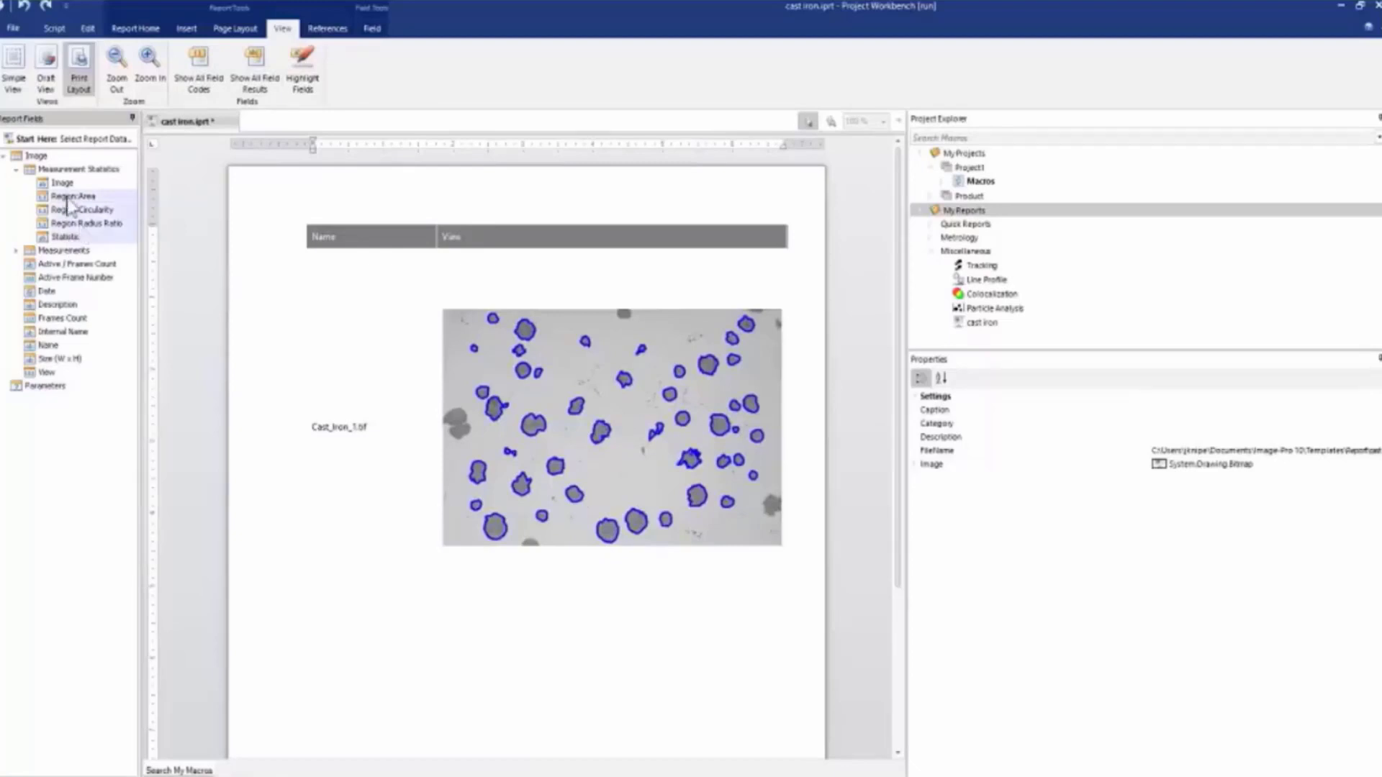
pyautogui.moveTo(68, 204); pyautogui.dragTo(315, 669)
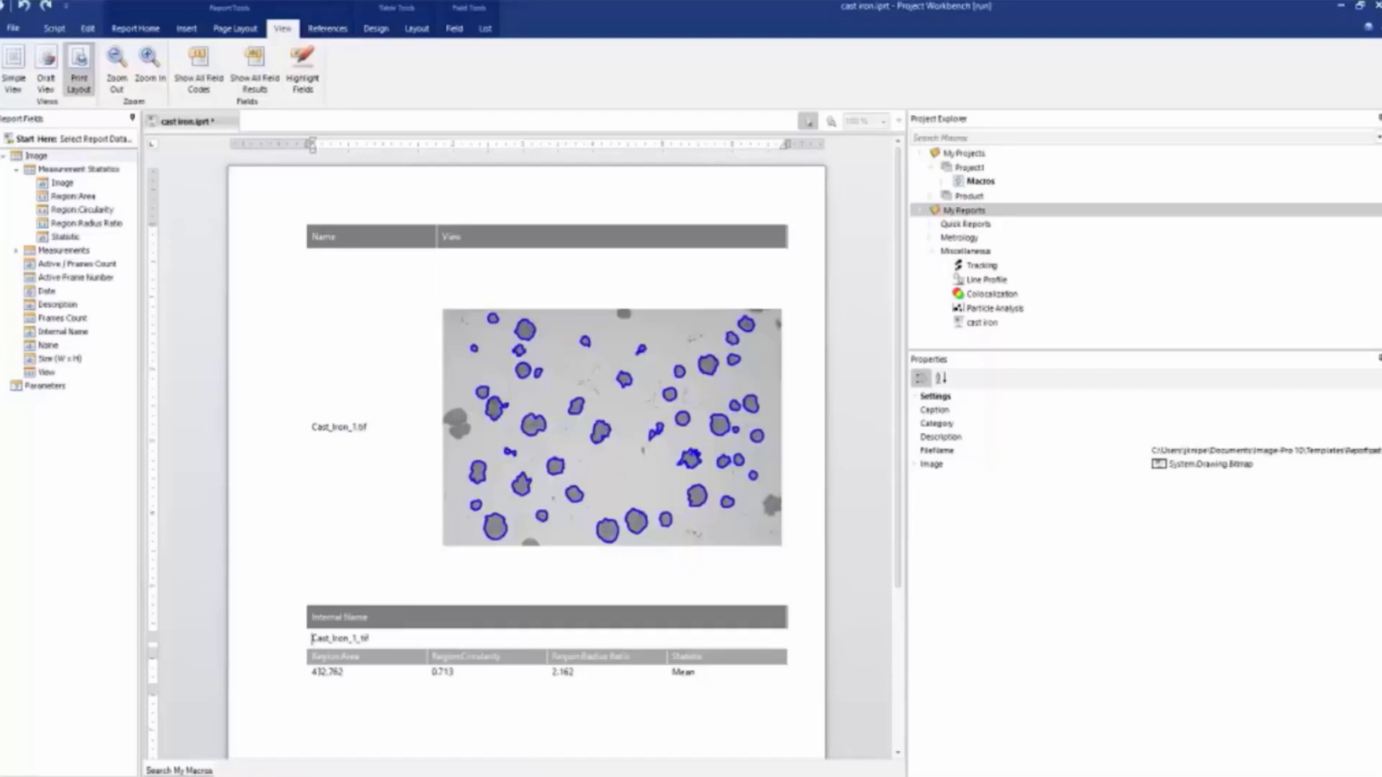
# Convert the Name and View snap list holding the particle image to plain paragraphs.
pyautogui.click(486, 328)
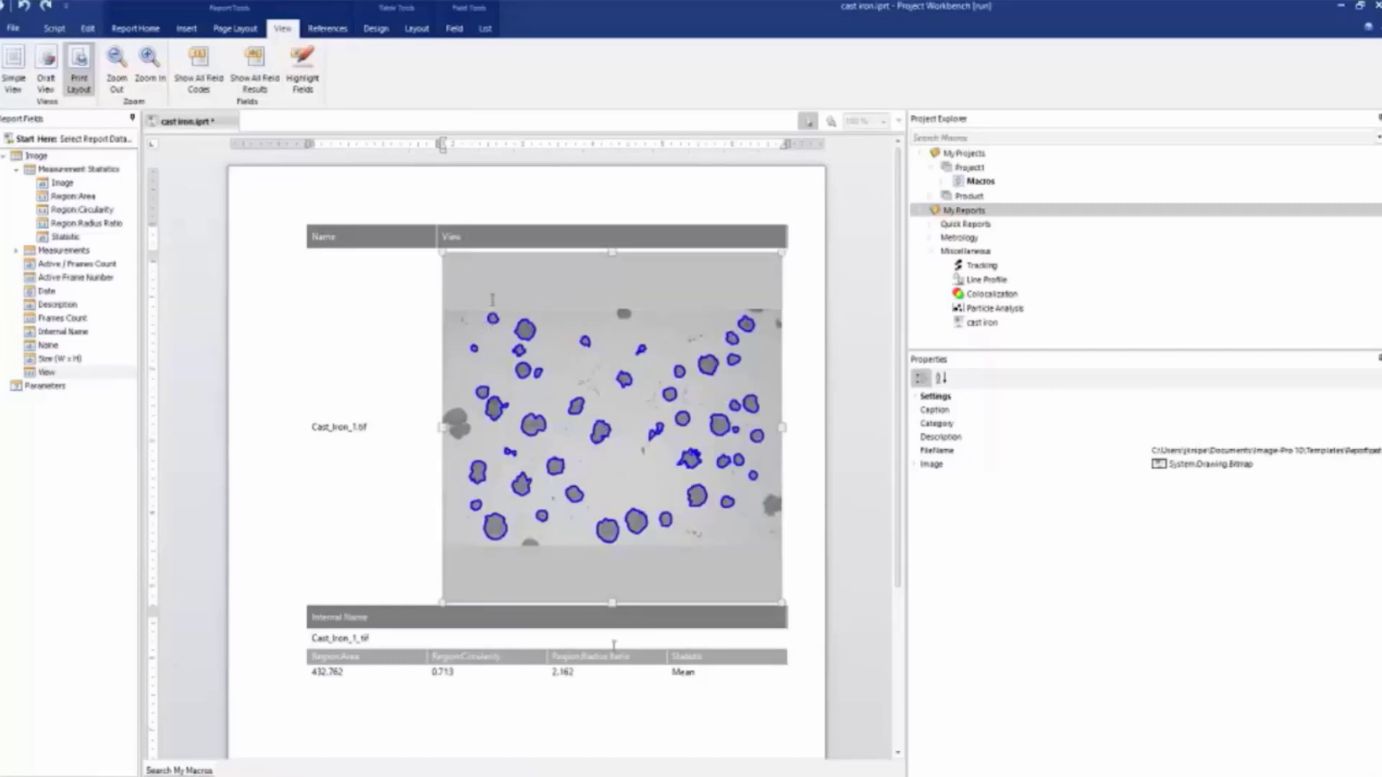
pyautogui.click(485, 29)
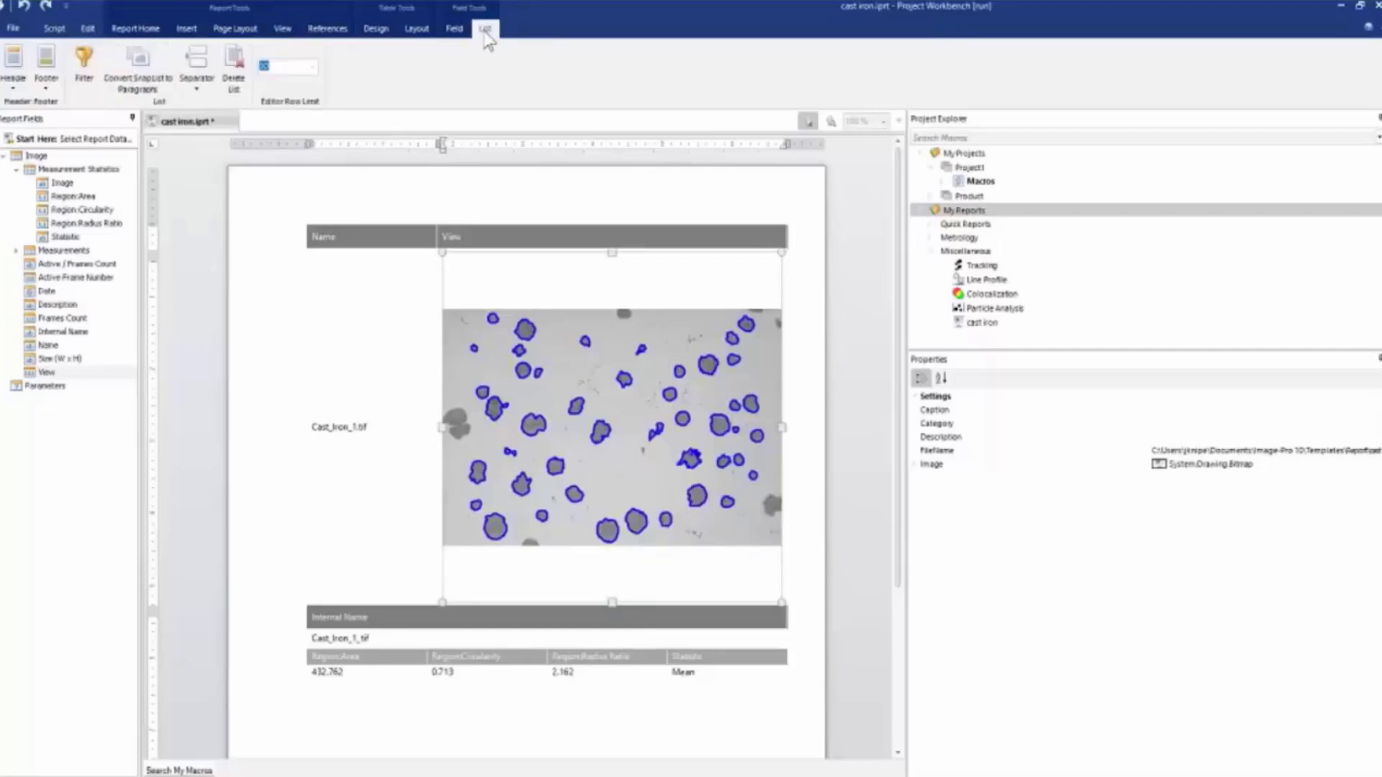
pyautogui.click(129, 64)
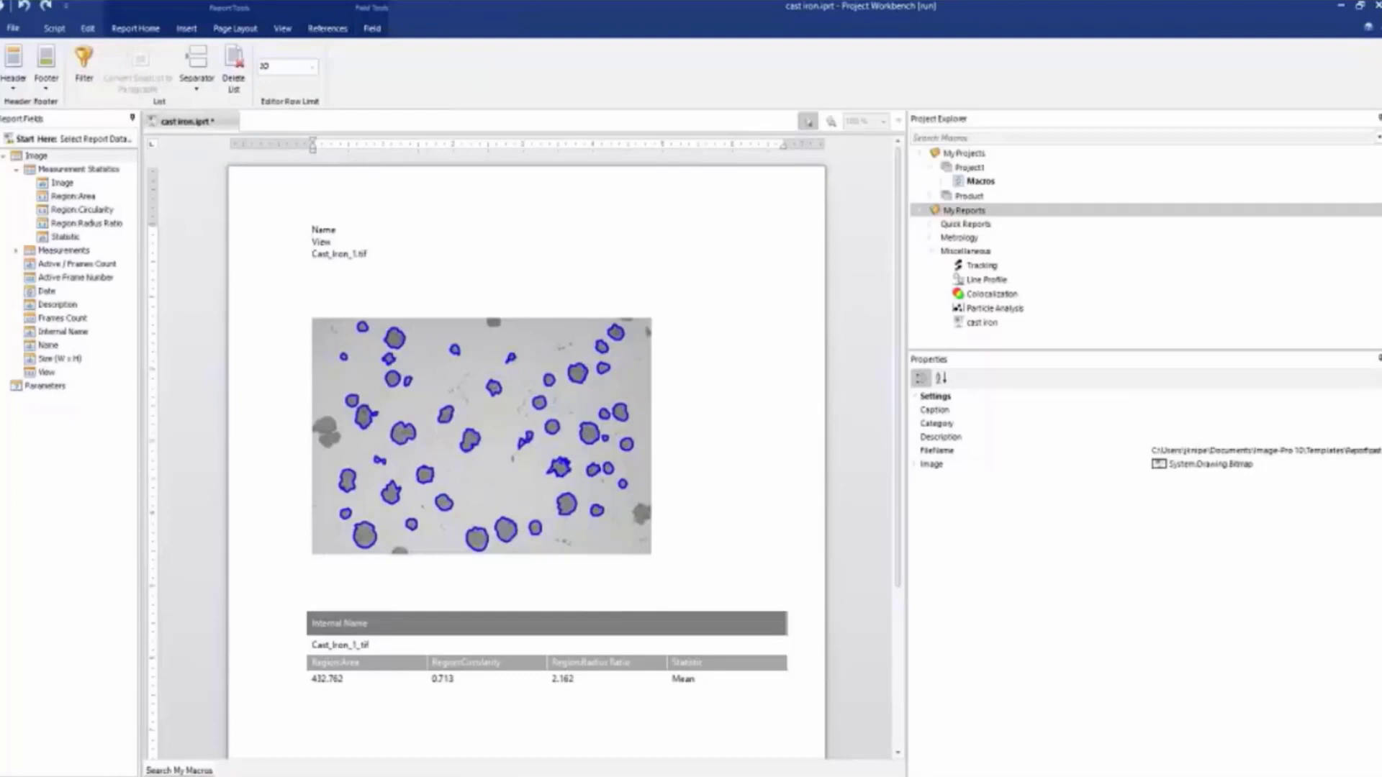
# Delete the leftover "View" and "Name" heading lines above the image file name.
pyautogui.moveTo(306, 230); pyautogui.dragTo(305, 242)
pyautogui.press('Delete')
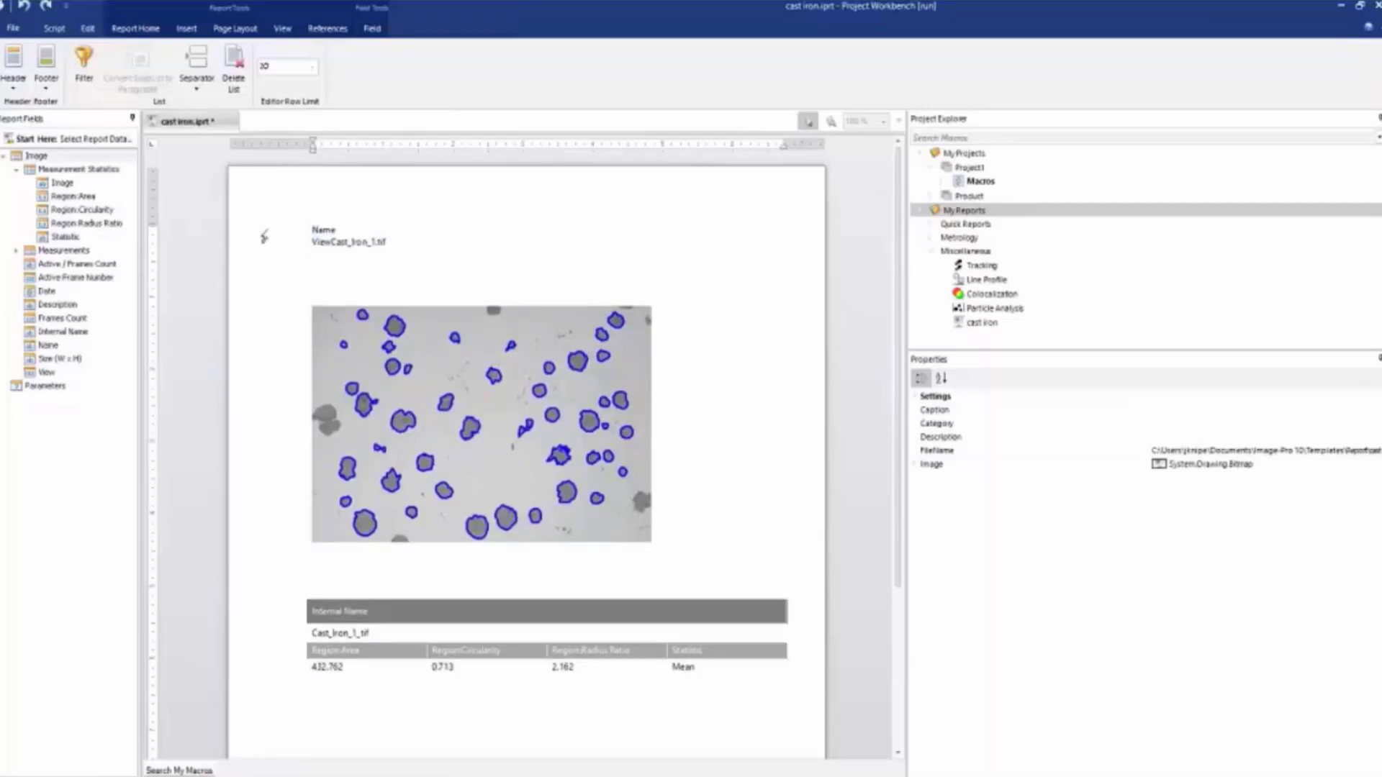
pyautogui.press('Delete')
pyautogui.press('Delete')
pyautogui.press('Delete')
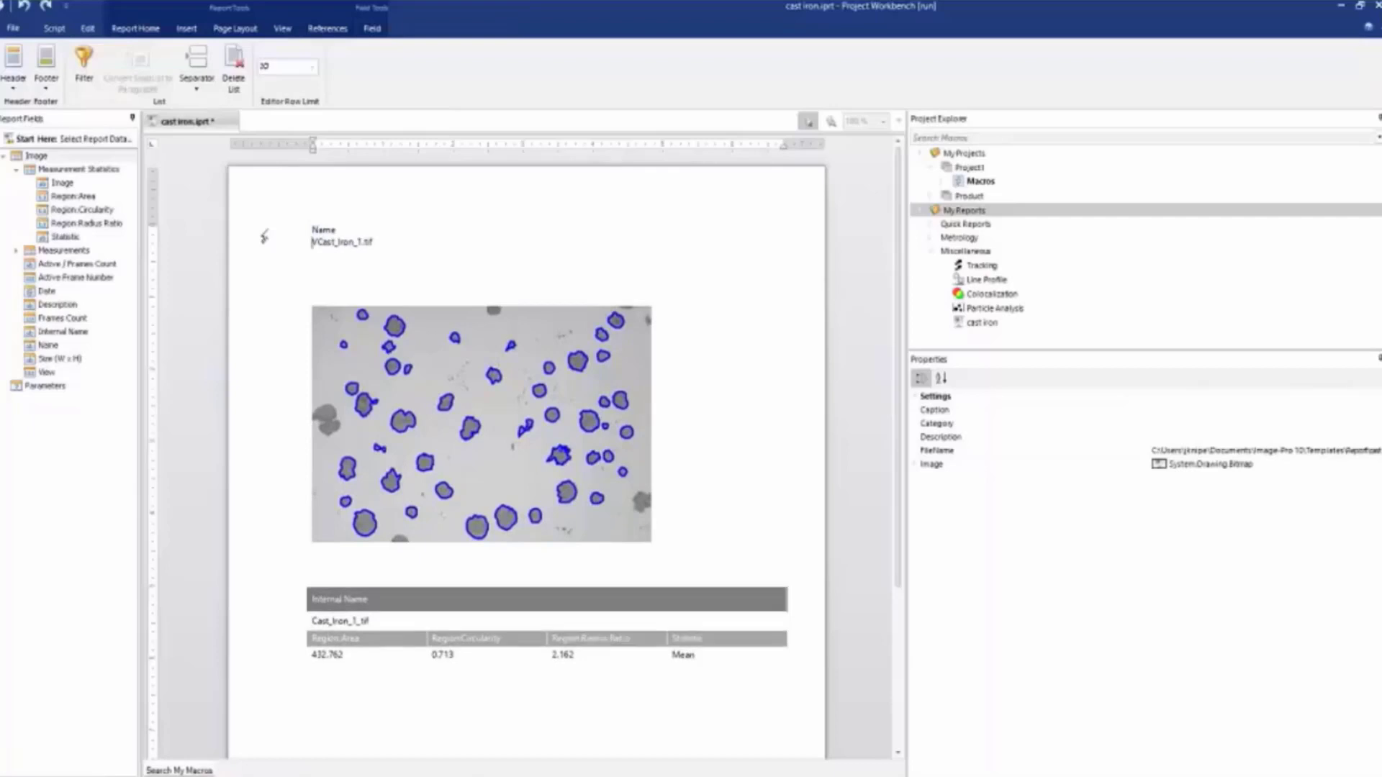
pyautogui.press('BackSpace')
pyautogui.press('BackSpace')
pyautogui.press('BackSpace')
pyautogui.press('BackSpace')
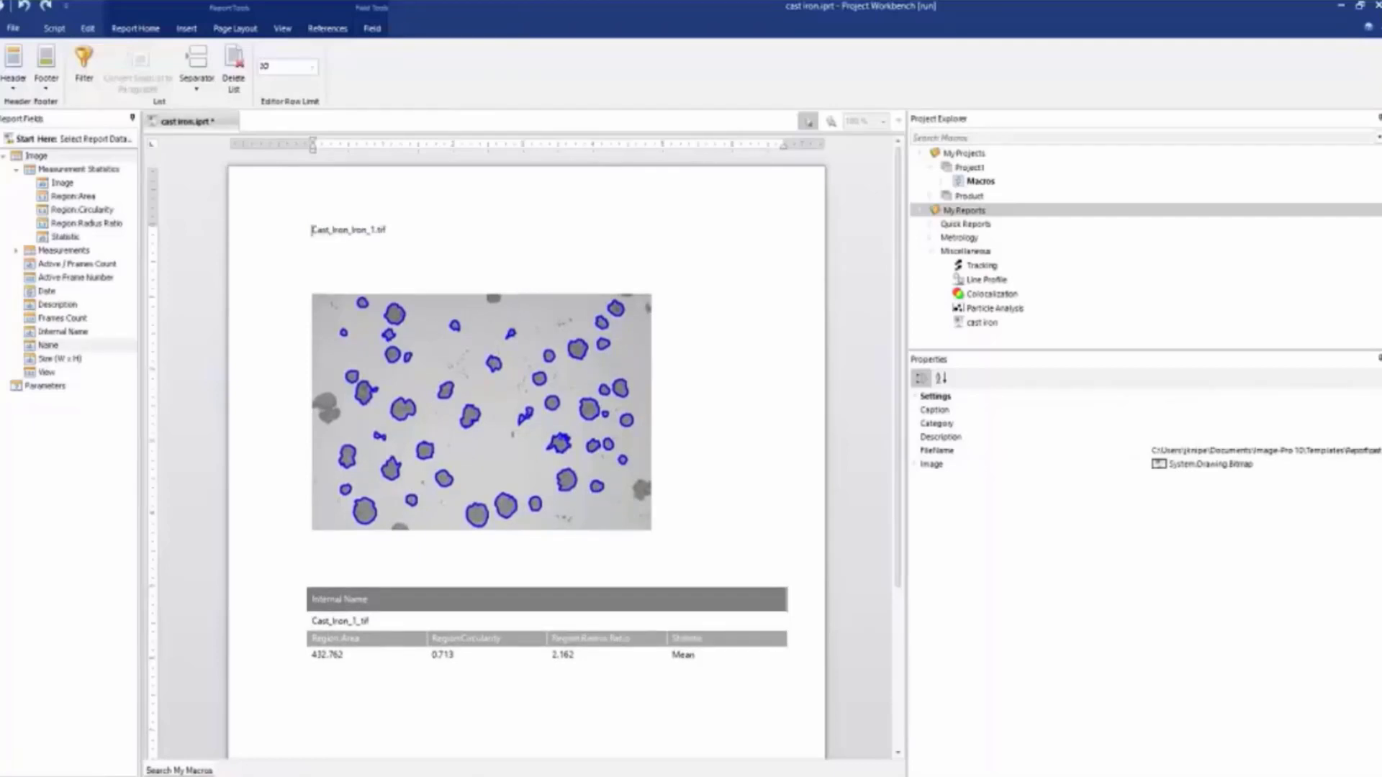
# Insert blank lines above the image file name and delete the surplus ones.
pyautogui.press('Return')
pyautogui.press('Return')
pyautogui.press('Return')
pyautogui.press('Return')
pyautogui.press('Return')
pyautogui.press('Return')
pyautogui.press('Return')
pyautogui.press('Return')
pyautogui.press('Return')
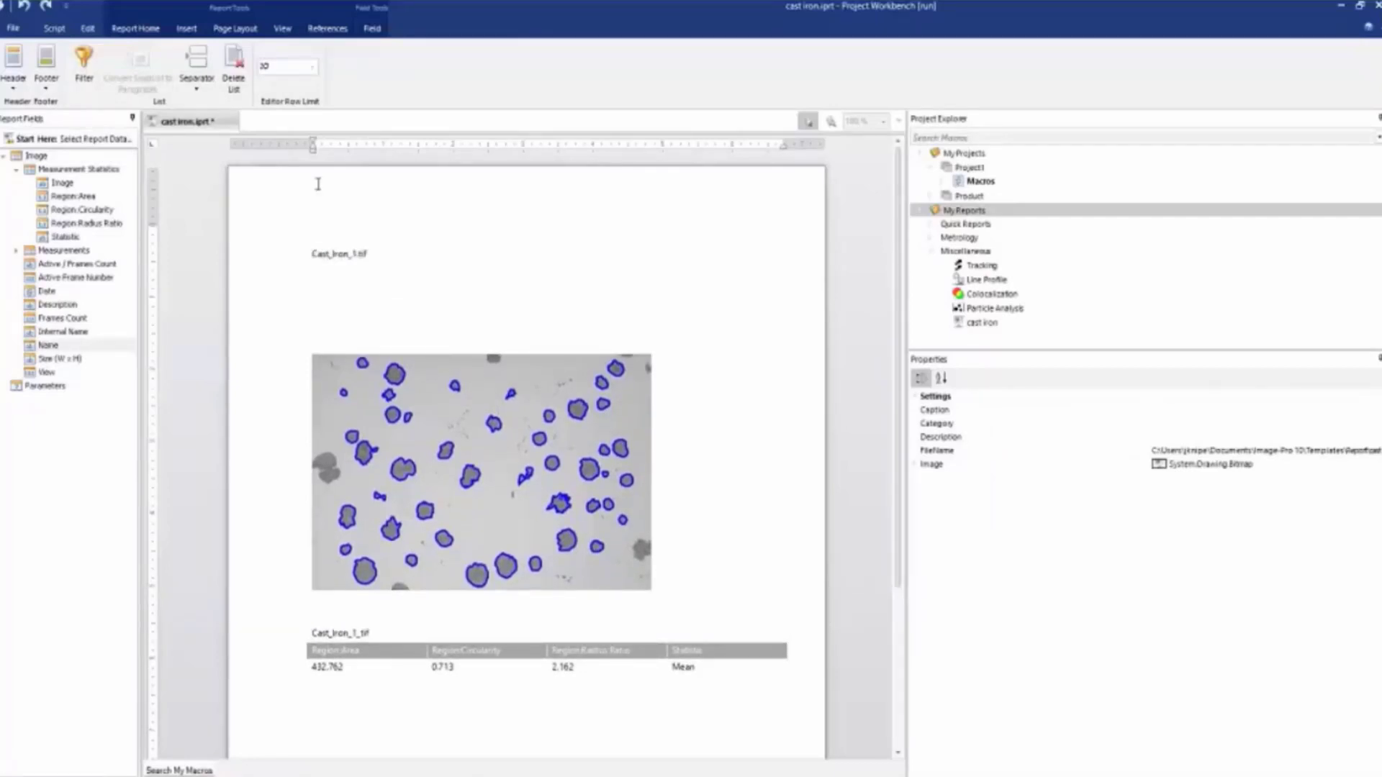
pyautogui.press('BackSpace')
pyautogui.press('BackSpace')
pyautogui.press('BackSpace')
pyautogui.press('BackSpace')
pyautogui.press('BackSpace')
pyautogui.press('BackSpace')
pyautogui.press('BackSpace')
pyautogui.press('BackSpace')
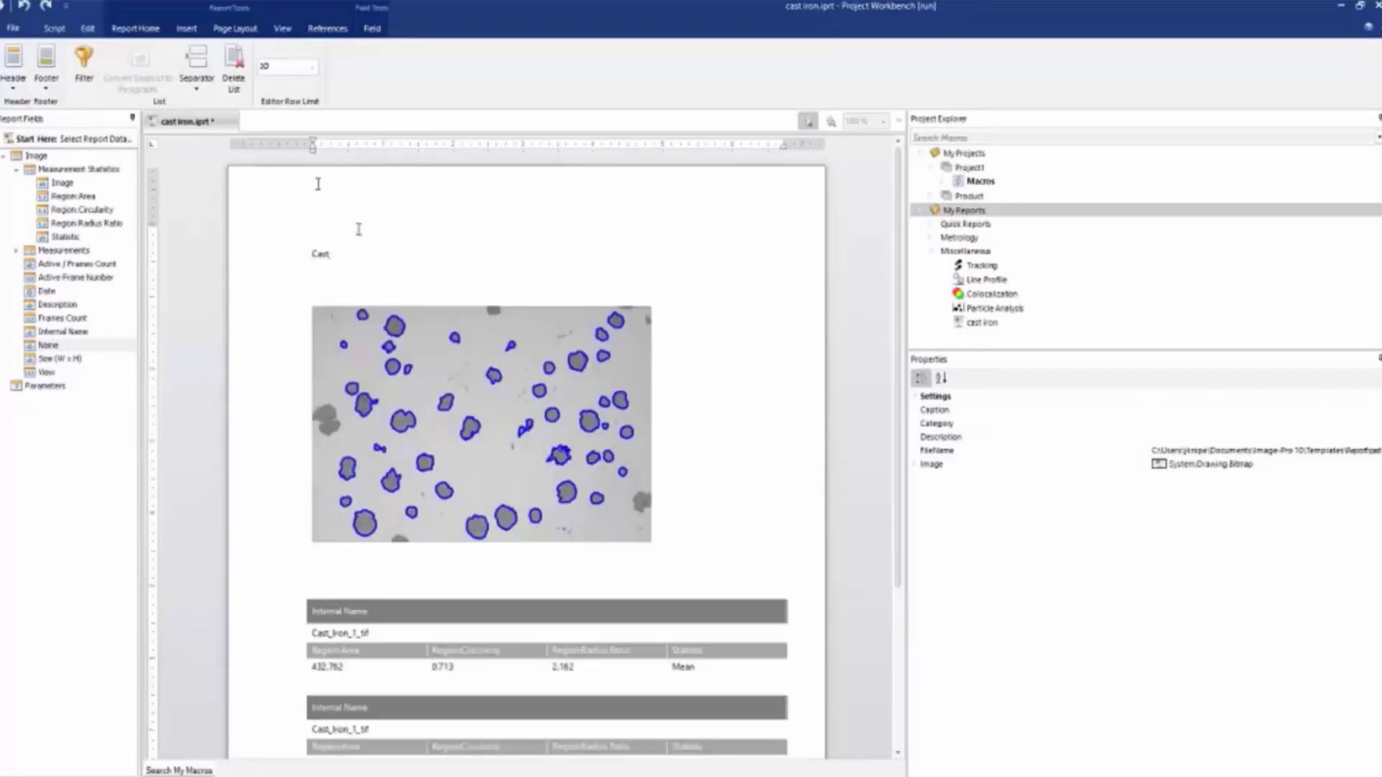
# Add four more blank lines above the image file name to free space at the start of the page.
pyautogui.click(345, 243)
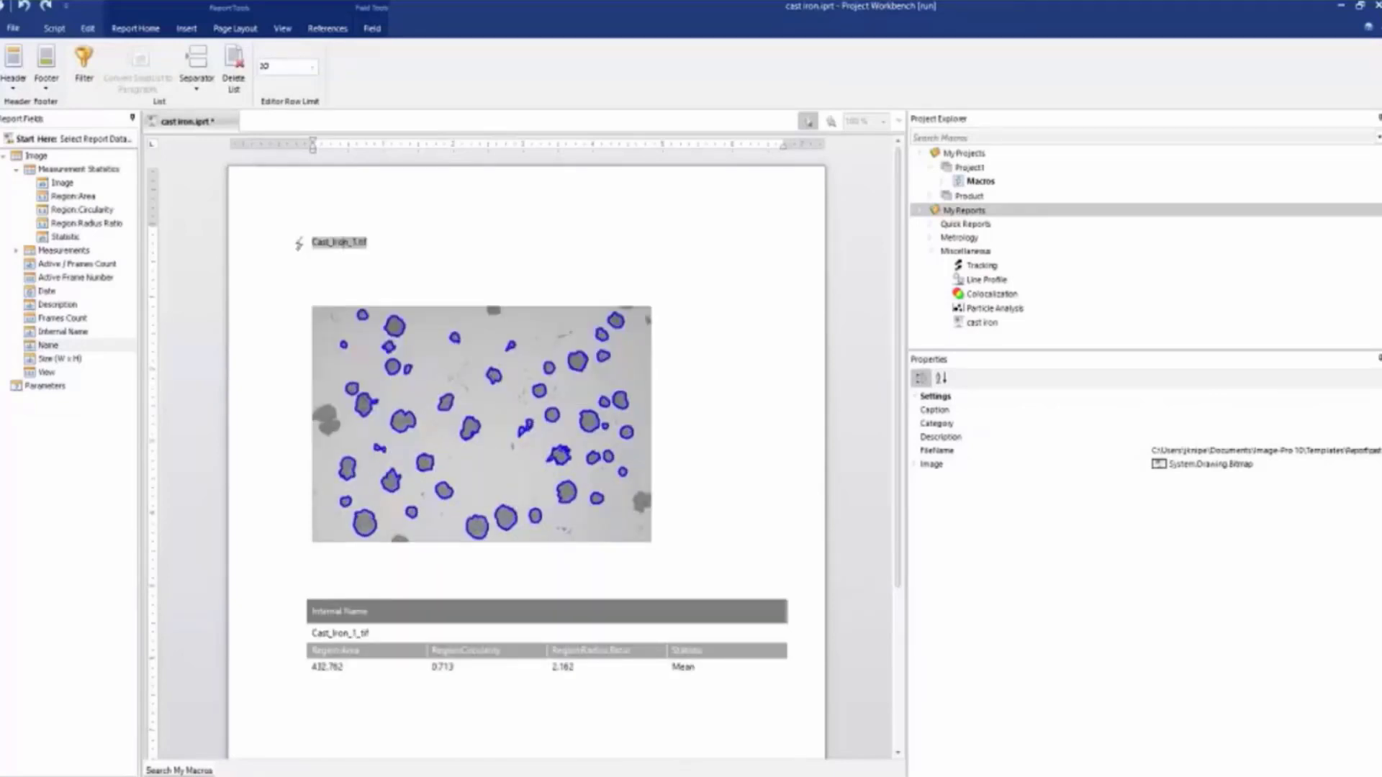
pyautogui.moveTo(344, 243); pyautogui.dragTo(393, 203)
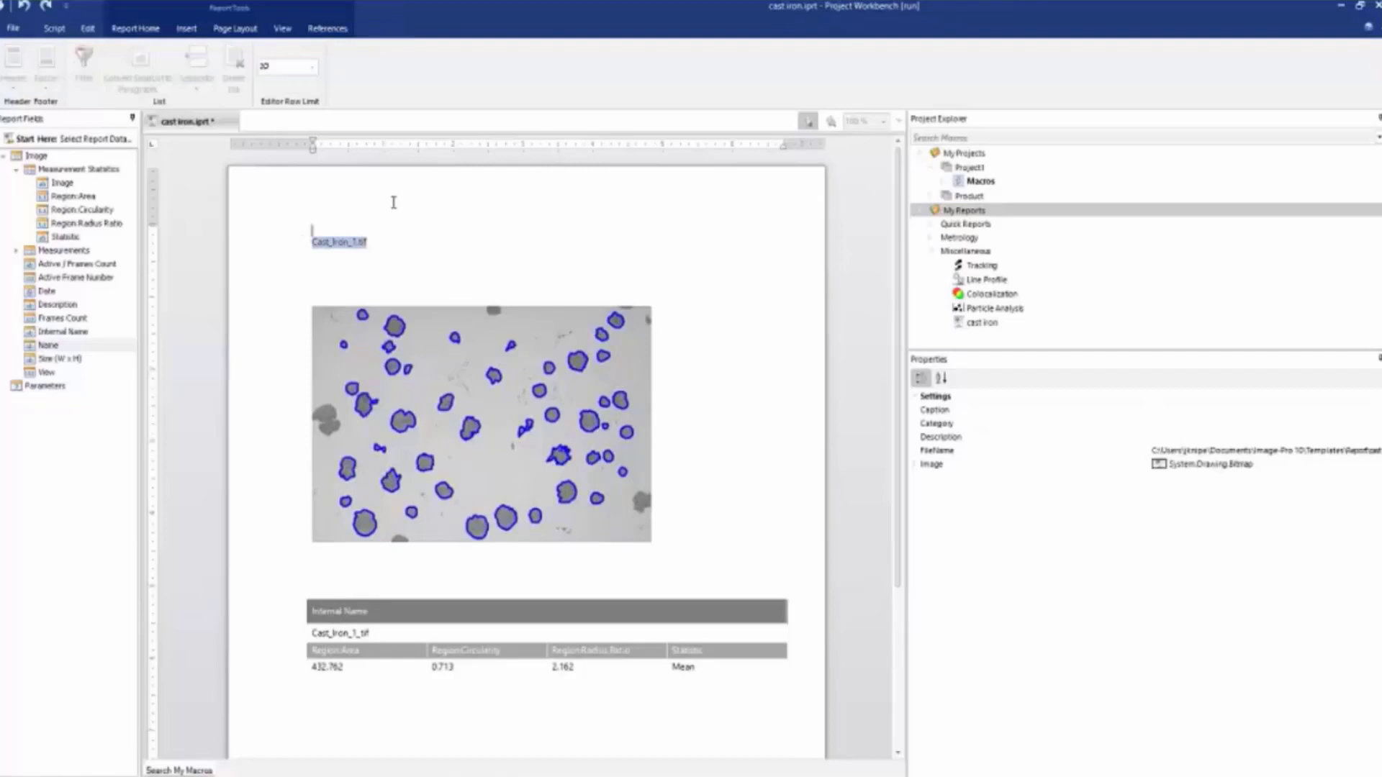
pyautogui.press('Return')
pyautogui.press('Return')
pyautogui.press('Return')
pyautogui.press('Return')
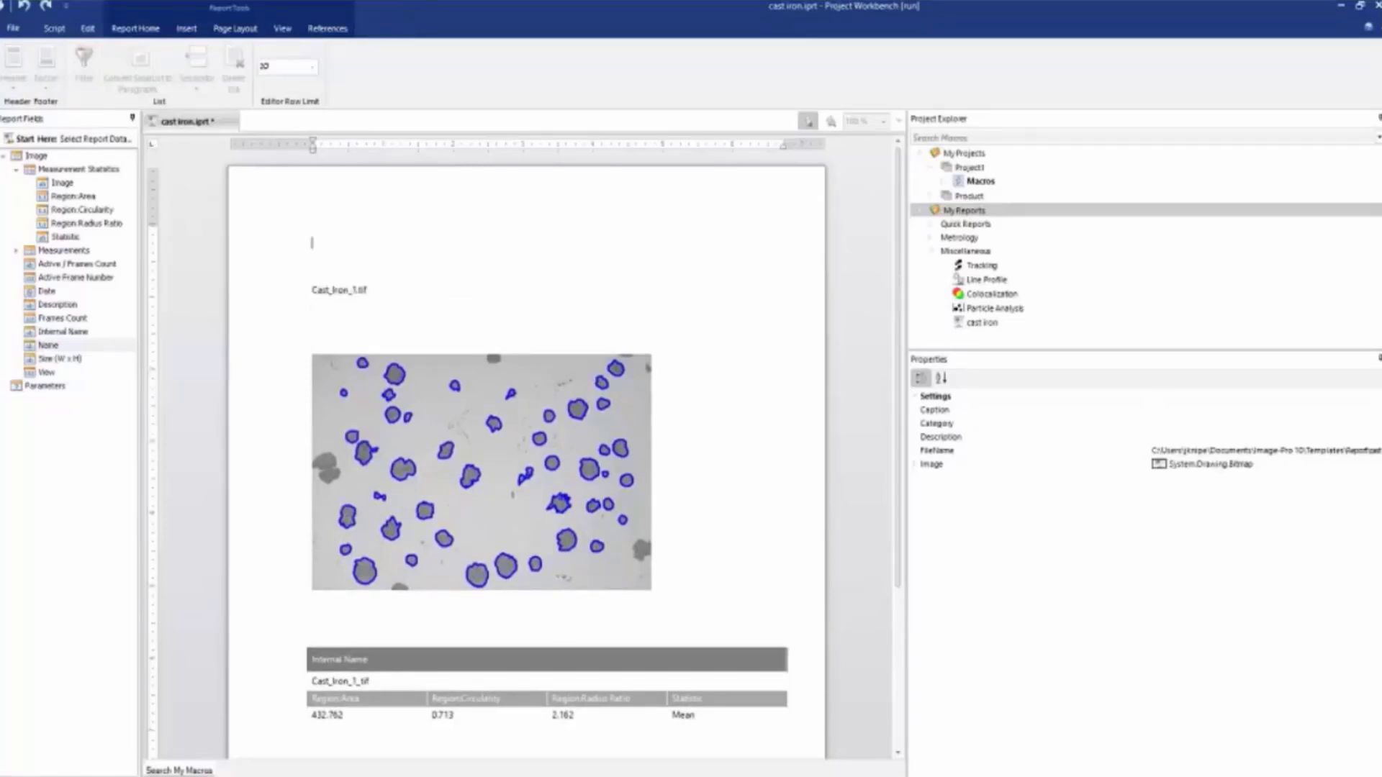
# Insert the 48x48 Image-Pro icon picture from the IP Icons folder and place it in the page's upper right corner.
pyautogui.click(187, 29)
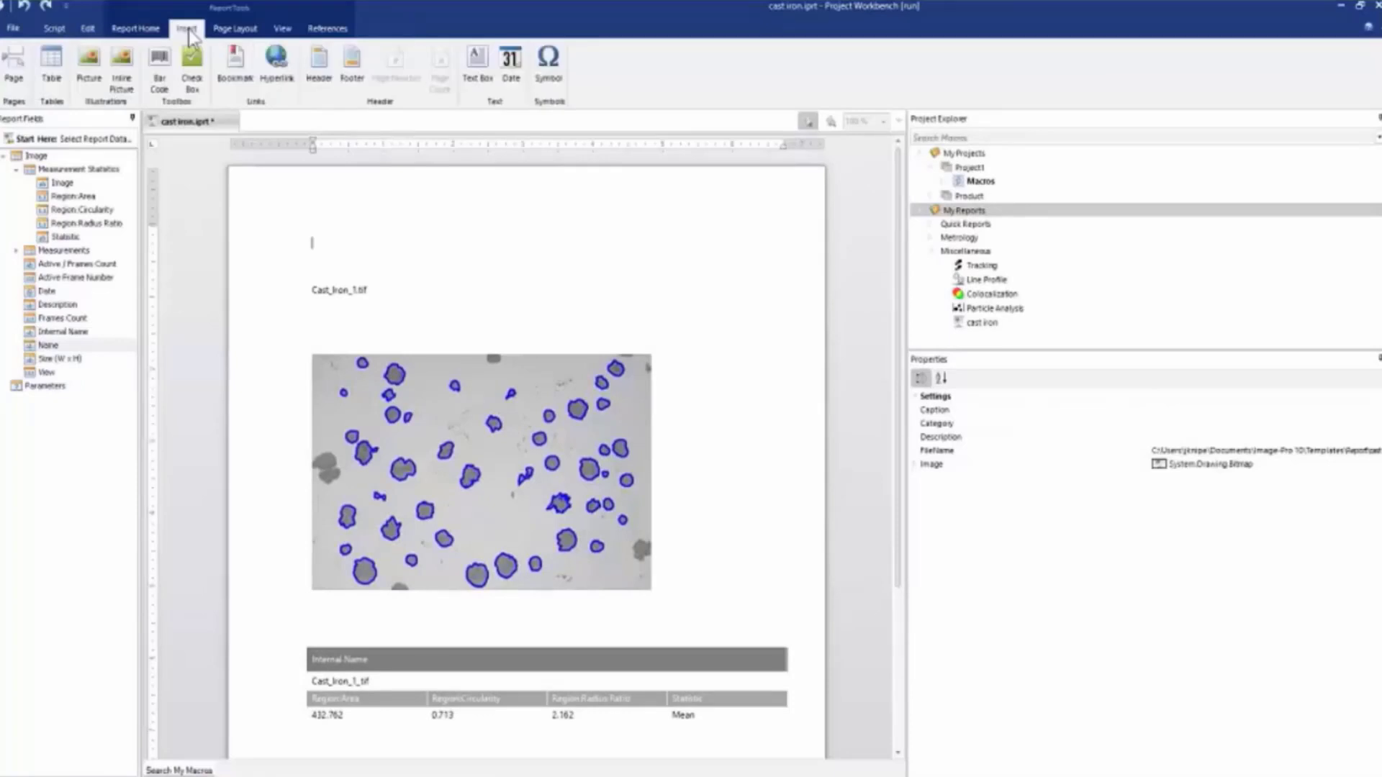
pyautogui.click(89, 64)
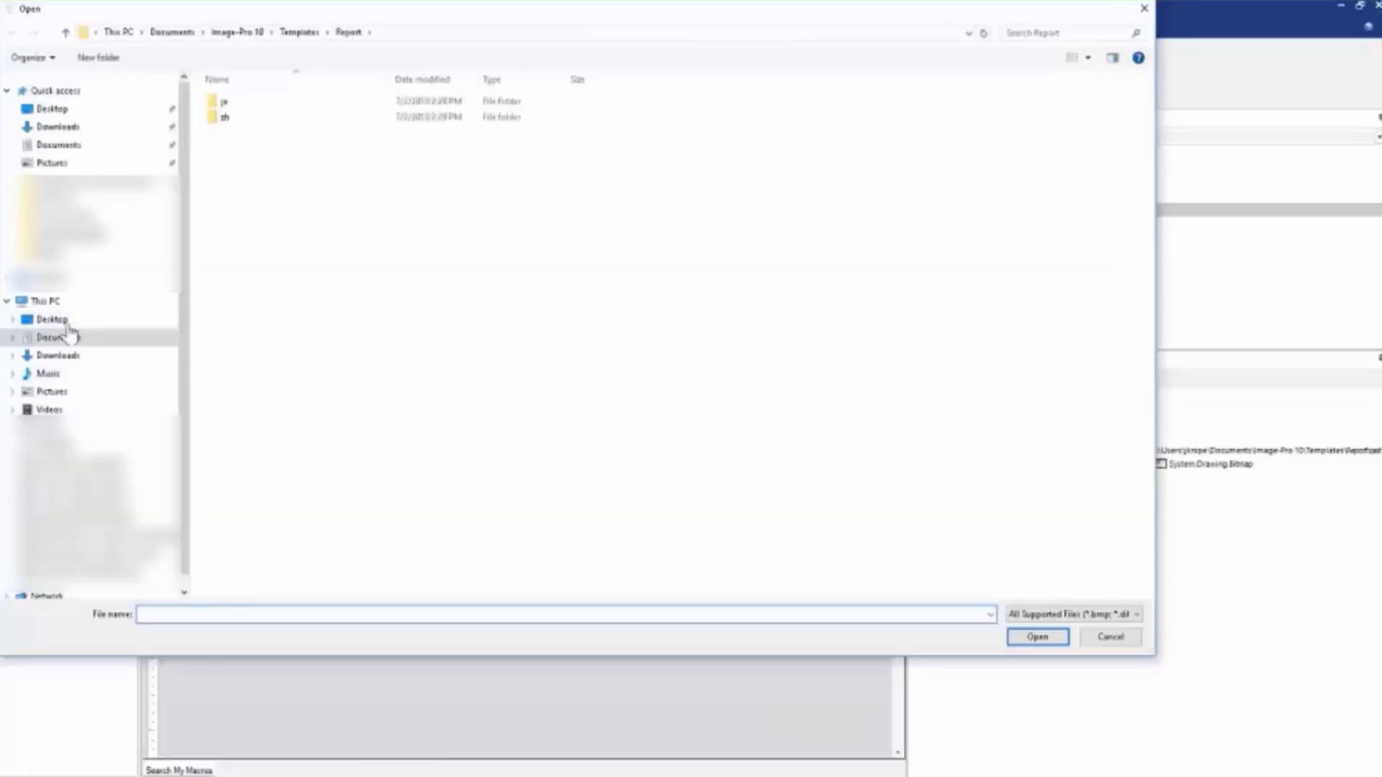
pyautogui.click(50, 446)
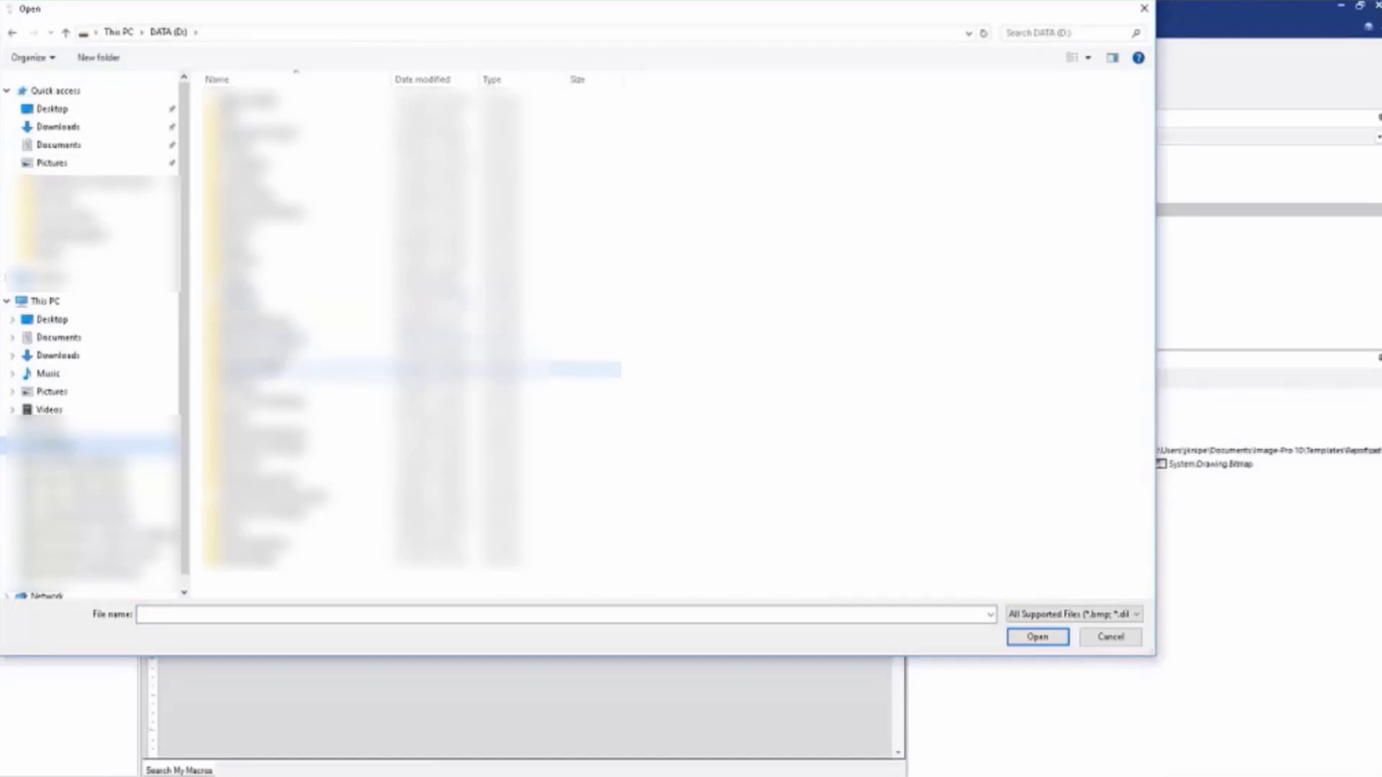
pyautogui.doubleClick(254, 340)
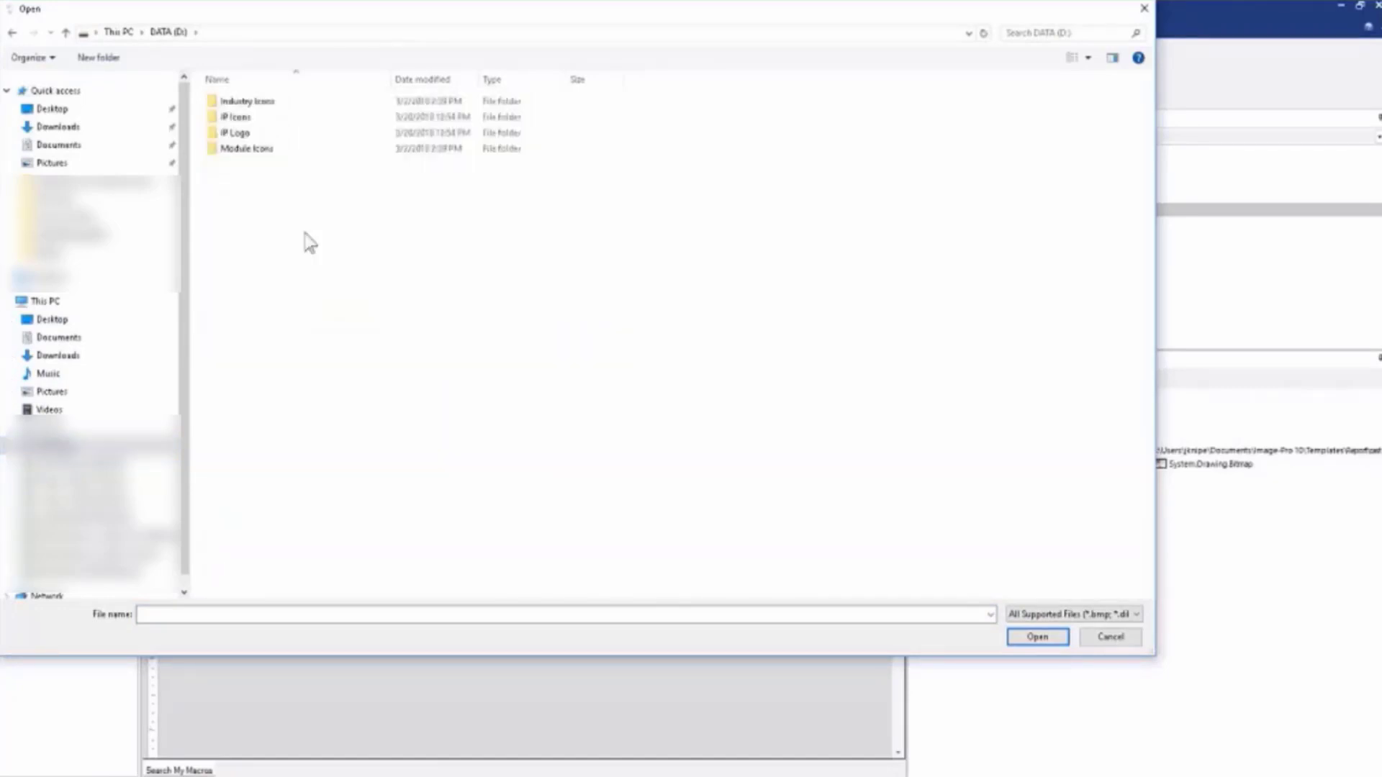
pyautogui.doubleClick(235, 117)
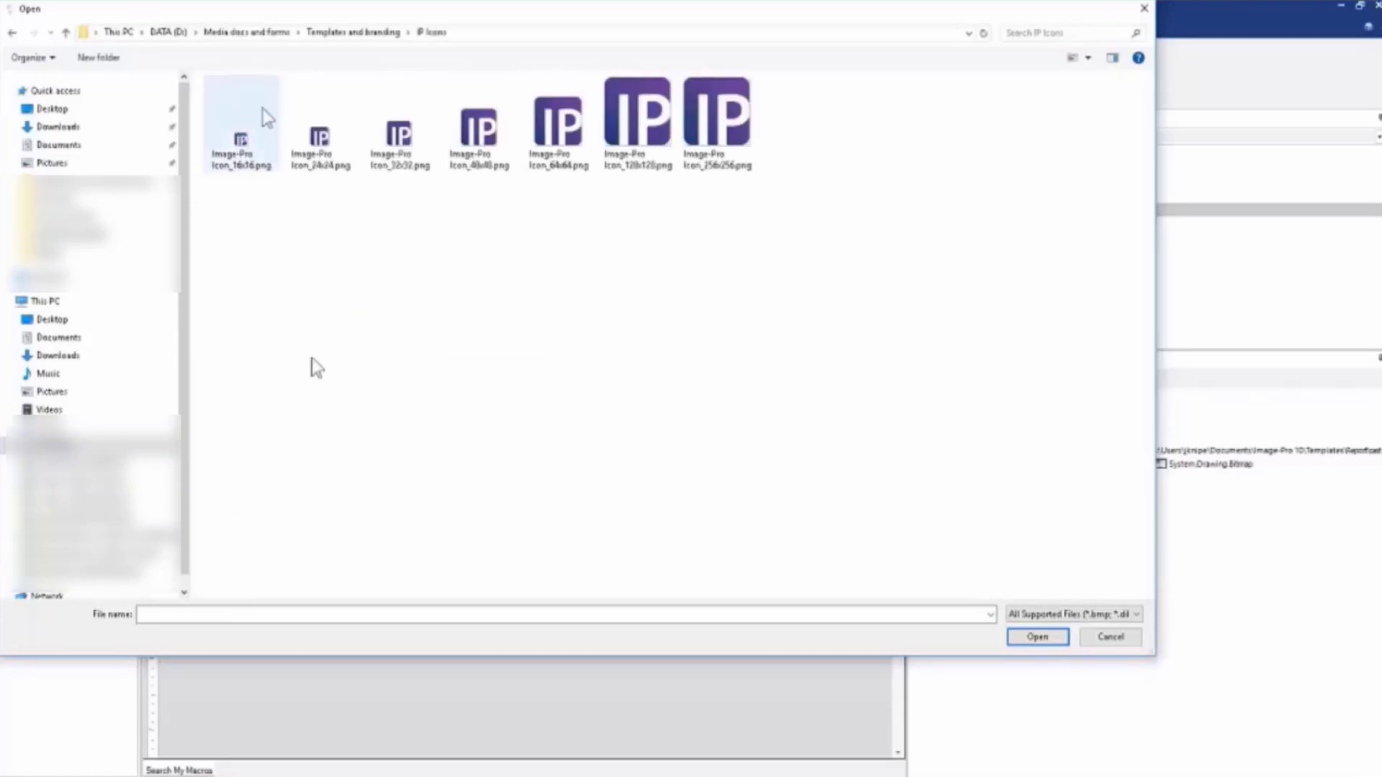
pyautogui.doubleClick(483, 133)
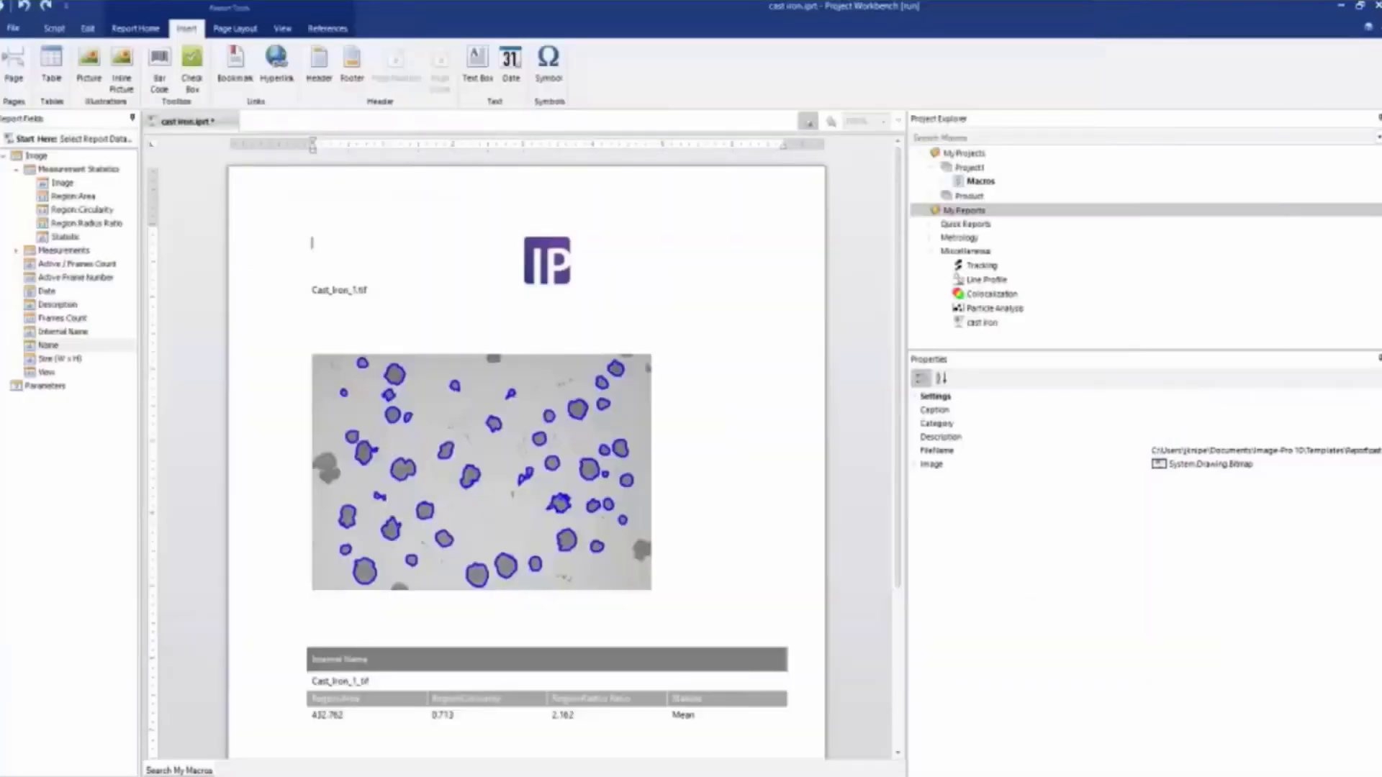
pyautogui.click(547, 261)
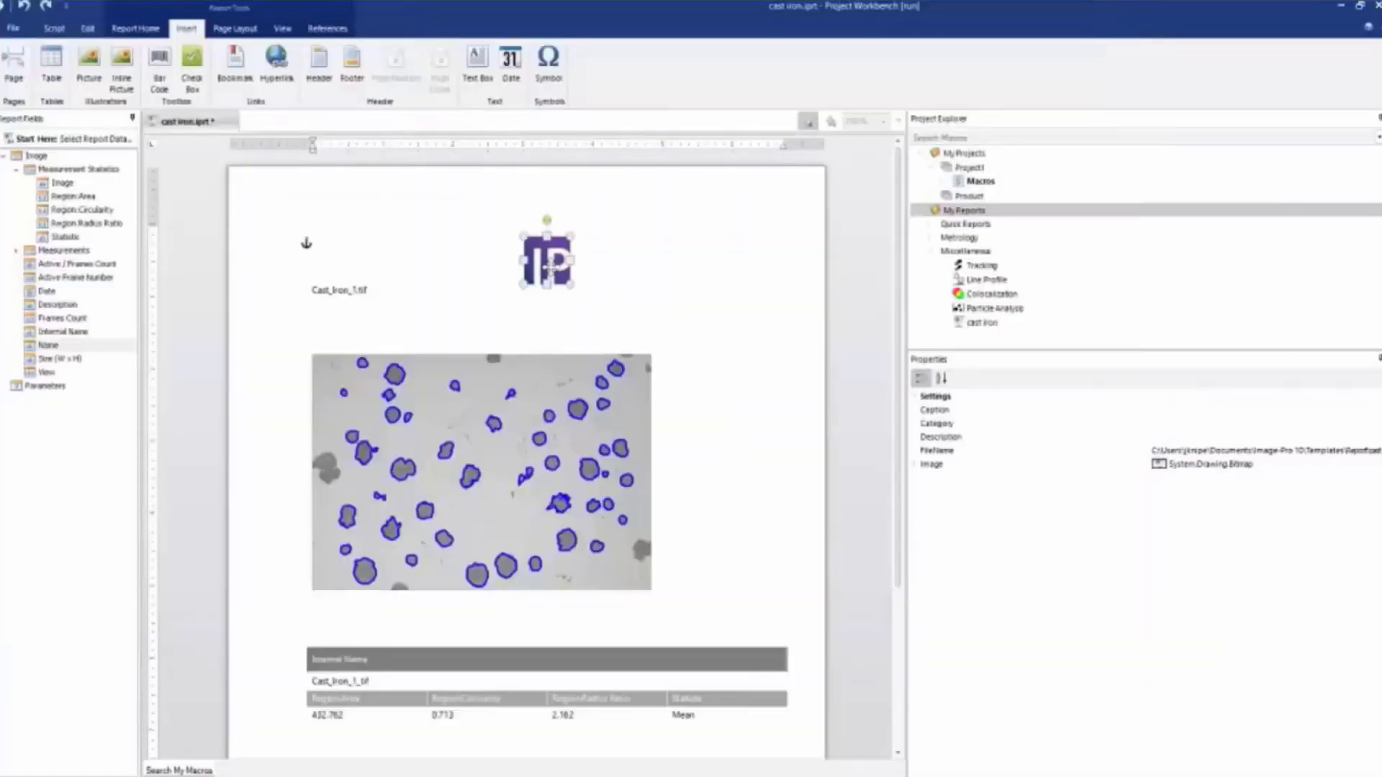
pyautogui.moveTo(546, 260); pyautogui.dragTo(695, 232)
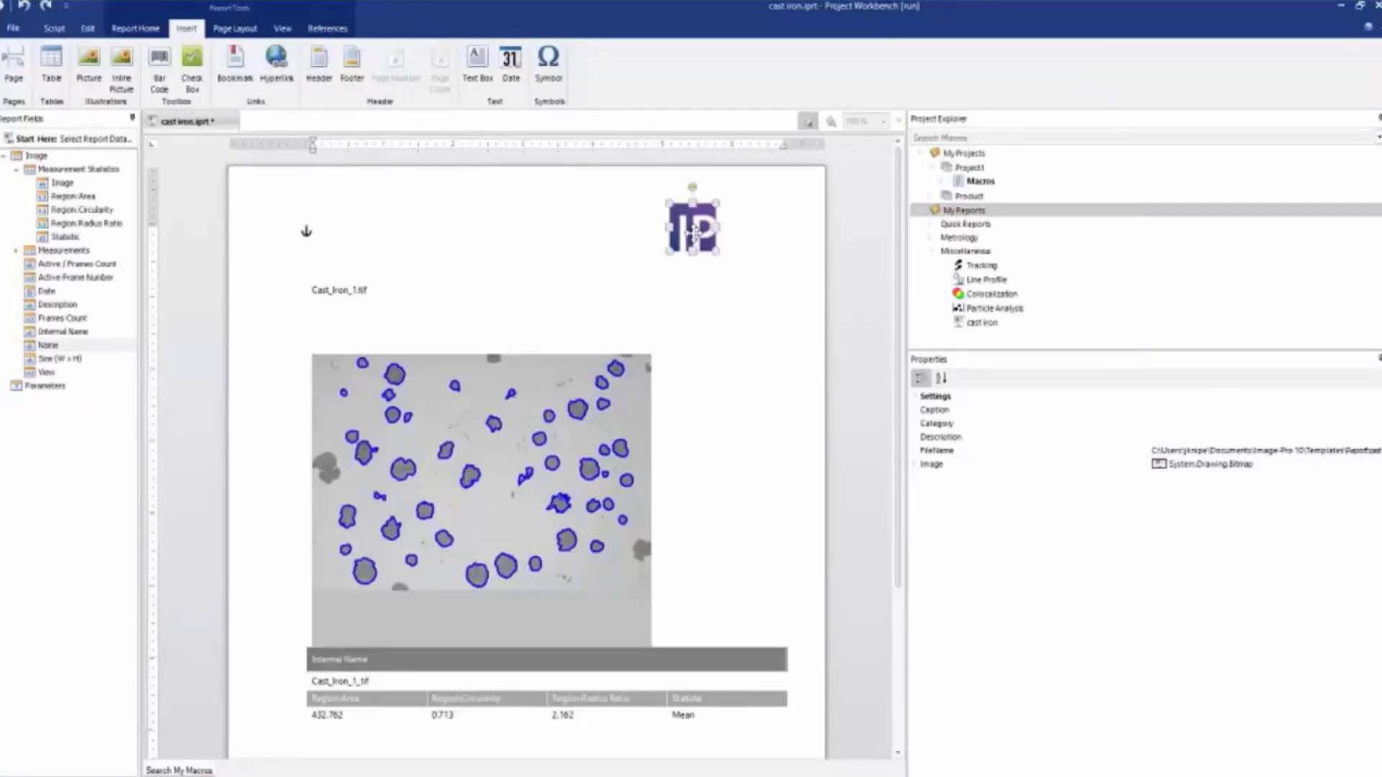
# Insert a text box, place it directly above the image file name and enter "Name:" in it.
pyautogui.click(486, 66)
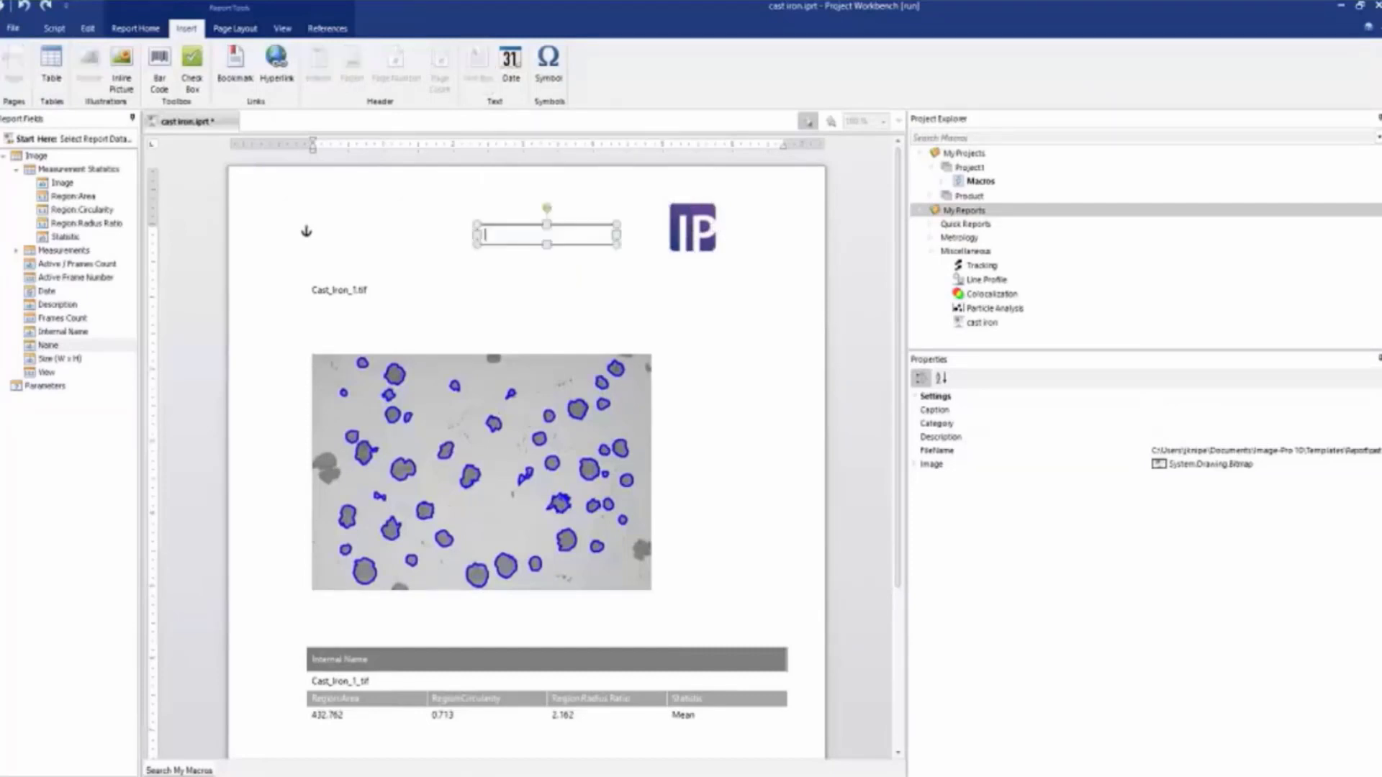
pyautogui.moveTo(517, 233); pyautogui.dragTo(338, 256)
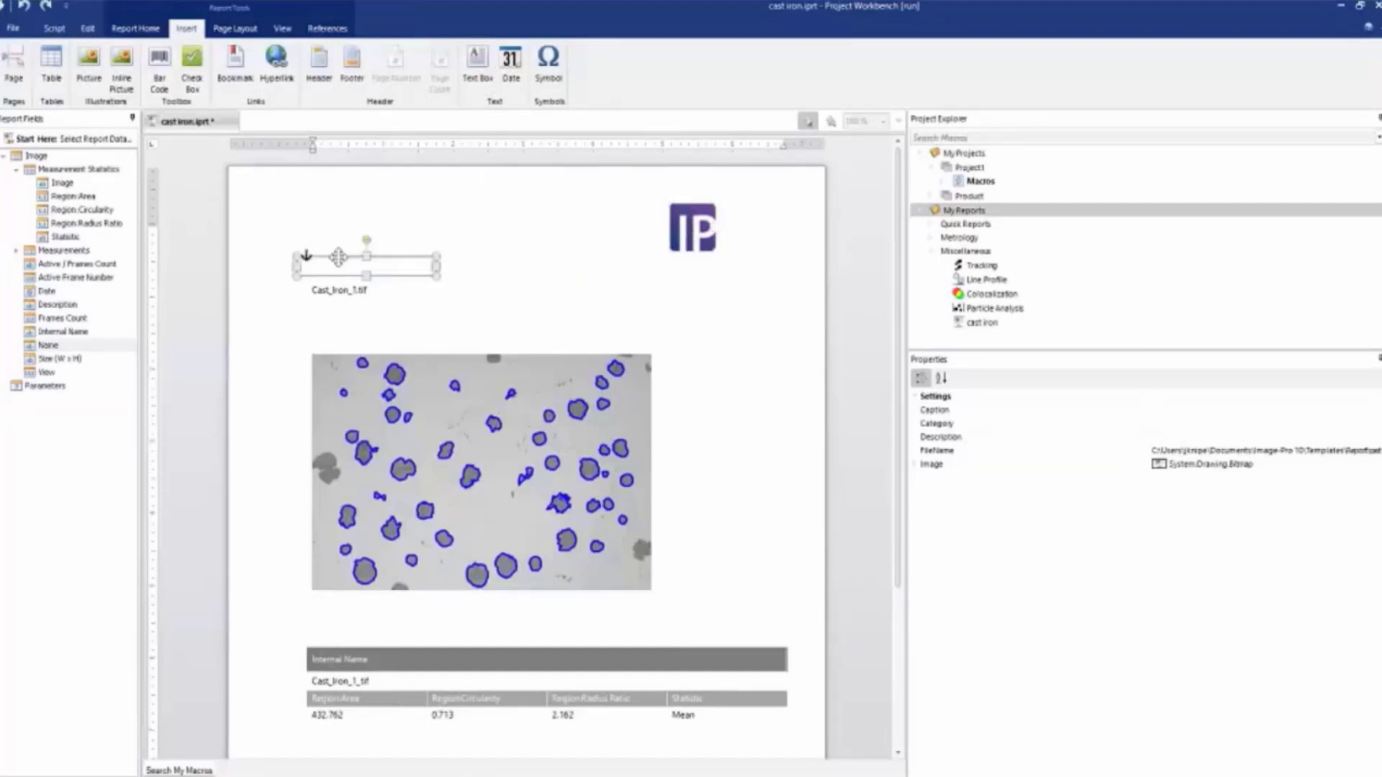
pyautogui.click(321, 265)
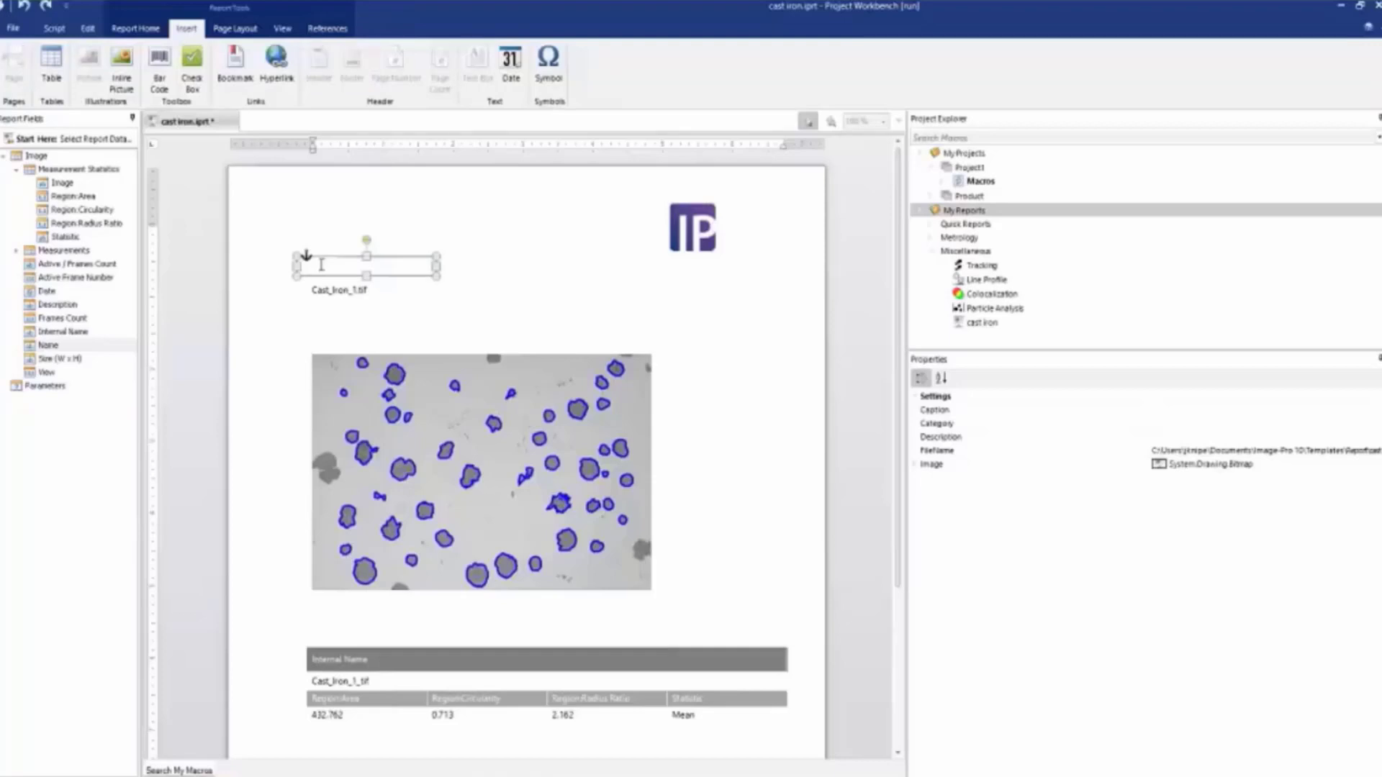
pyautogui.write('Name')
pyautogui.click(540, 287)
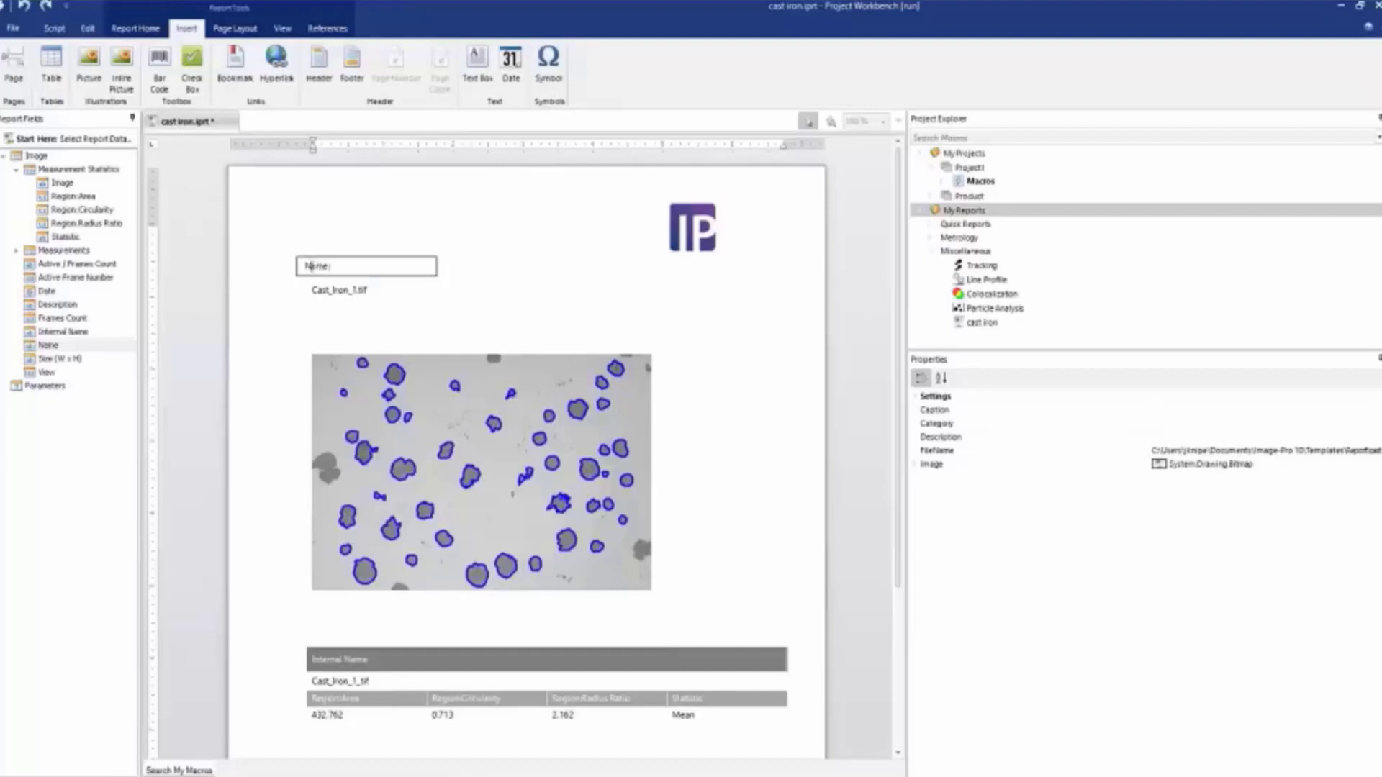
# Add a page footer containing the page number, close the footer and check the page layout.
pyautogui.click(352, 65)
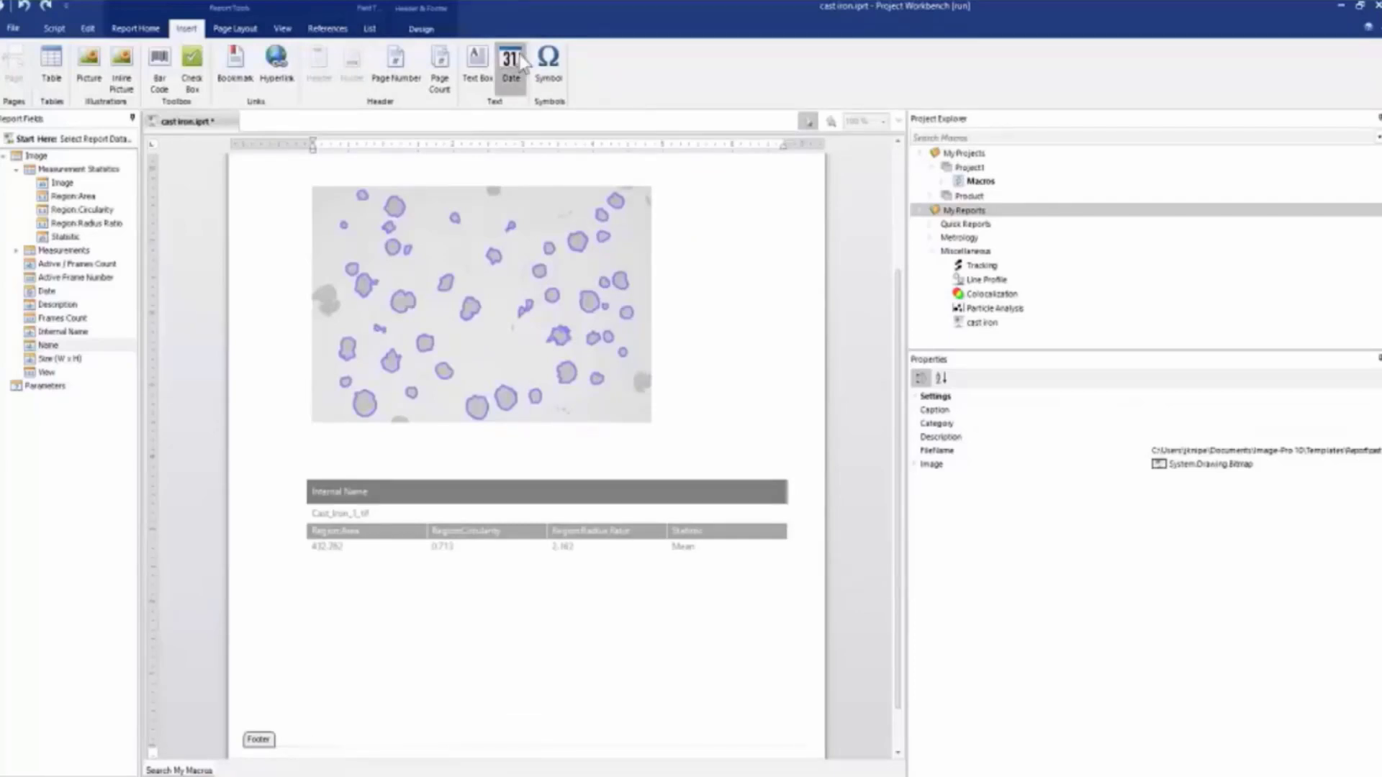
pyautogui.click(396, 67)
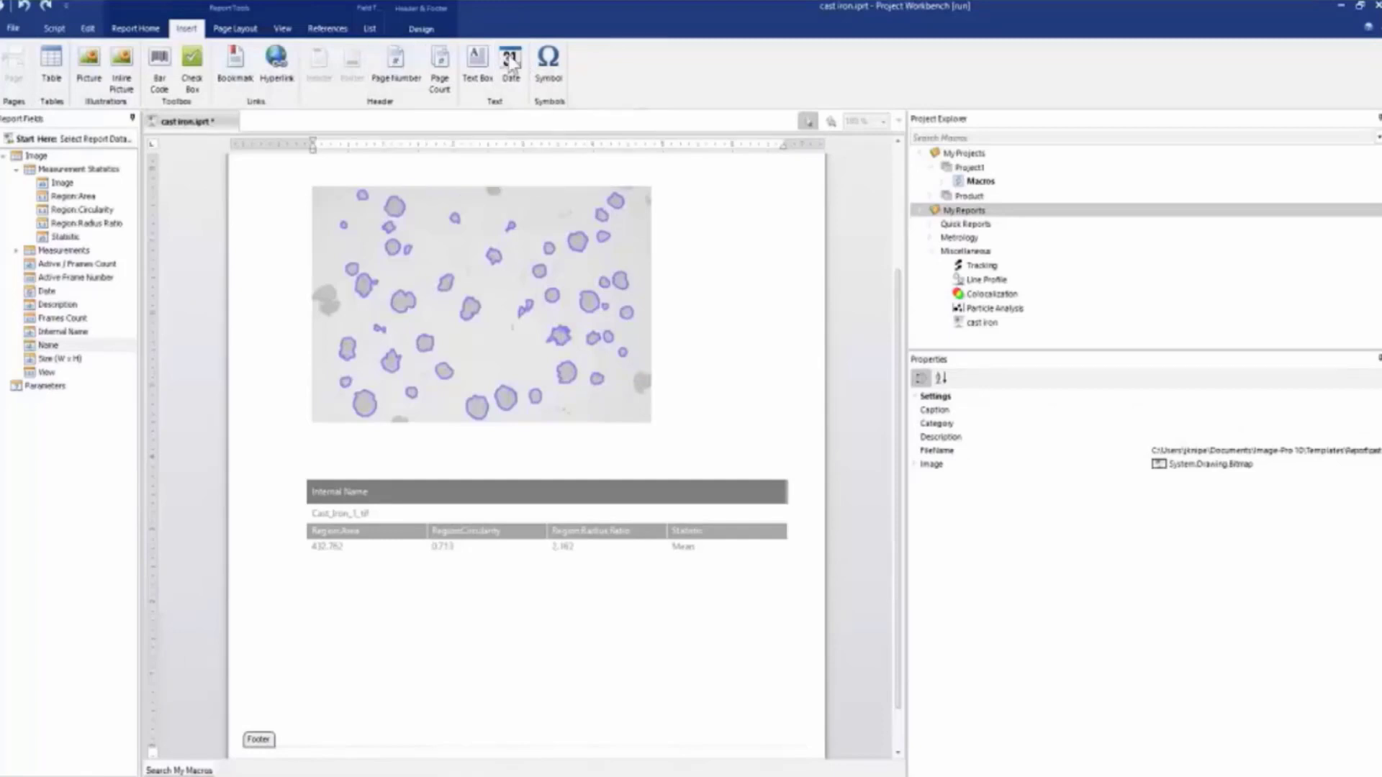
pyautogui.click(425, 33)
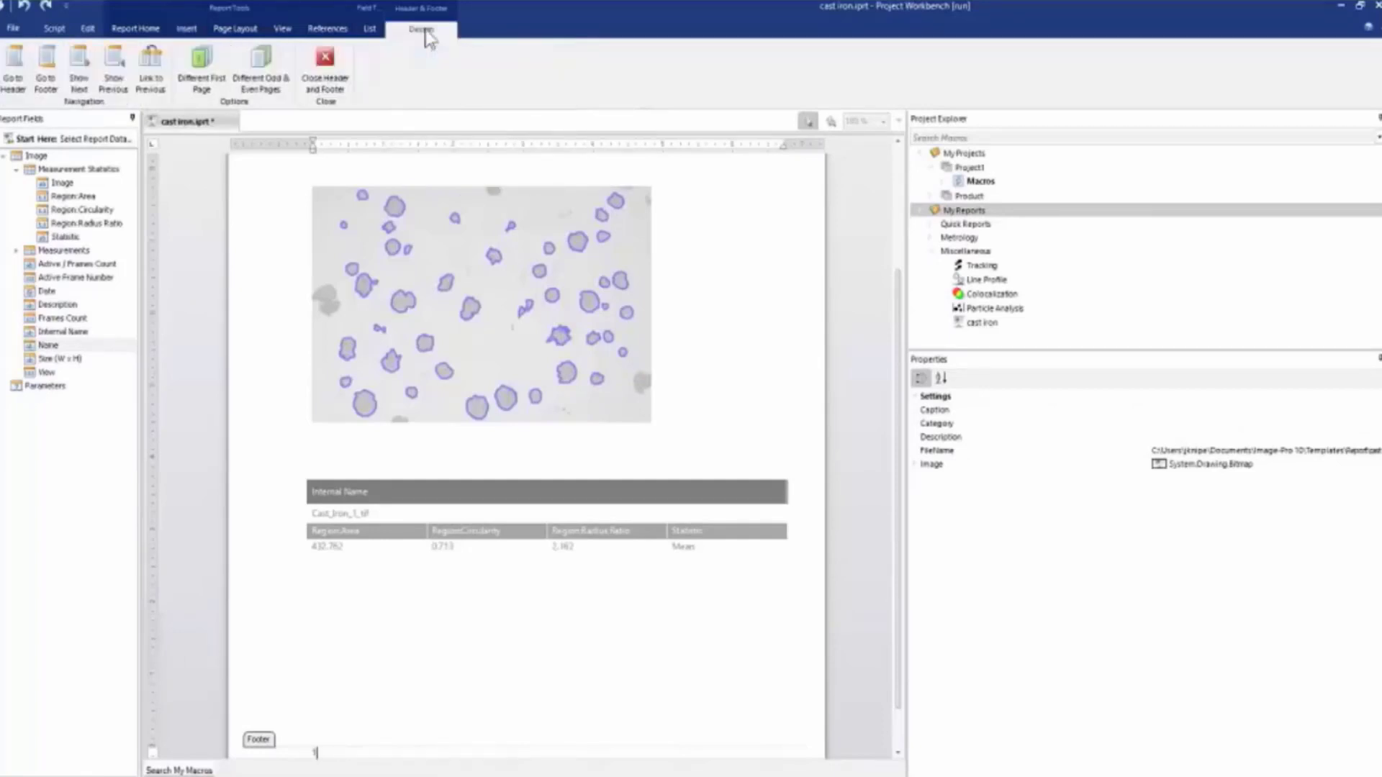
pyautogui.click(324, 68)
pyautogui.scroll(-3, 475, 470)
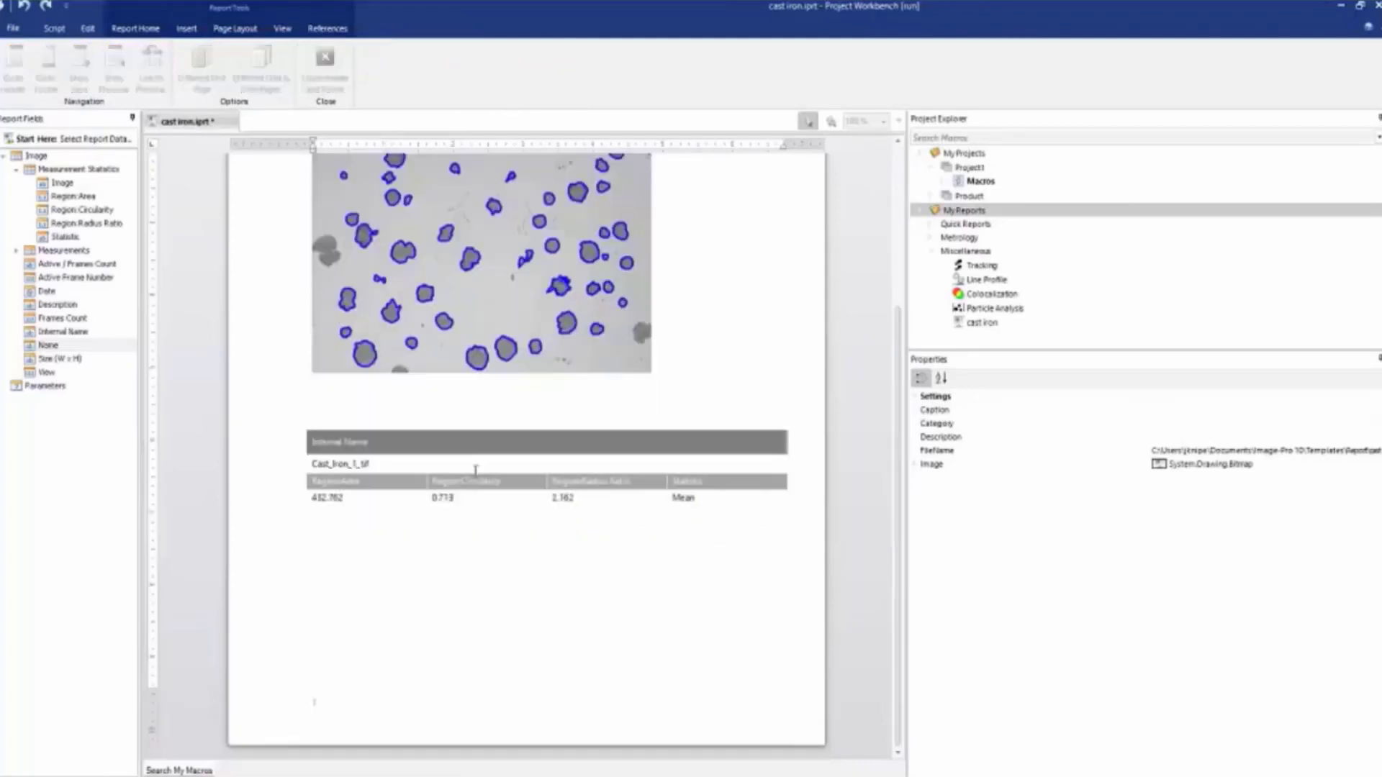
pyautogui.scroll(4, 475, 469)
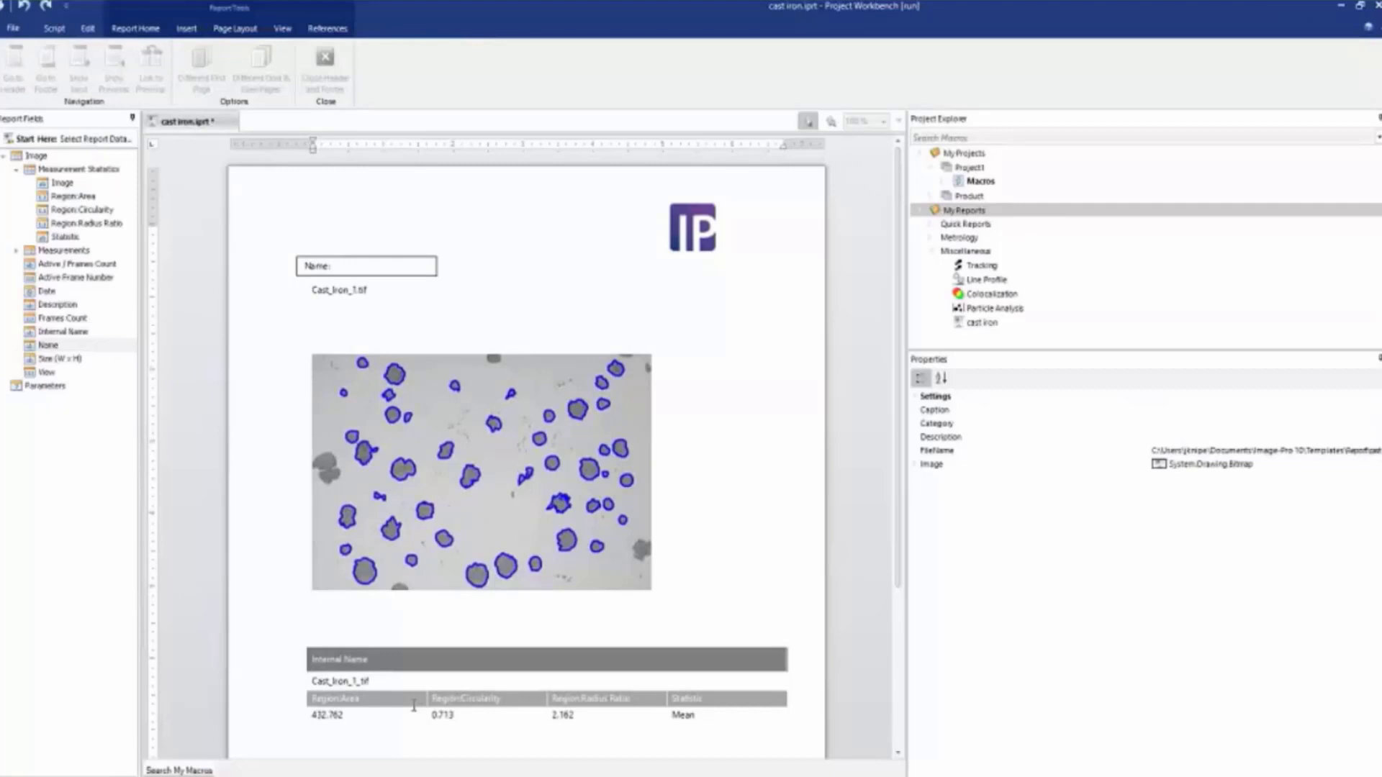
# Save the cast iron report template.
pyautogui.click(277, 209)
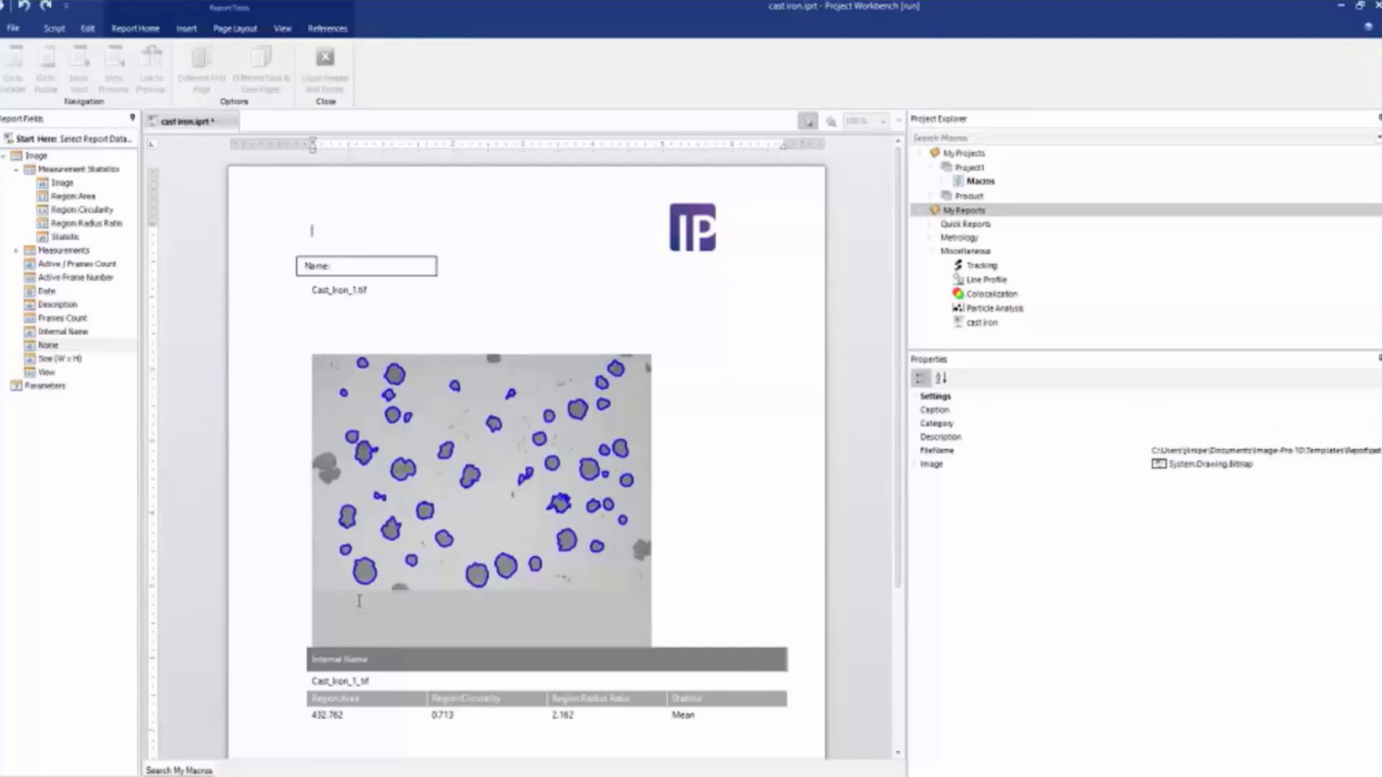
pyautogui.click(13, 29)
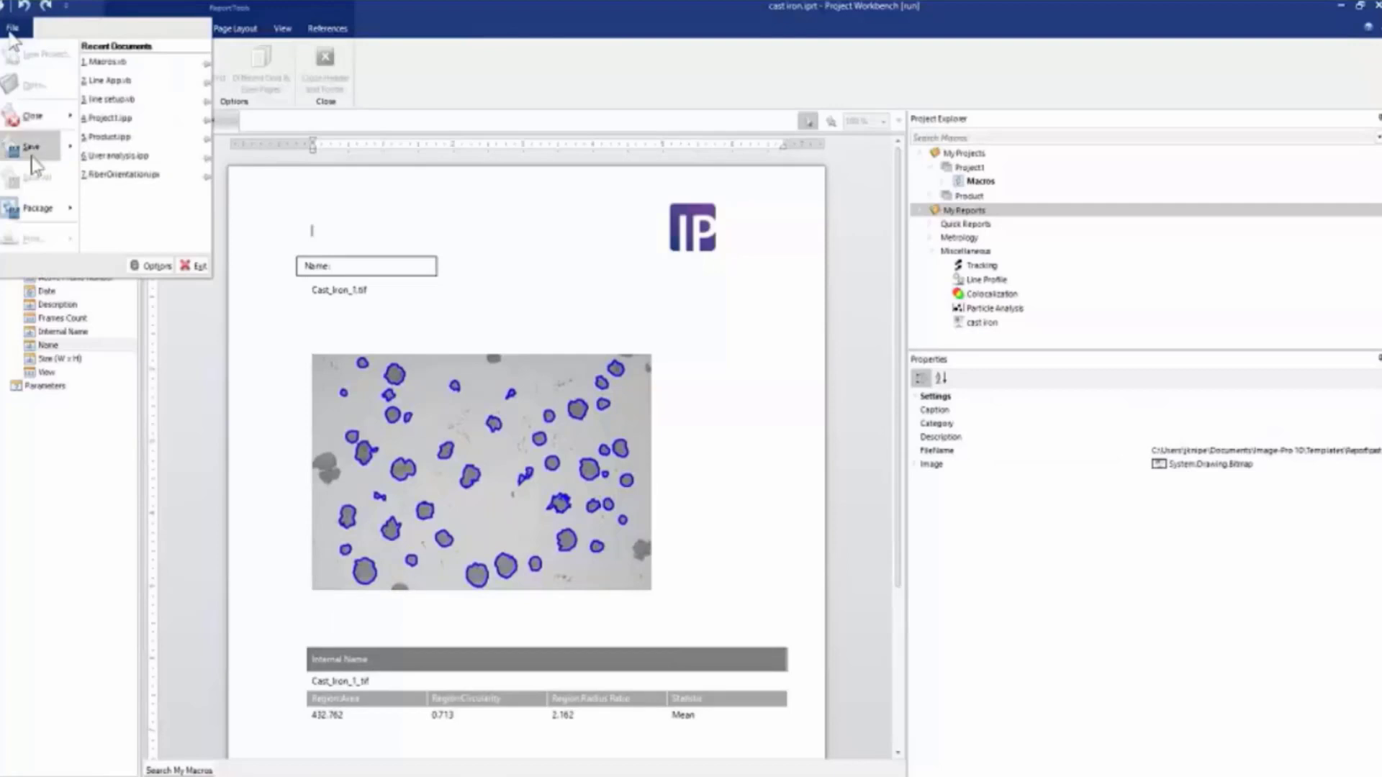
pyautogui.moveTo(65, 147)
pyautogui.click(165, 74)
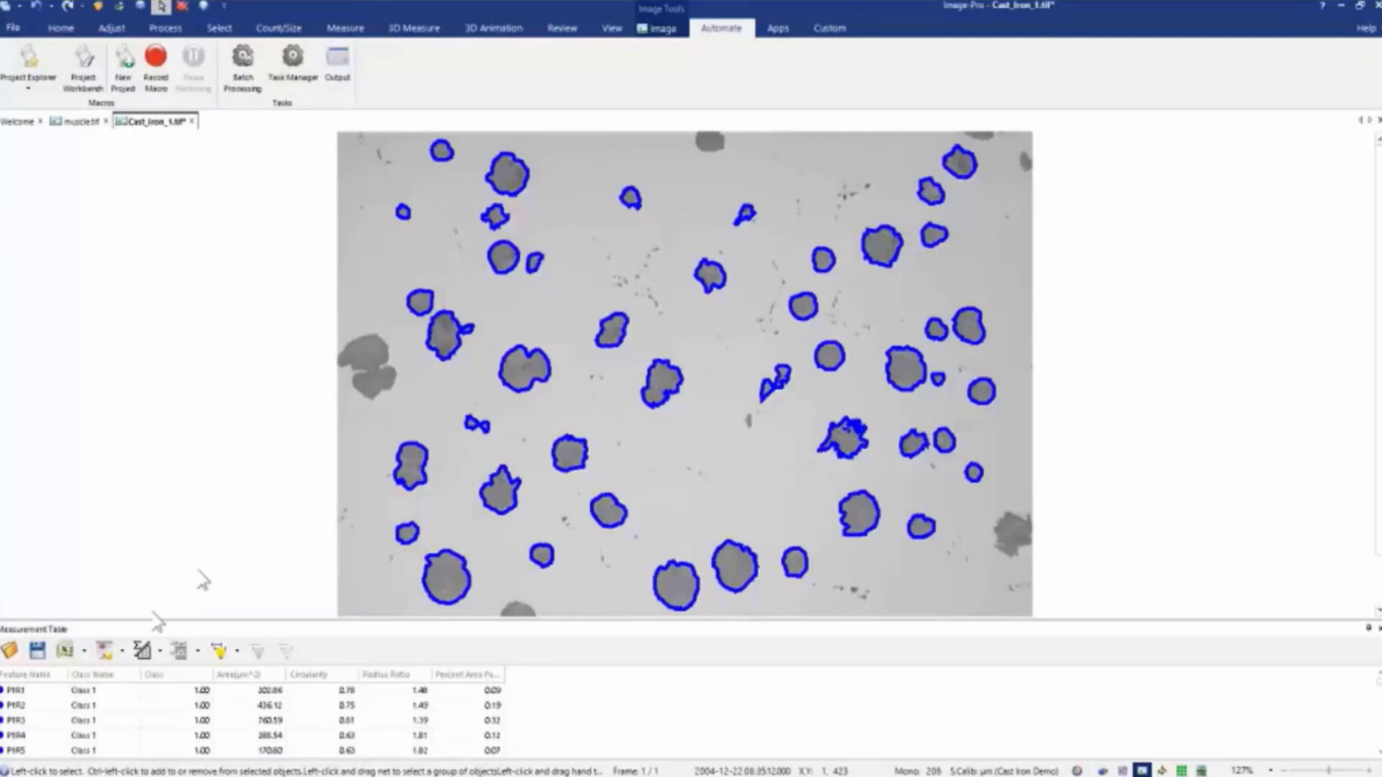
# Look at the templates available as default report for the measurement table in Image-Pro and cancel the selection.
pyautogui.click(123, 651)
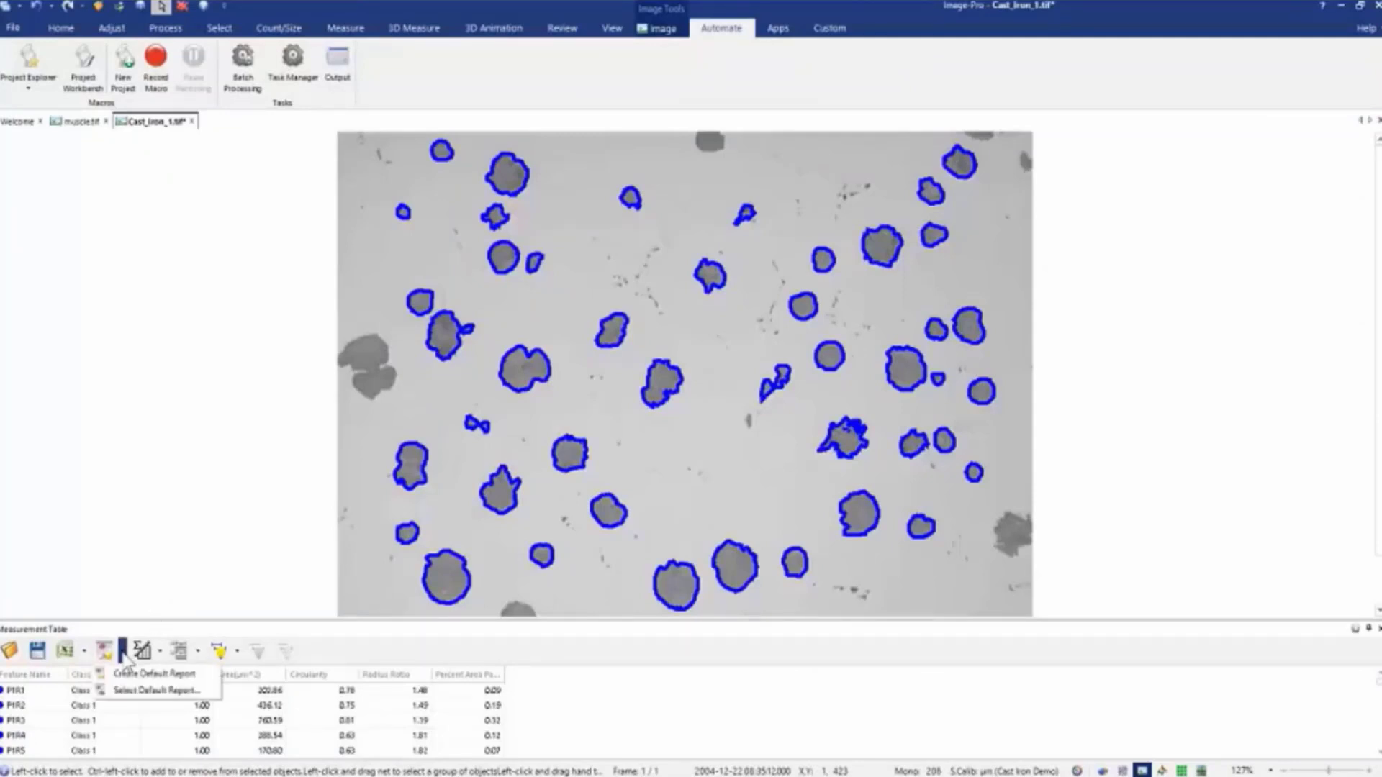
pyautogui.click(141, 674)
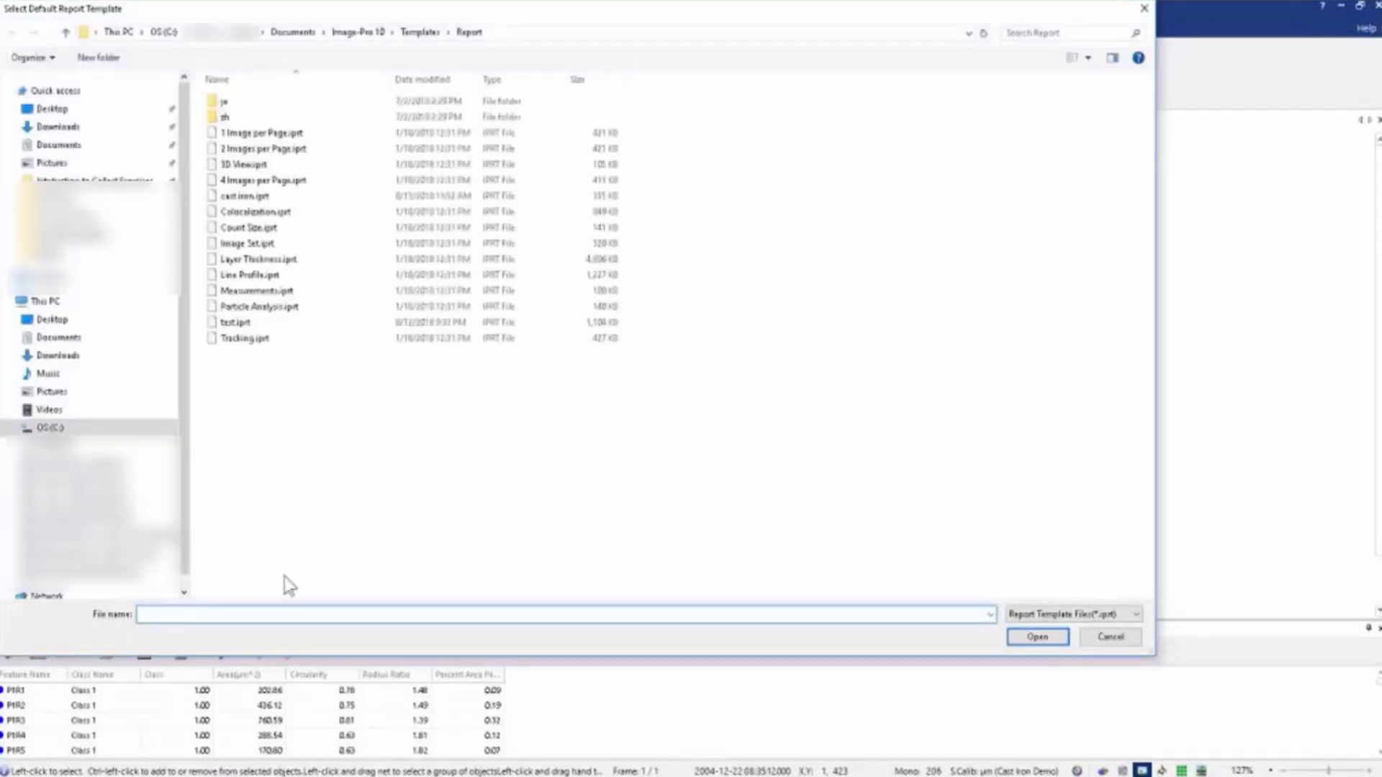
pyautogui.click(1121, 639)
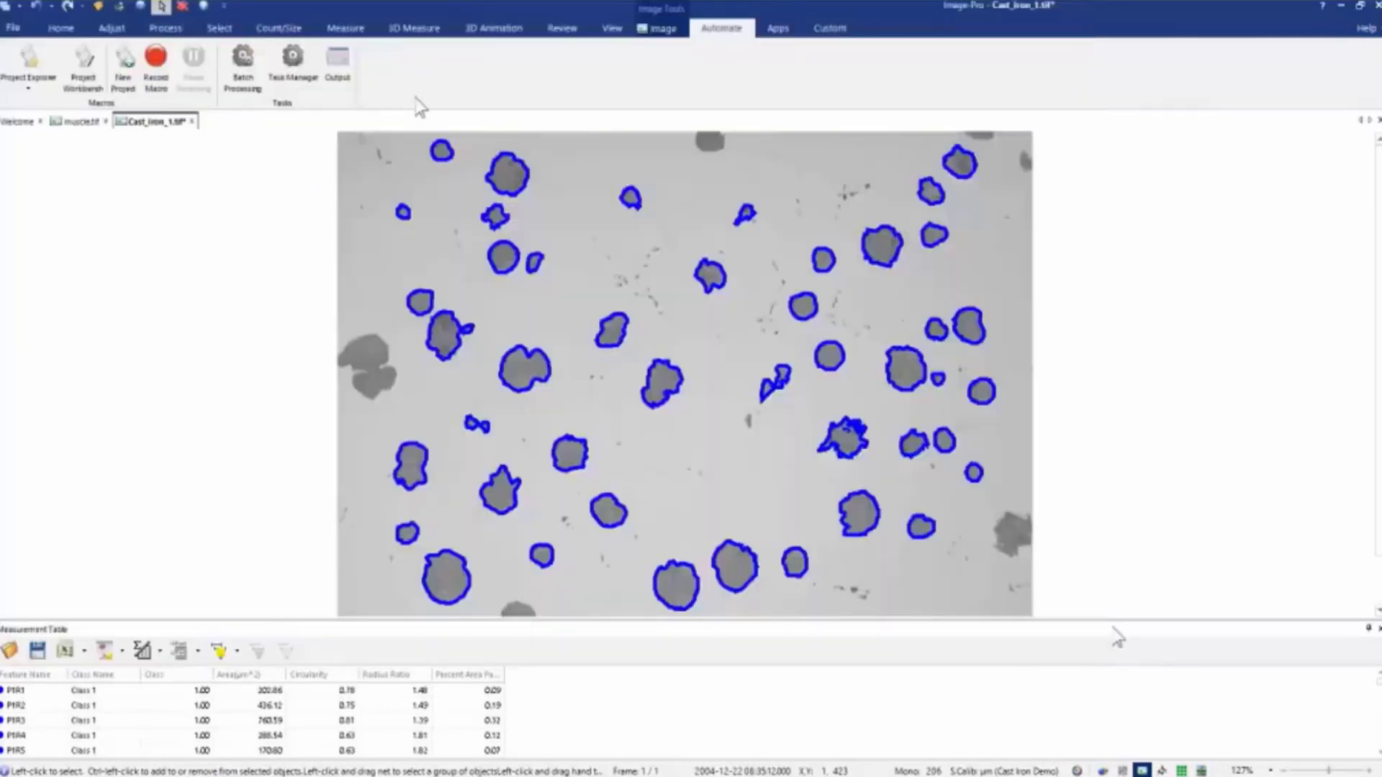
# Choose the cast iron template for the report and check which images are selected for it.
pyautogui.click(566, 30)
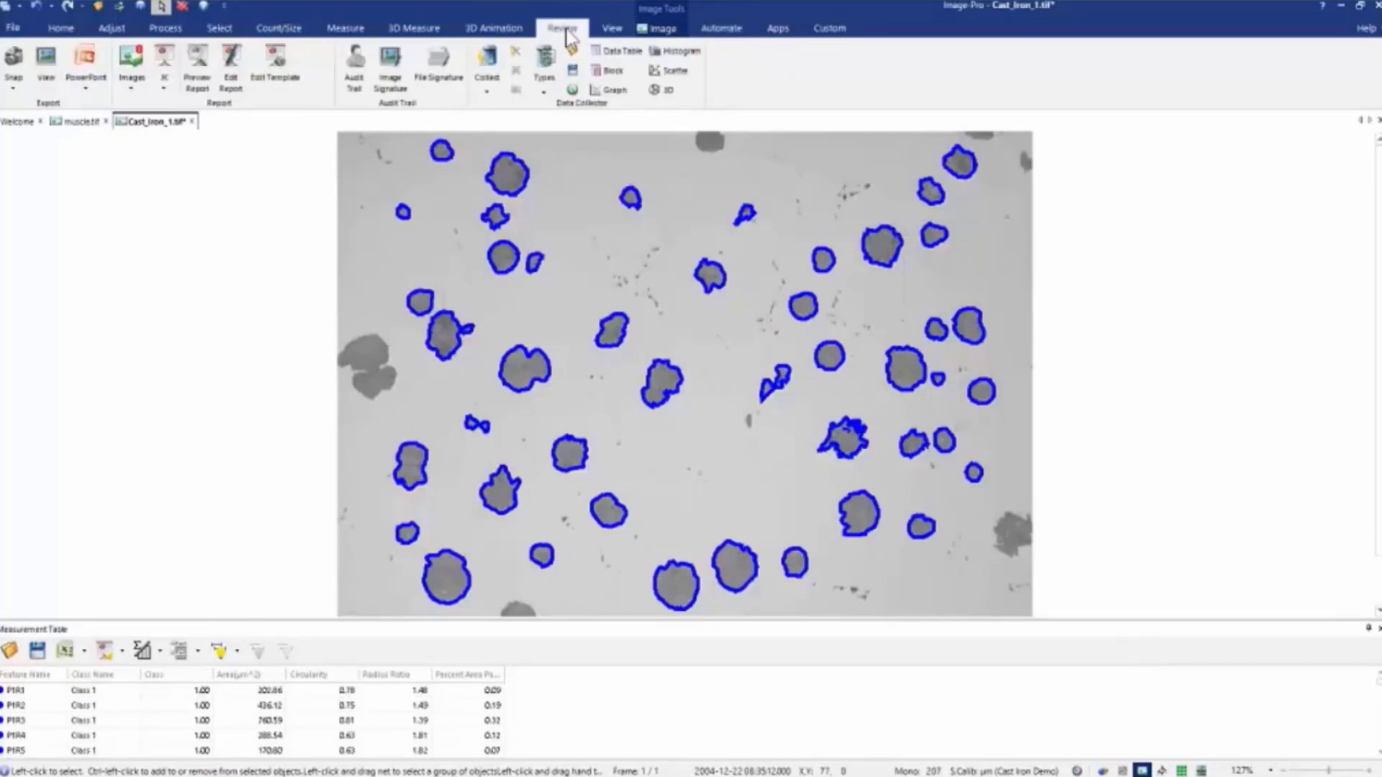
pyautogui.click(164, 90)
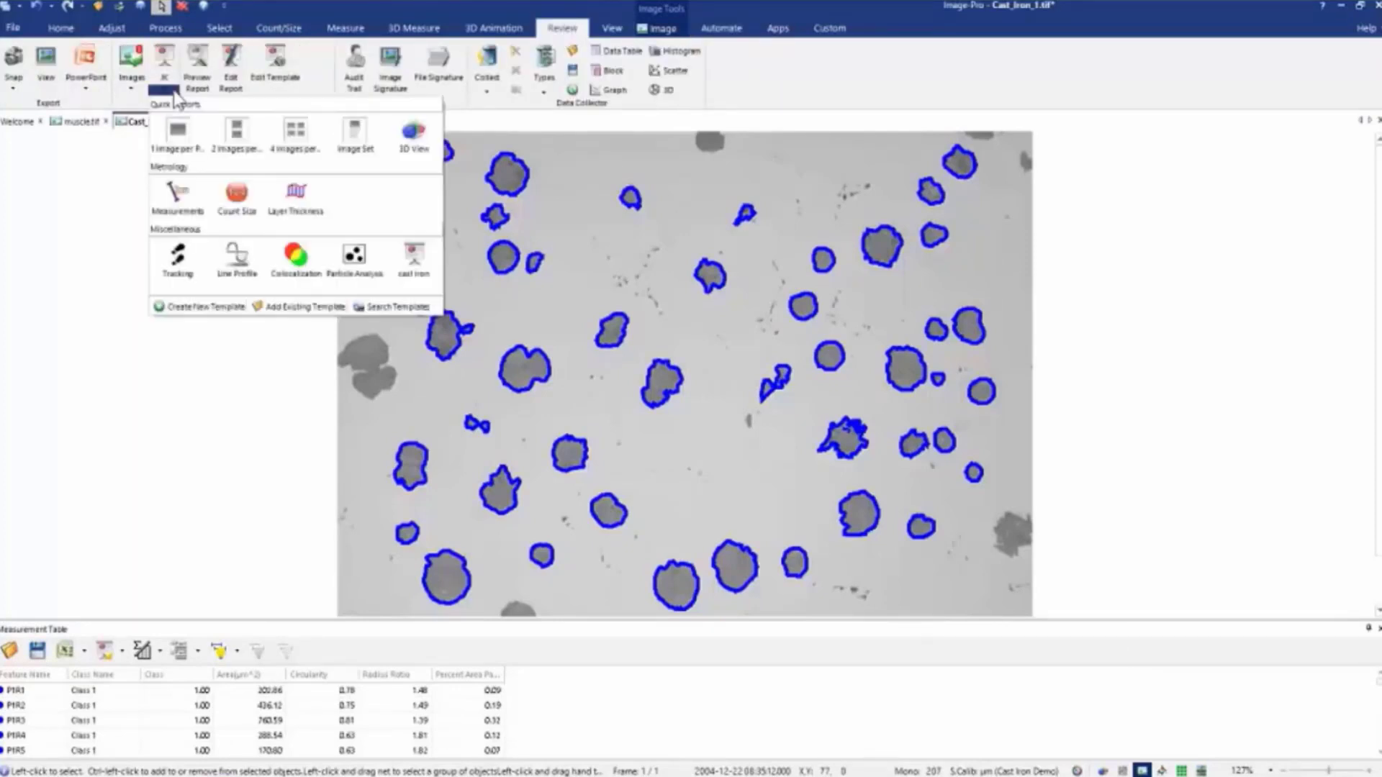
pyautogui.click(431, 268)
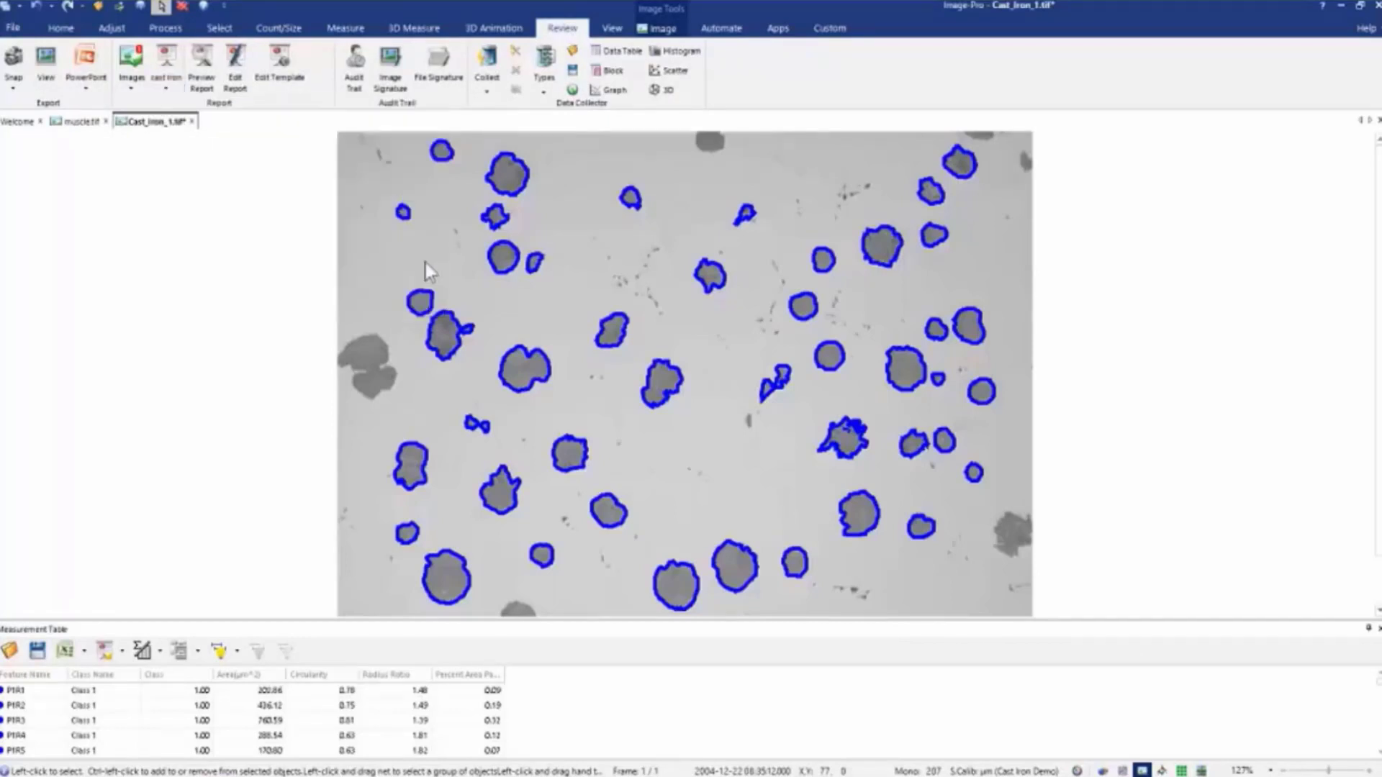
pyautogui.click(132, 91)
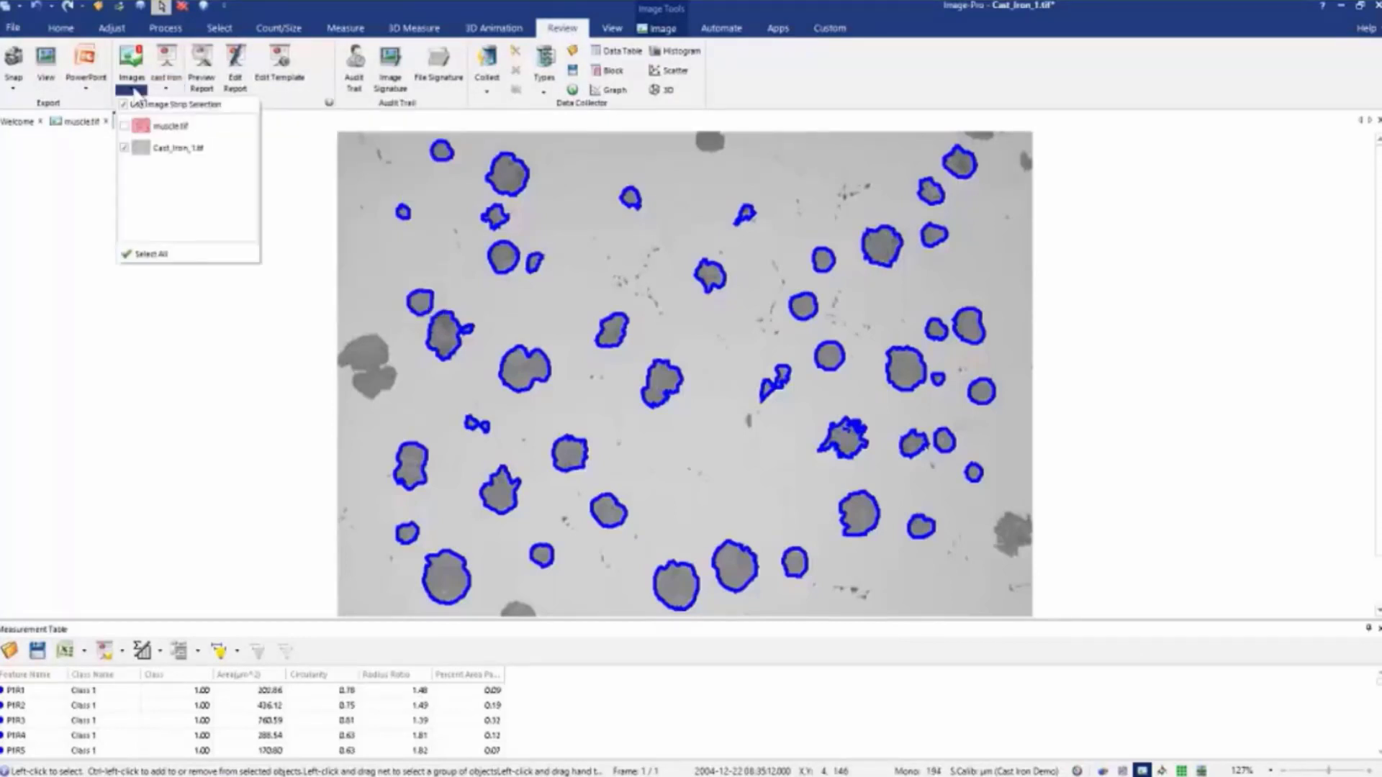
pyautogui.click(338, 154)
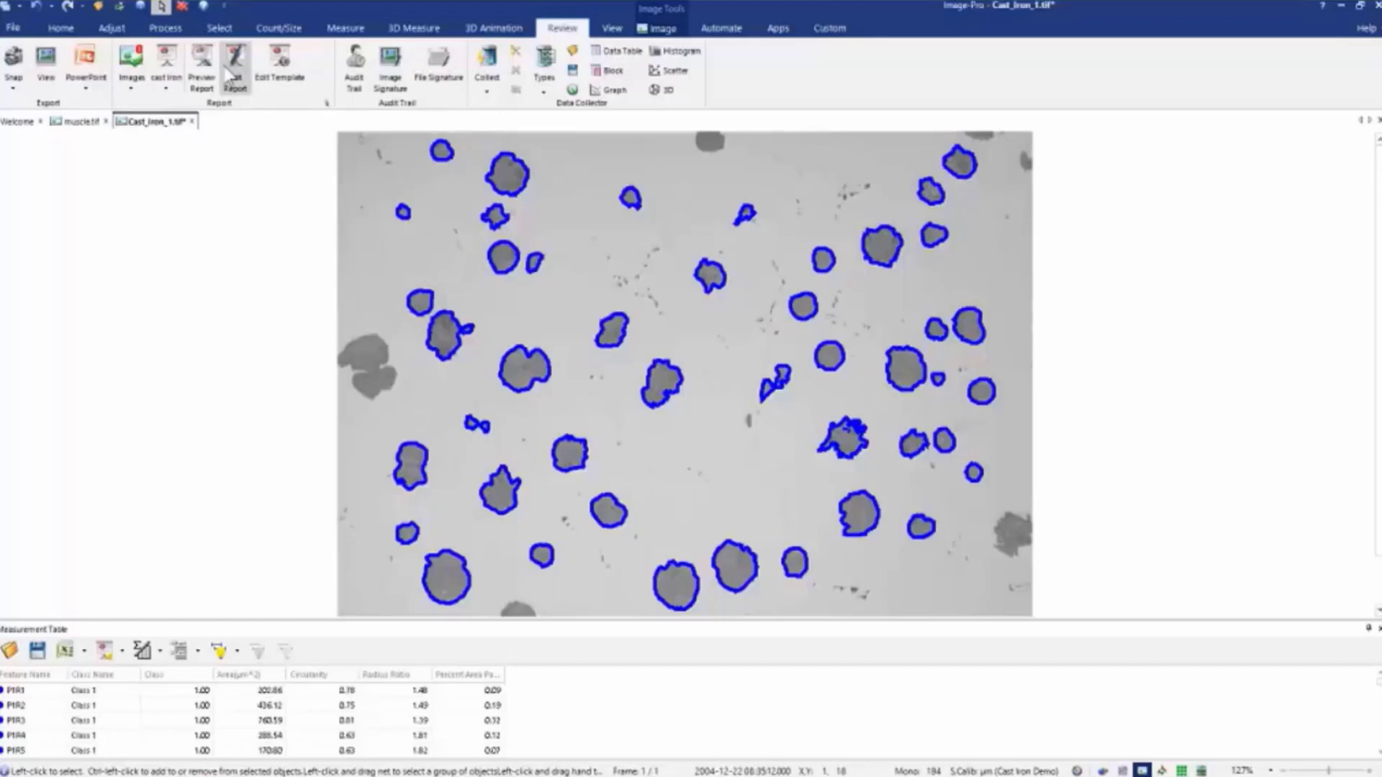
# Preview the cast iron report and look through it from the logo and image to the mean statistics table.
pyautogui.click(204, 69)
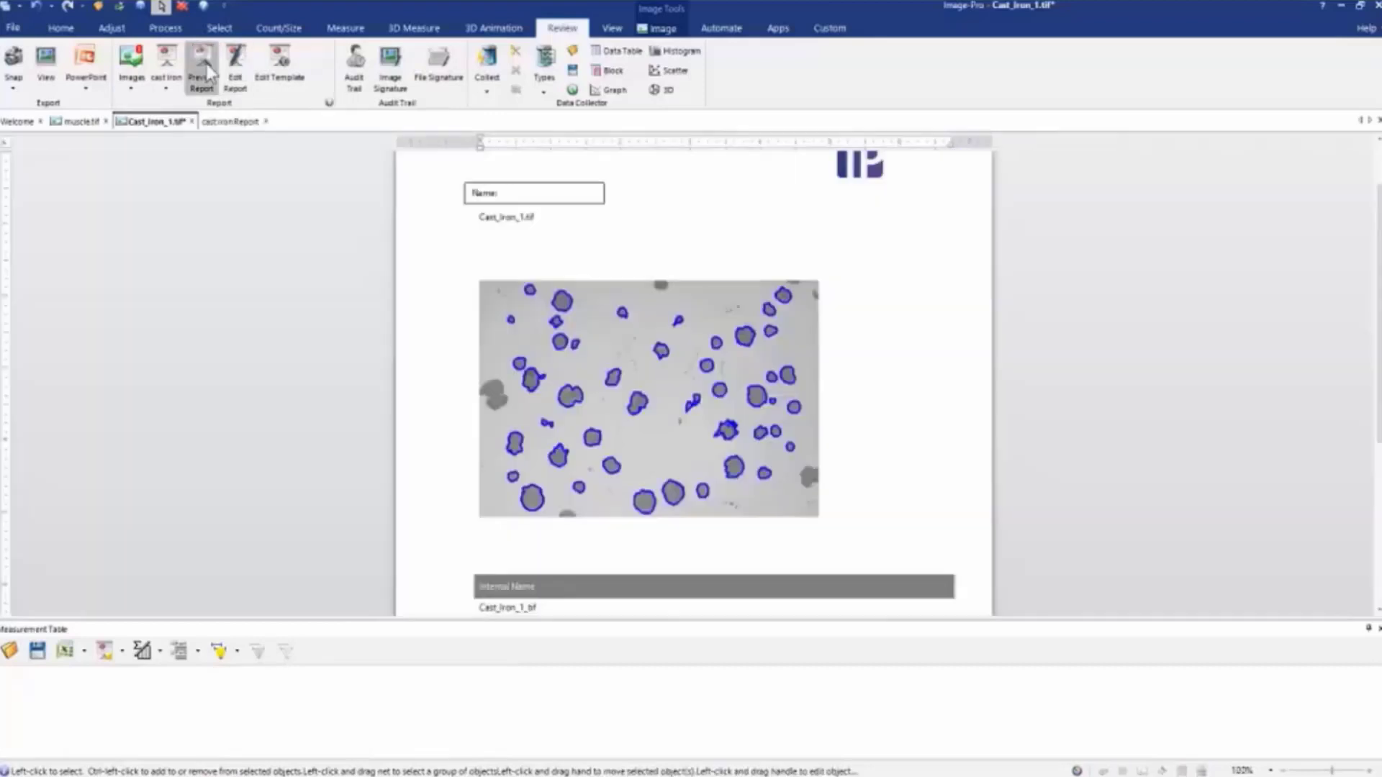
pyautogui.scroll(-5, 858, 381)
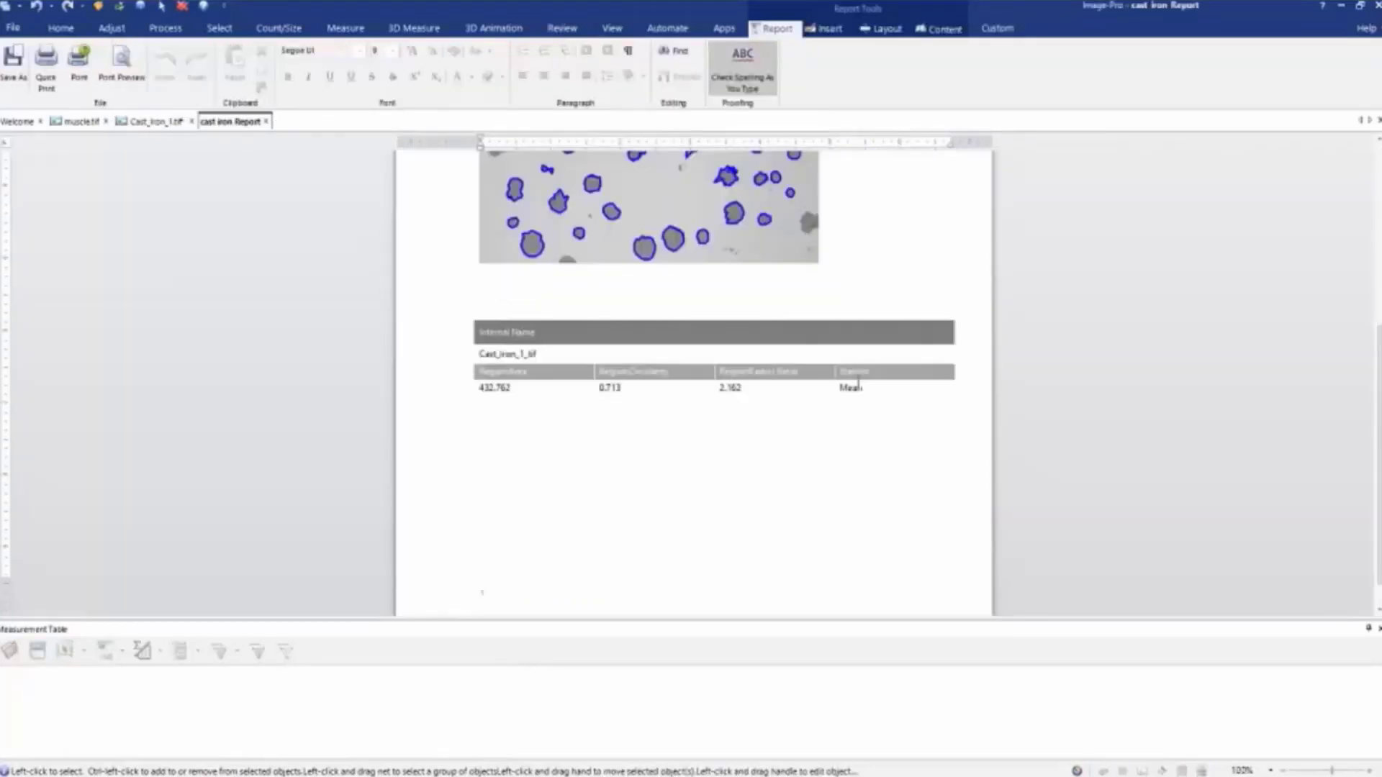
pyautogui.scroll(5, 857, 382)
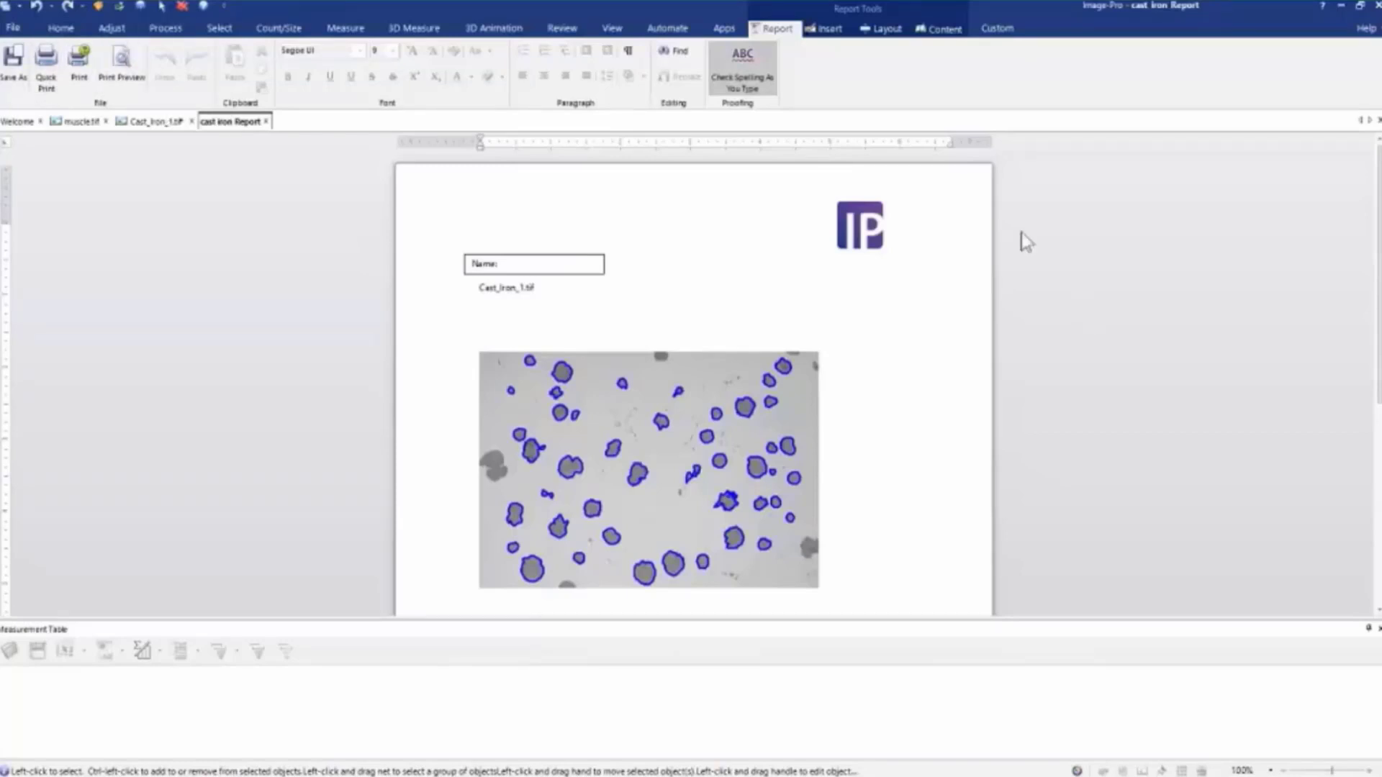
# Look for available editing tools in the report preview, try to edit the "Name:" text box and close the preview.
pyautogui.click(820, 43)
pyautogui.click(905, 36)
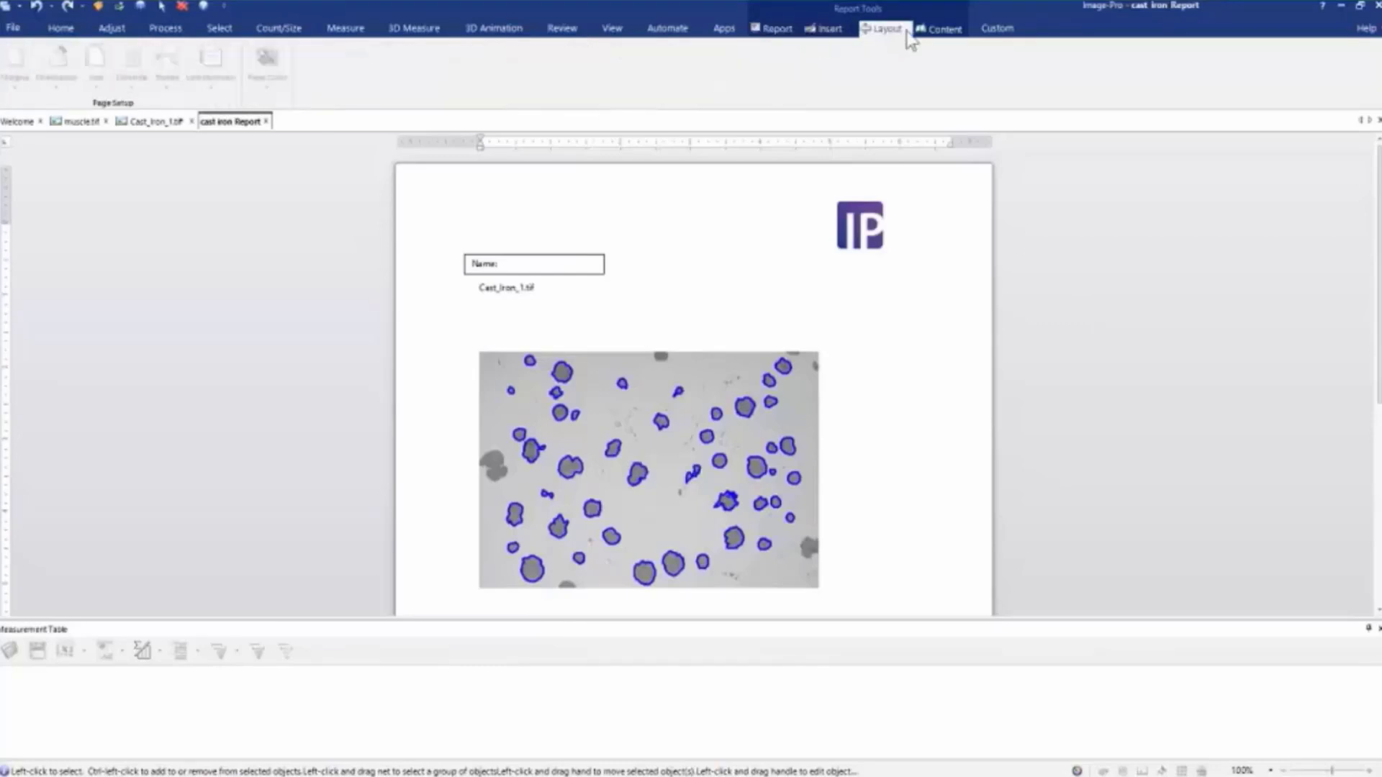
pyautogui.click(939, 29)
pyautogui.click(1006, 32)
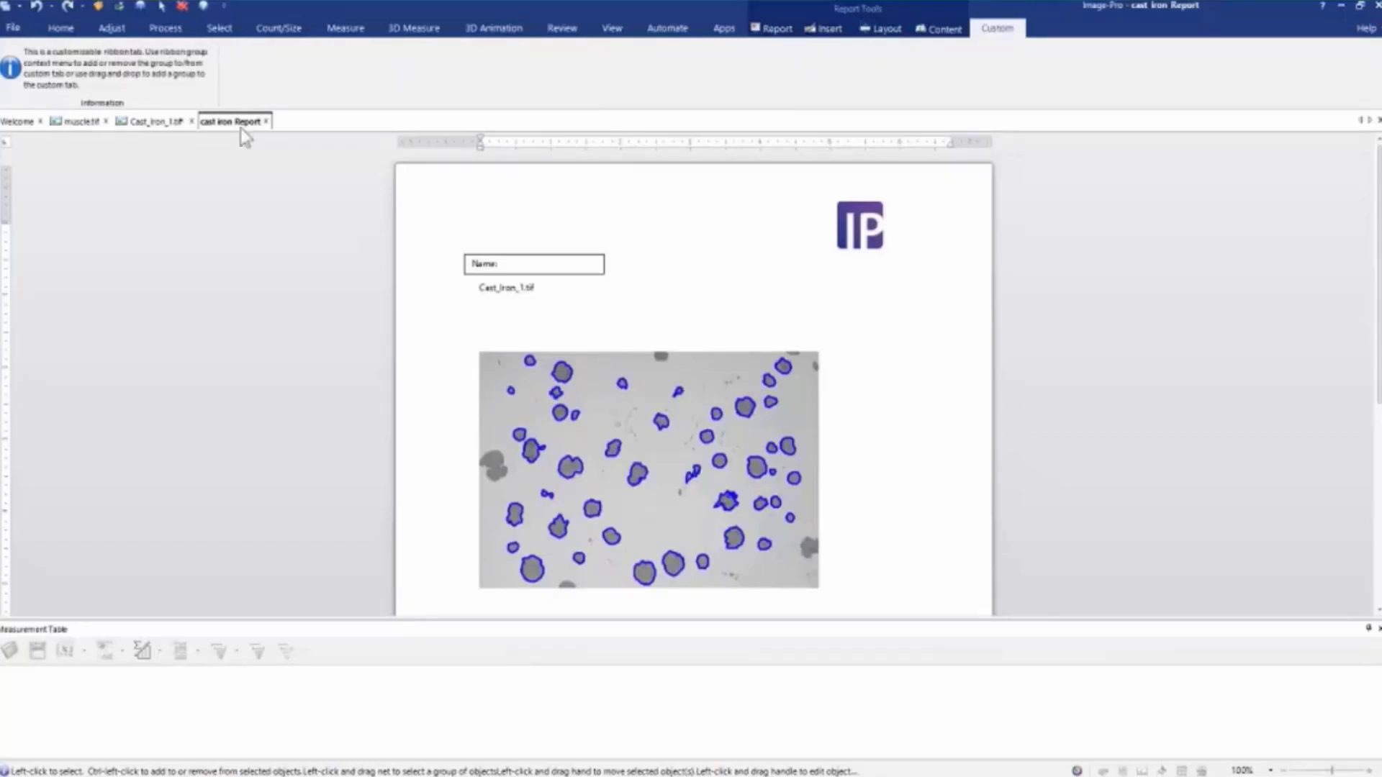
pyautogui.click(774, 29)
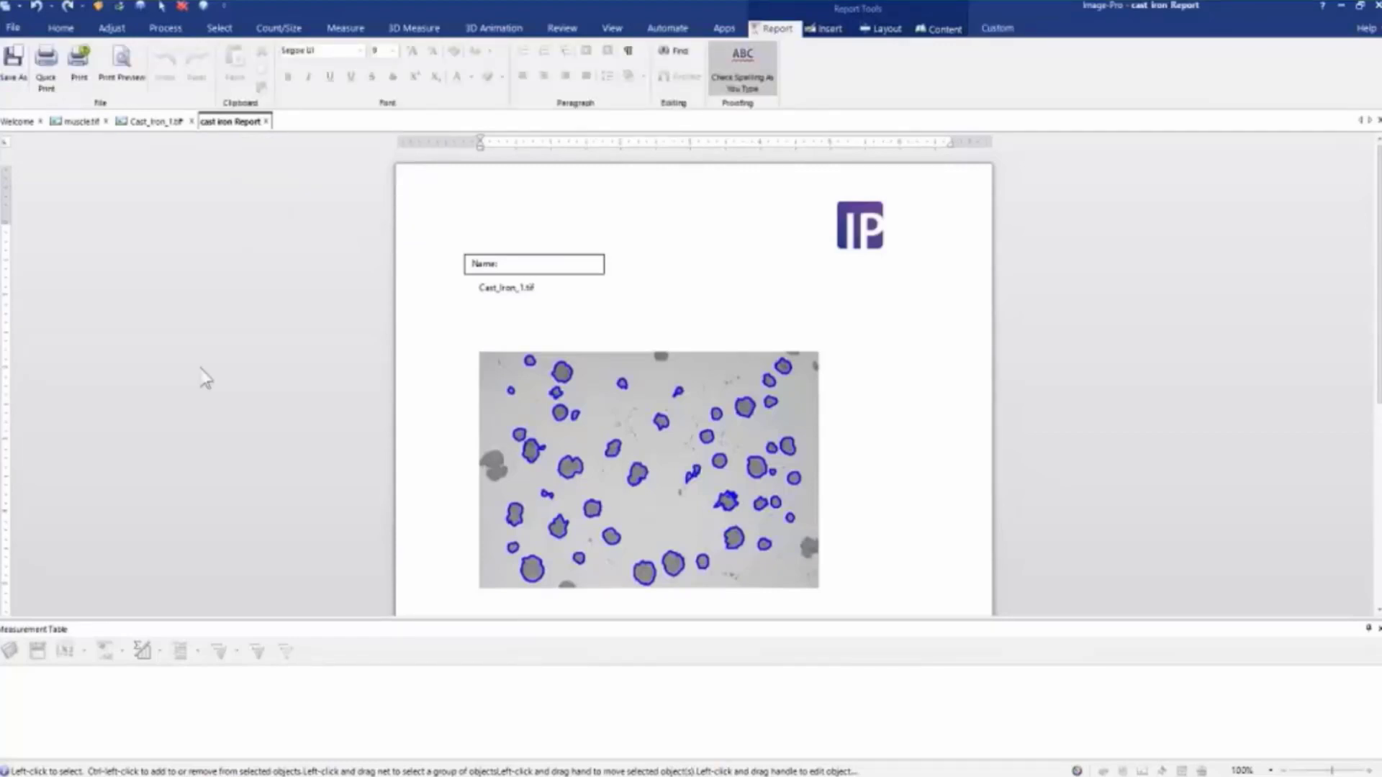
pyautogui.click(505, 264)
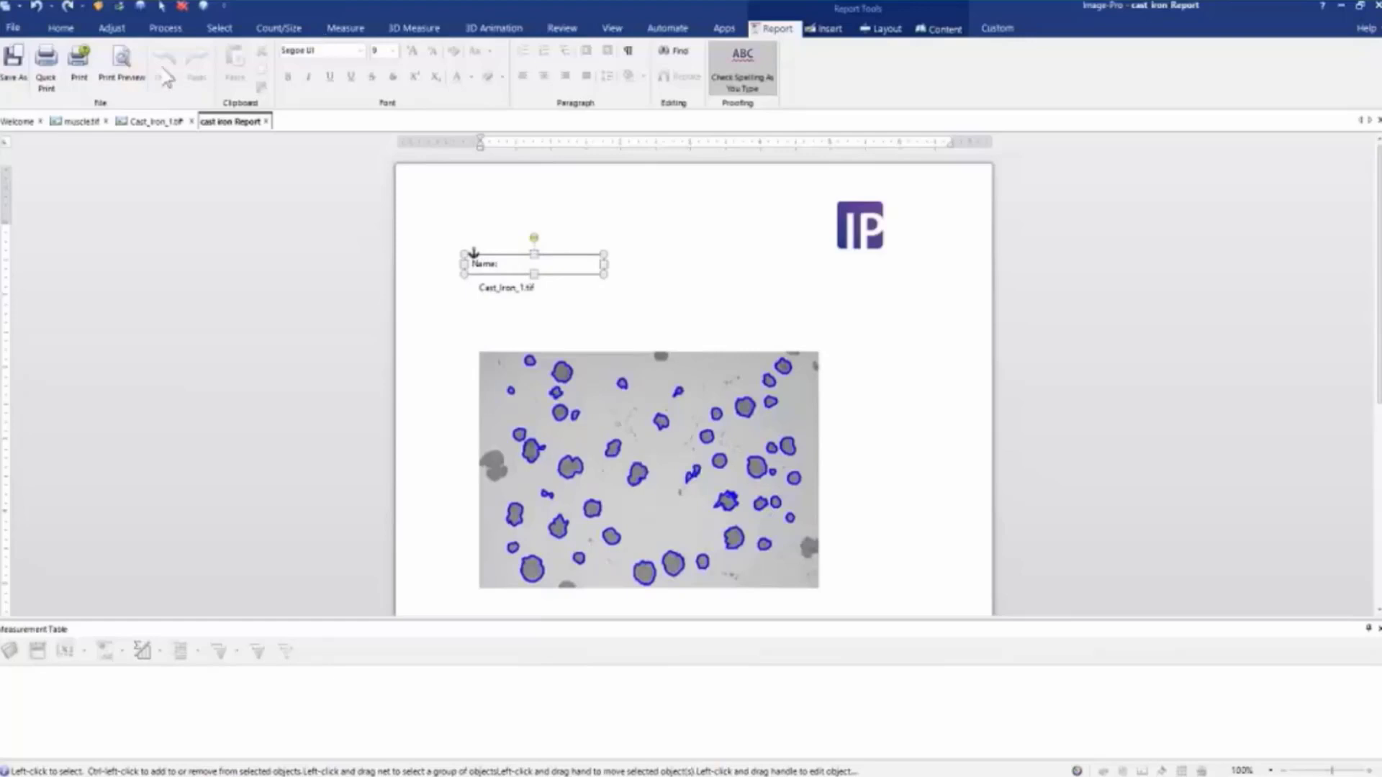
pyautogui.click(266, 122)
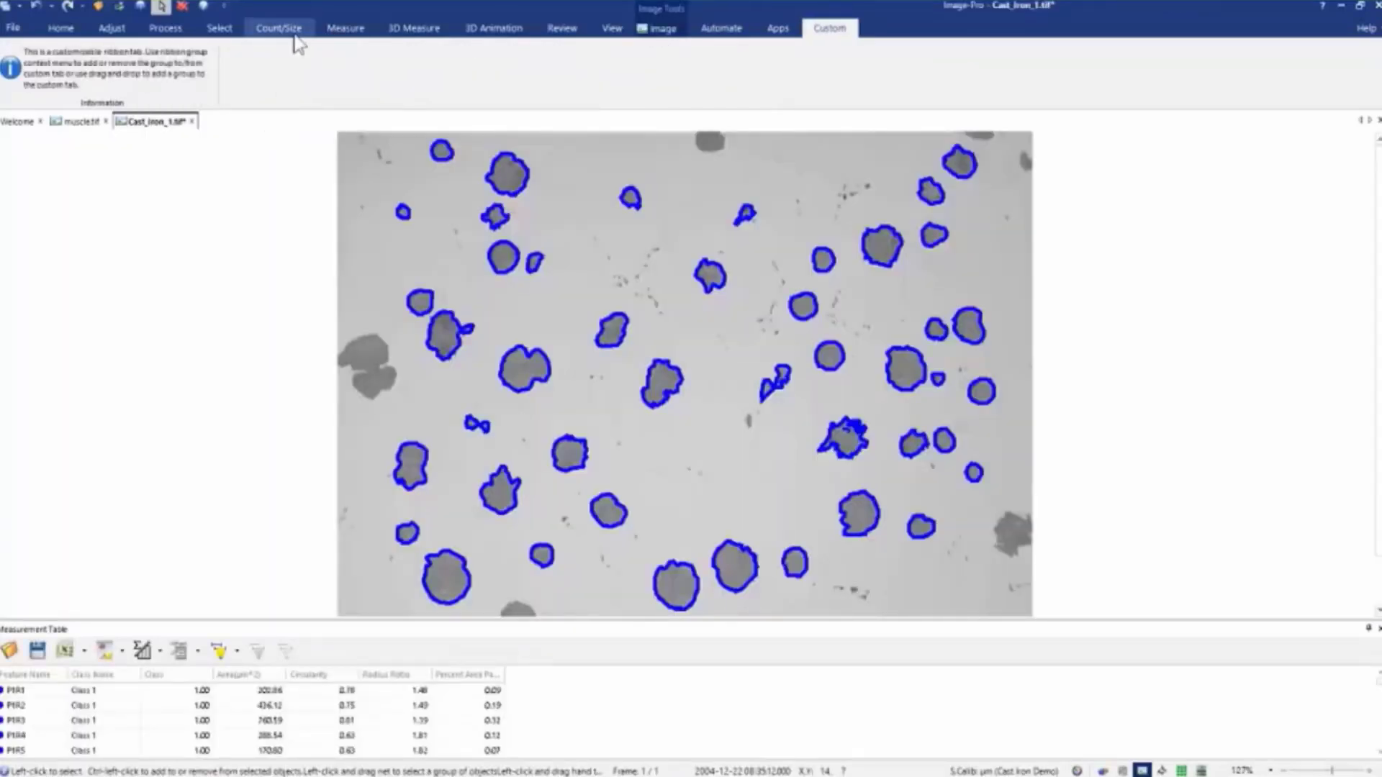
# Generate the cast iron report in editable form and select its "Name:" text box for text entry.
pyautogui.click(562, 28)
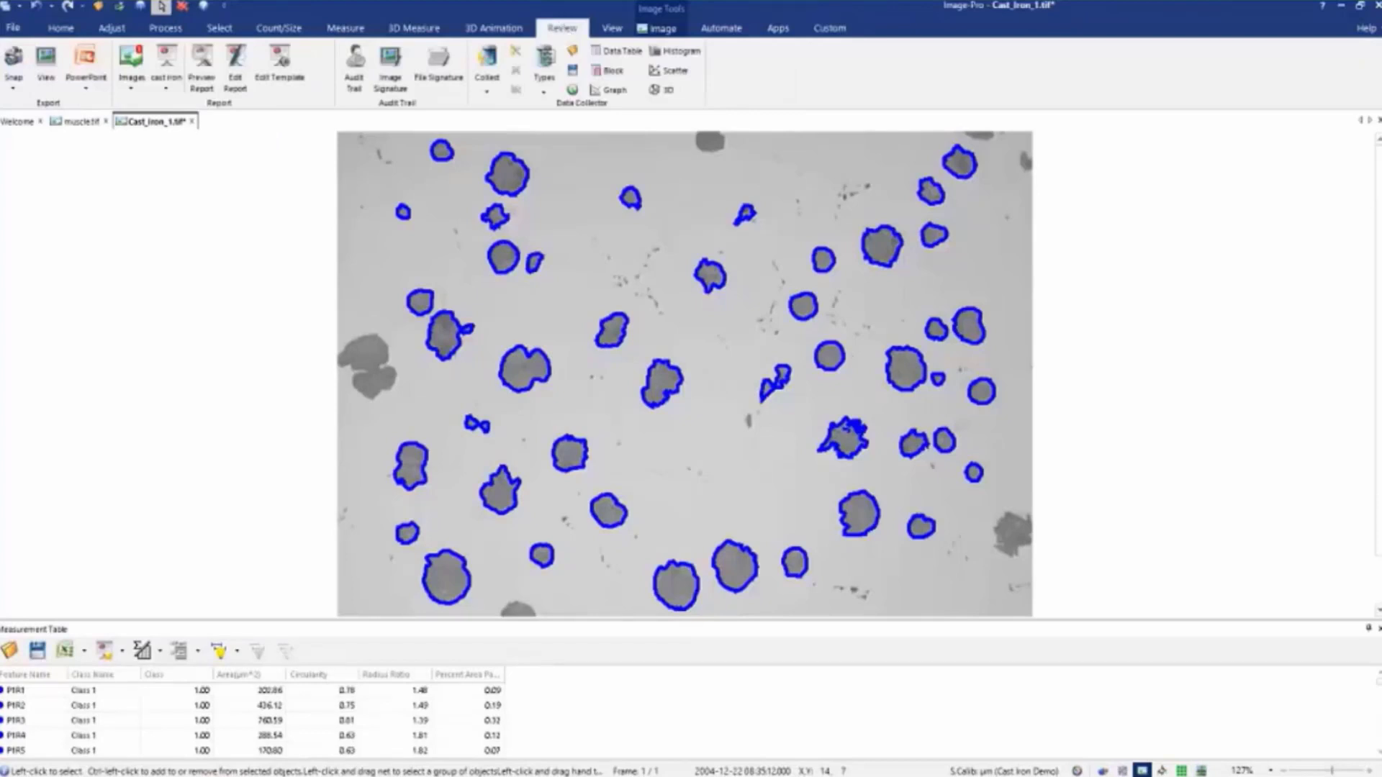
pyautogui.click(234, 70)
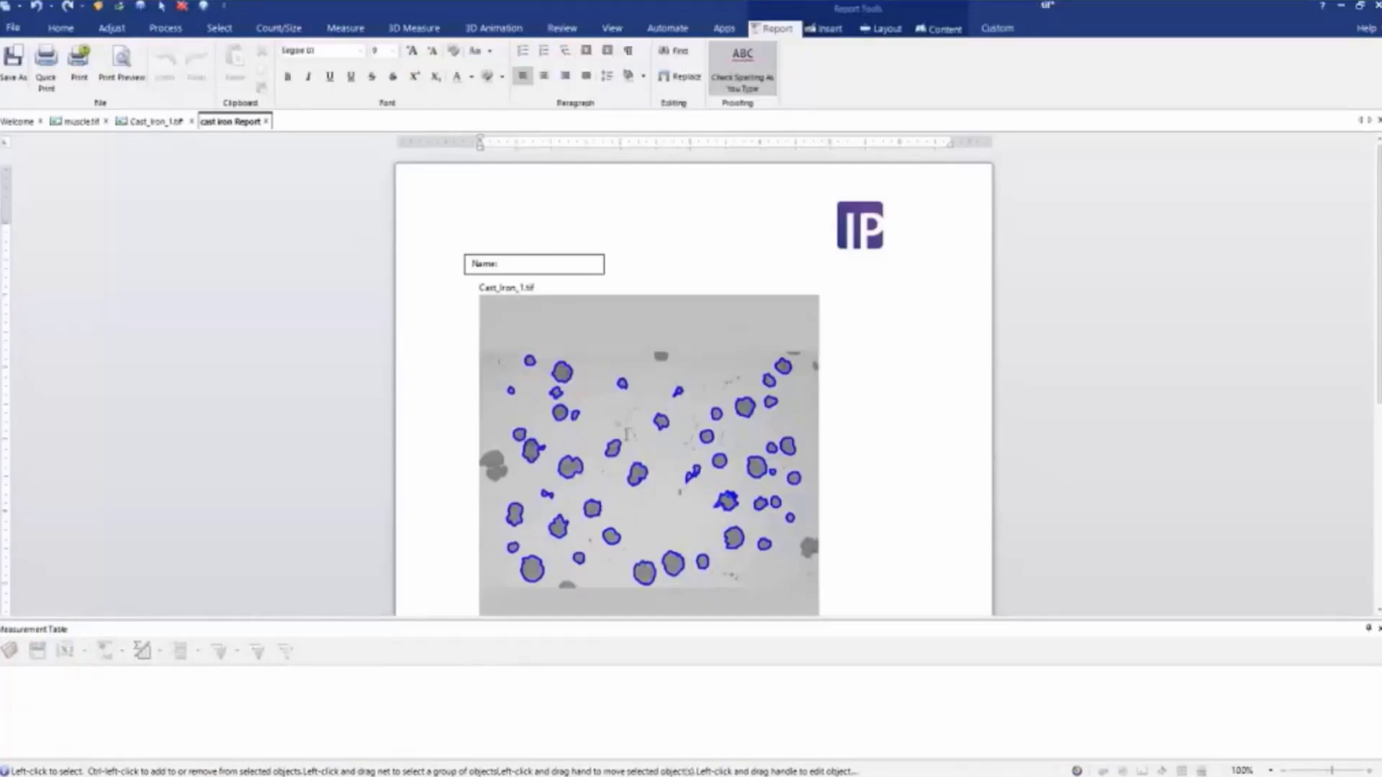
pyautogui.click(514, 264)
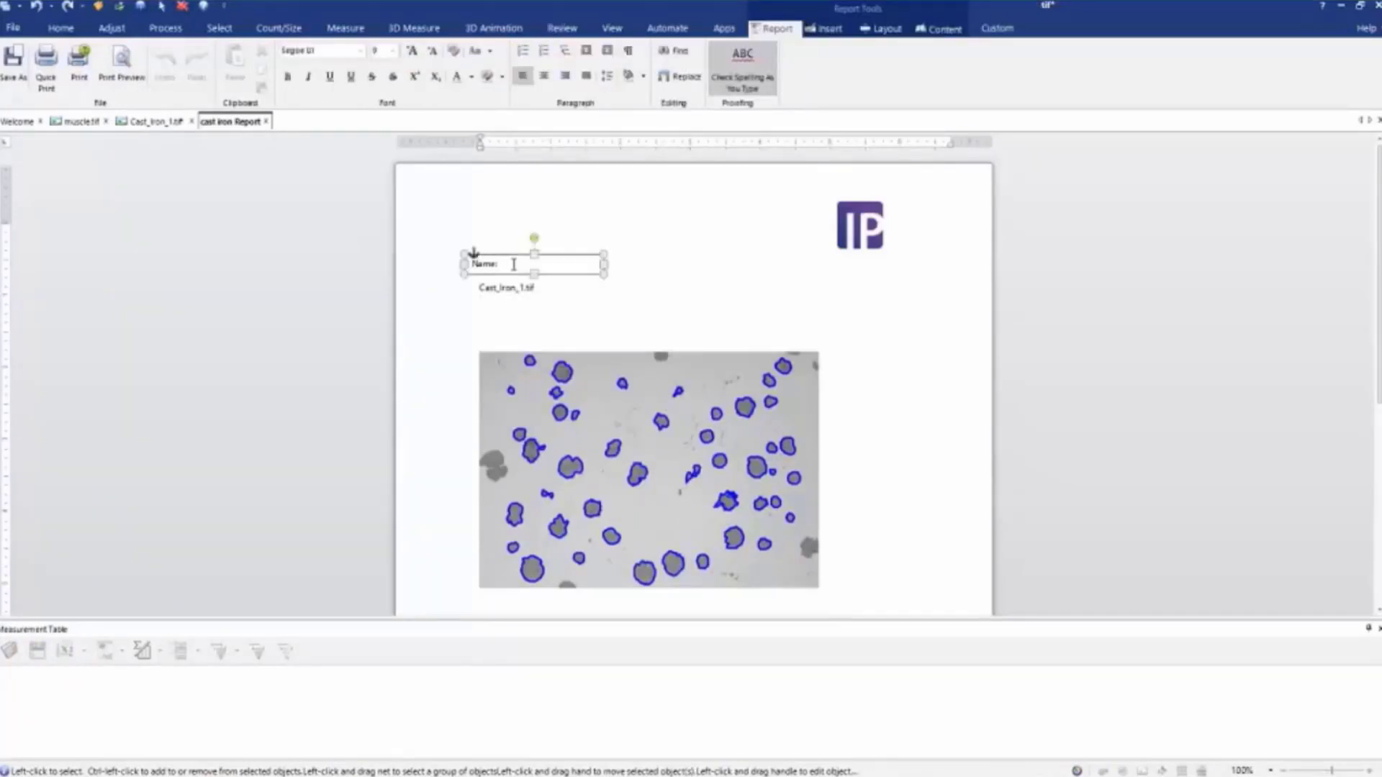